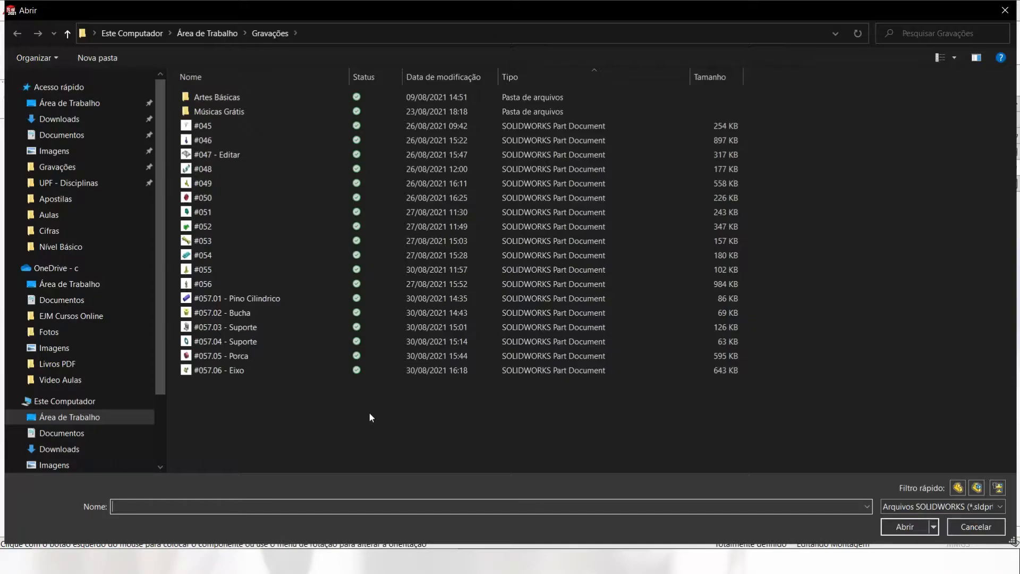
Insert the part #057.03 - Suporte from the Gravações folder as the first component of the new assembly
click(971, 527)
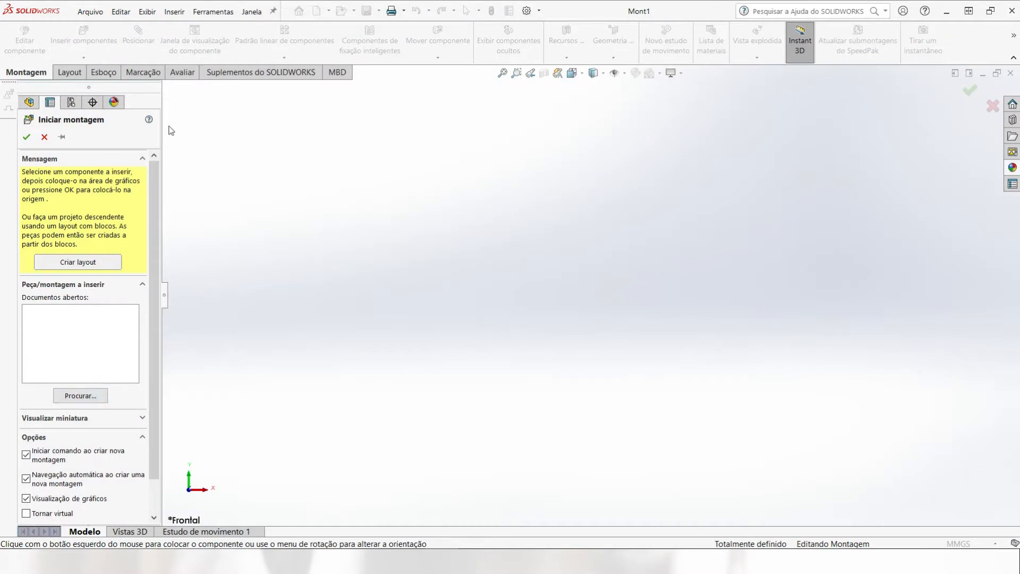
click(88, 398)
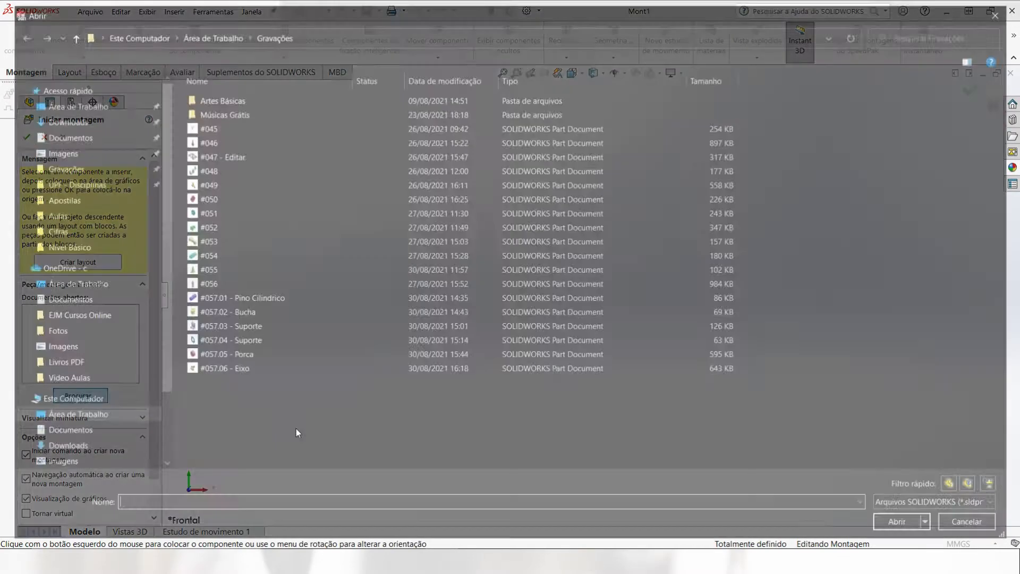
click(244, 327)
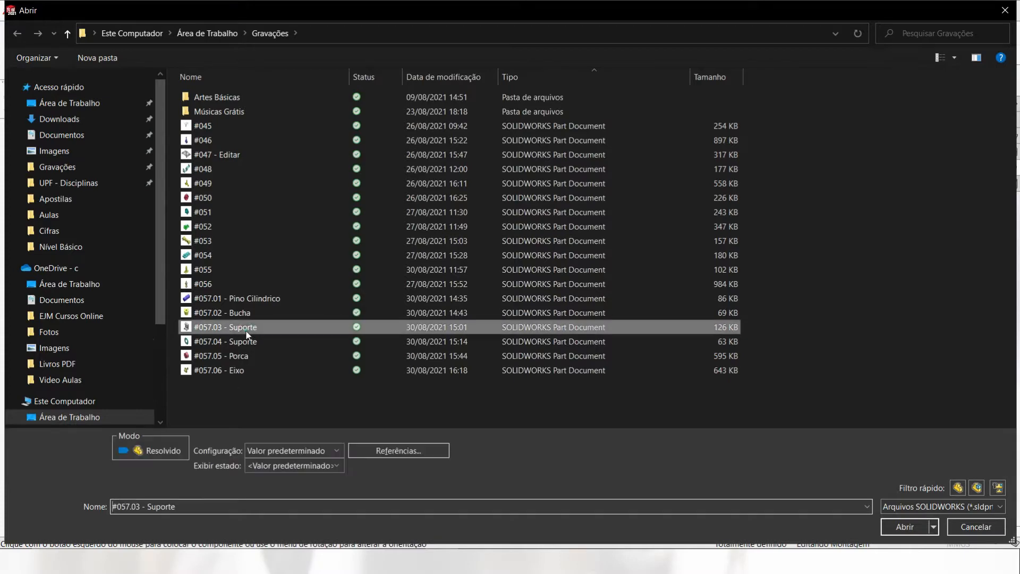
click(910, 527)
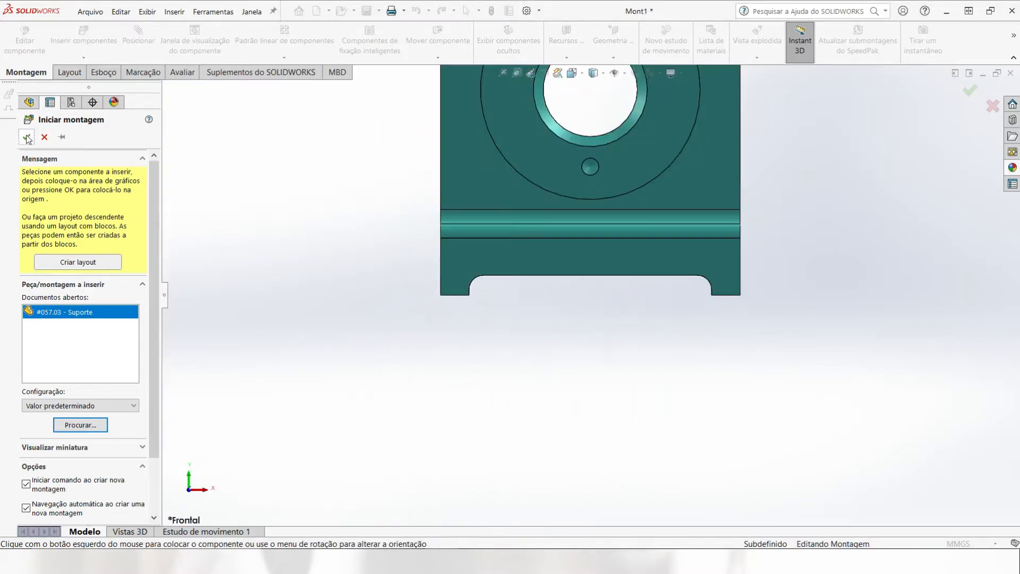
click(499, 355)
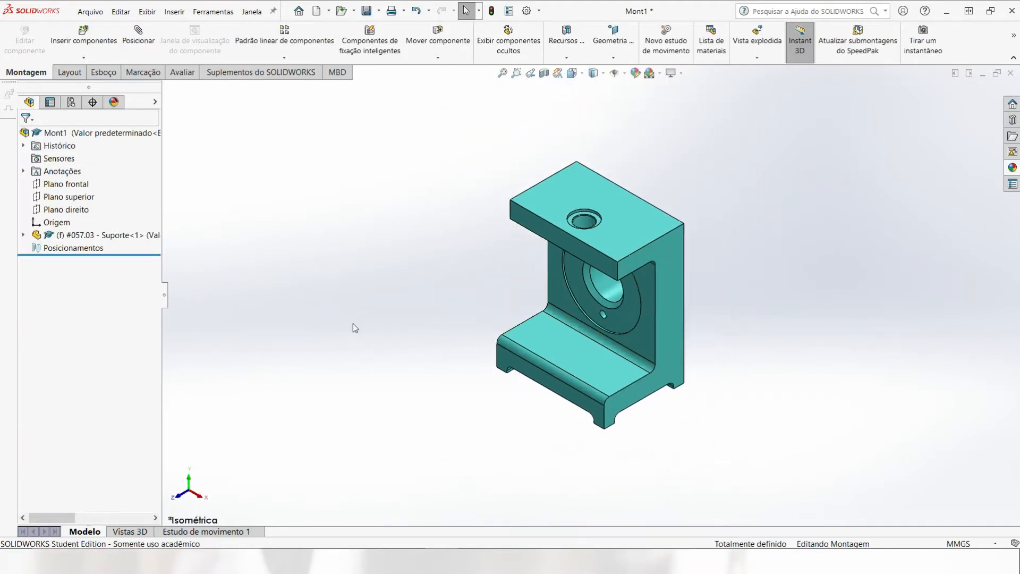
Compare the assembly's front plane with the front plane of the #057.03 - Suporte component
scroll(664, 306, down, 2)
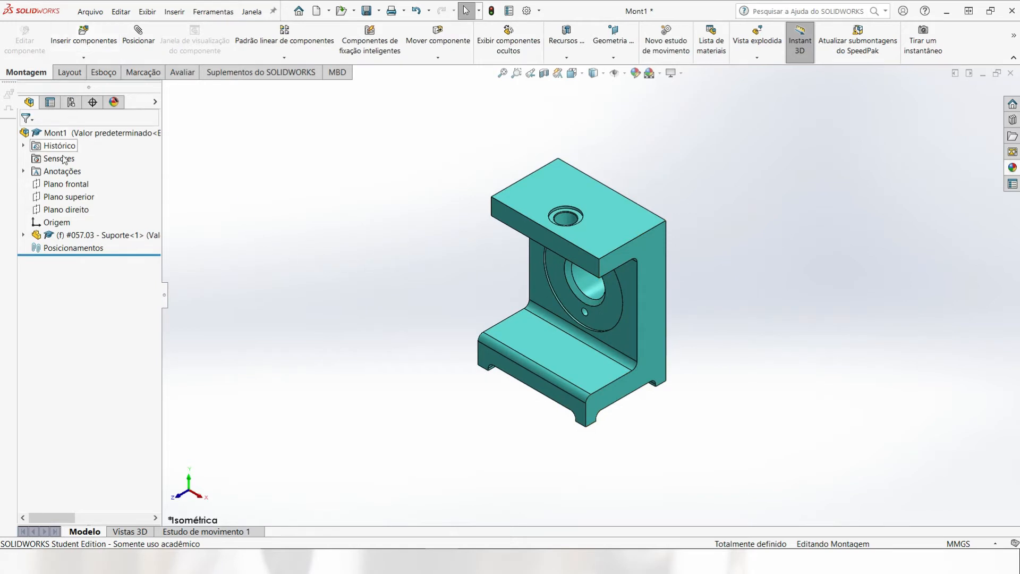
click(60, 184)
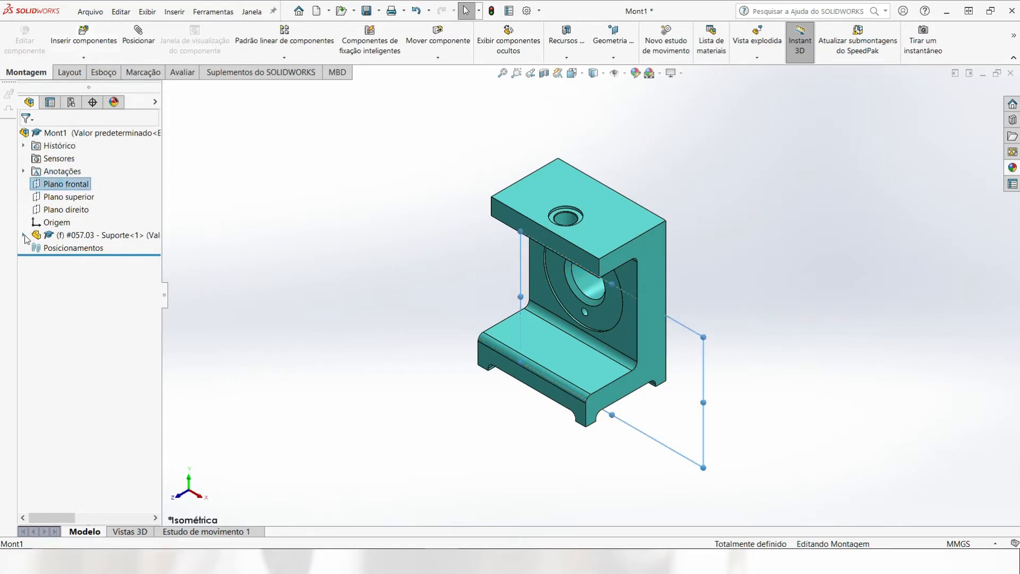
click(23, 234)
click(79, 324)
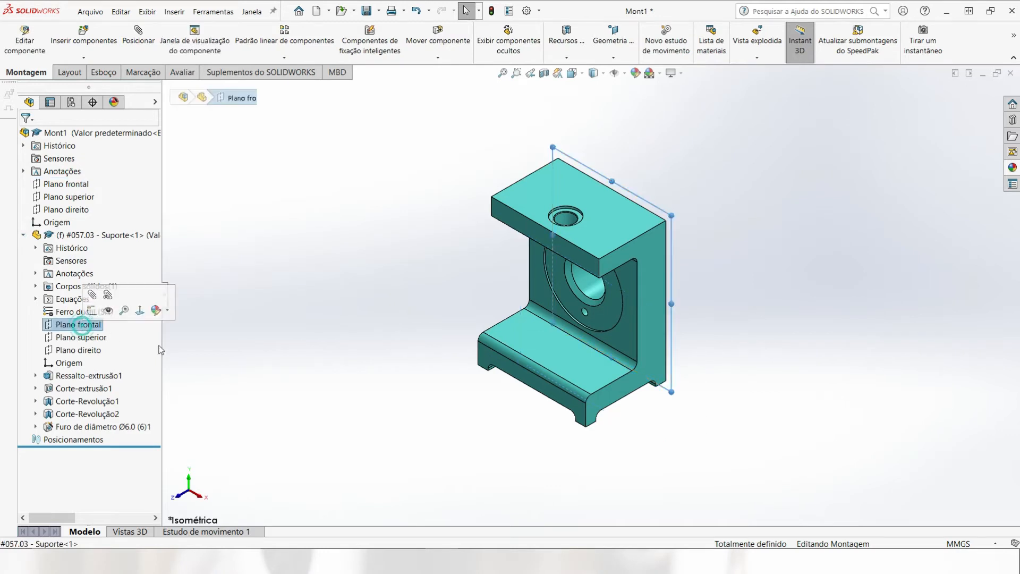
middle_drag(360, 409, 346, 369)
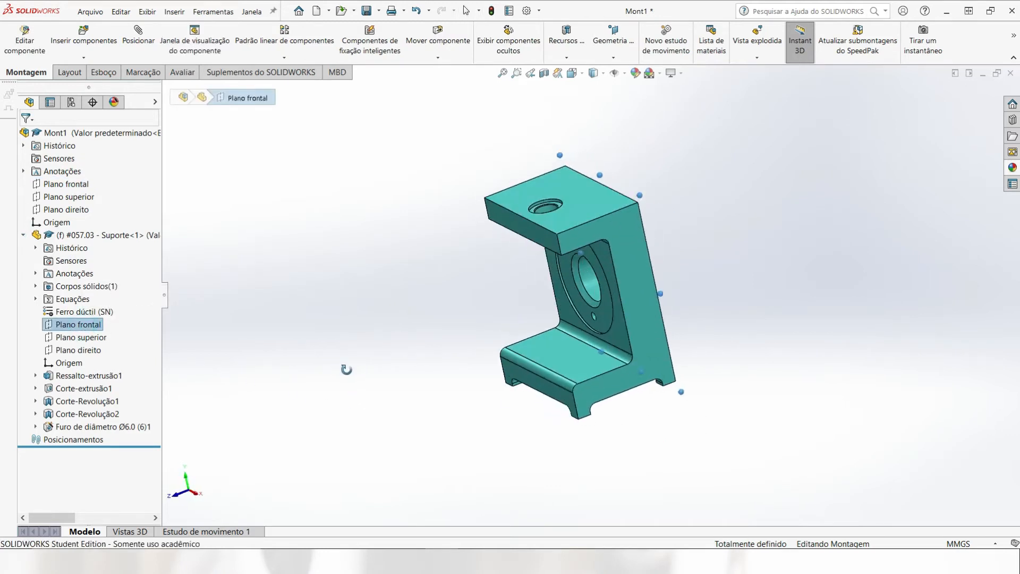
click(60, 184)
middle_drag(178, 210, 221, 260)
scroll(220, 261, up, 1)
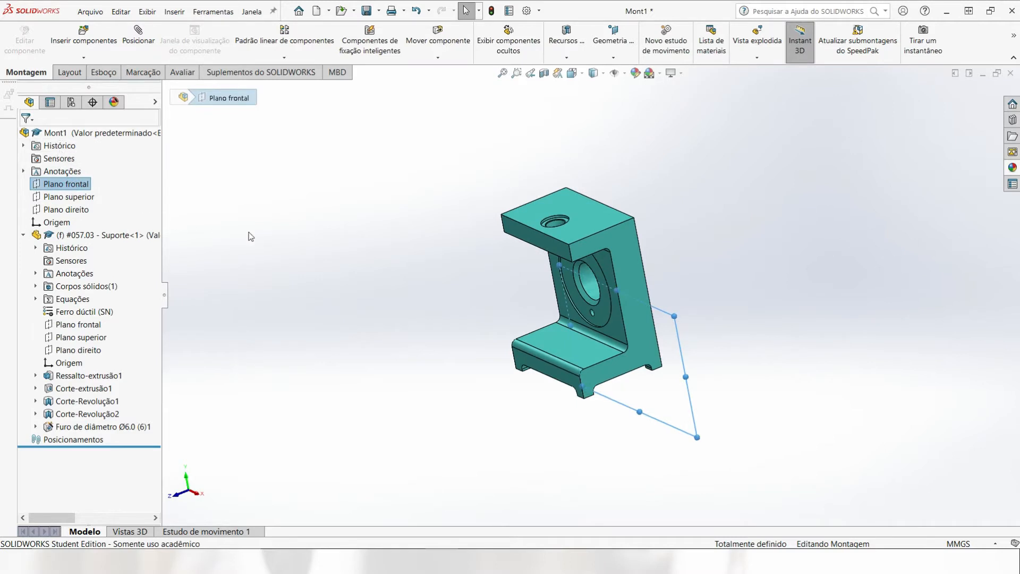
click(364, 260)
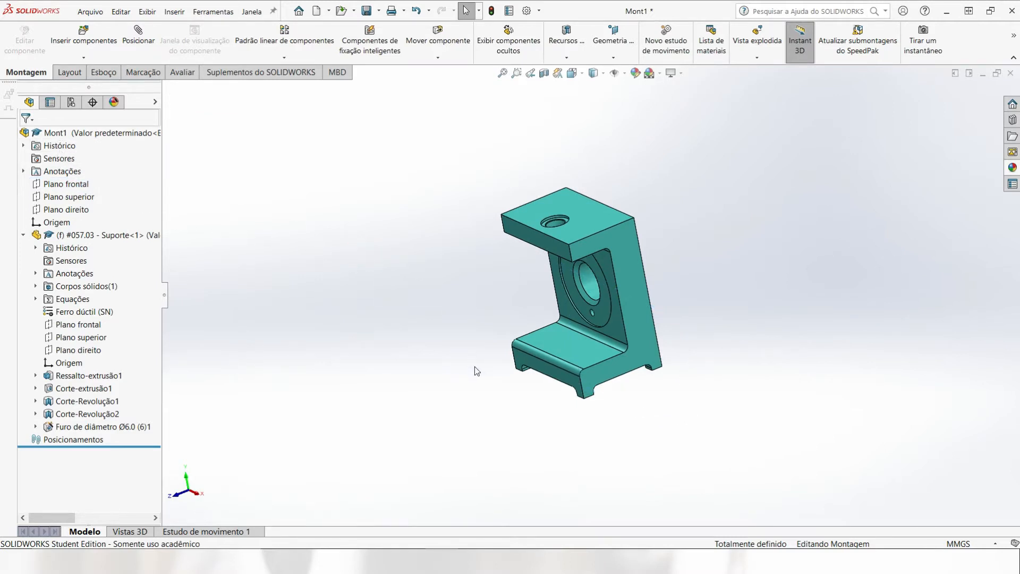
key(ctrl+7)
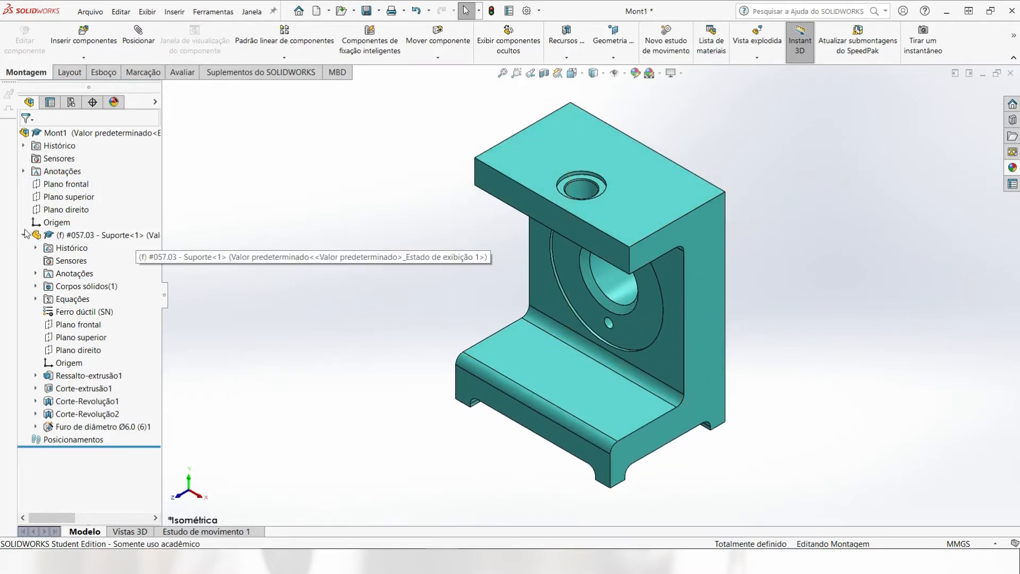
click(24, 235)
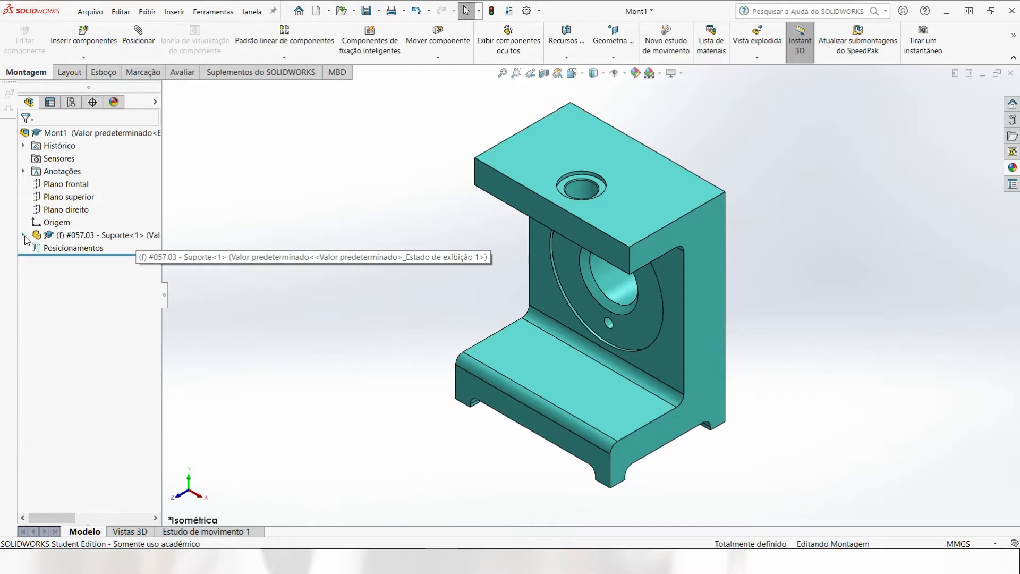
Insert the part #057.06 - Eixo at the assembly origin
click(95, 45)
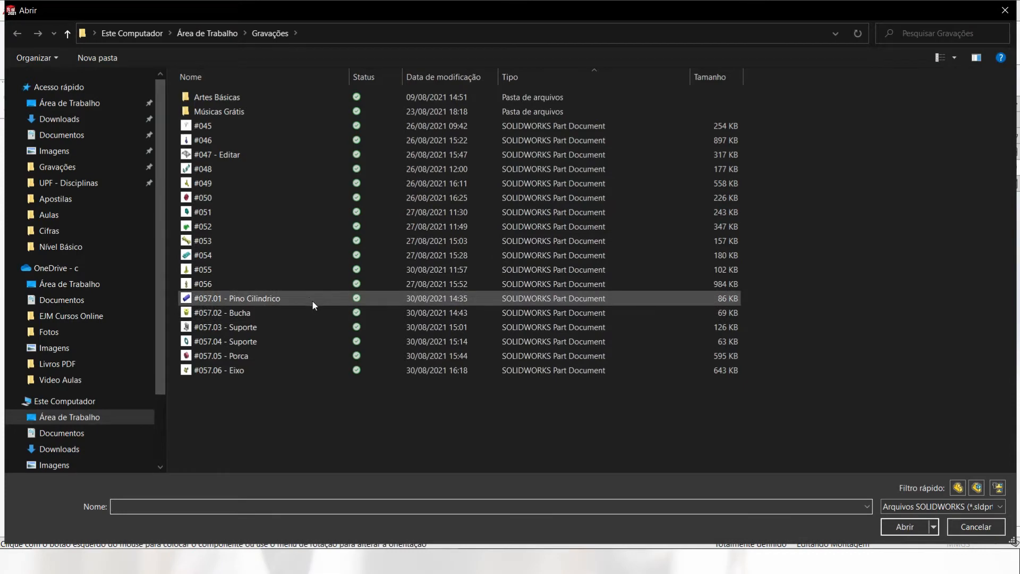
click(227, 372)
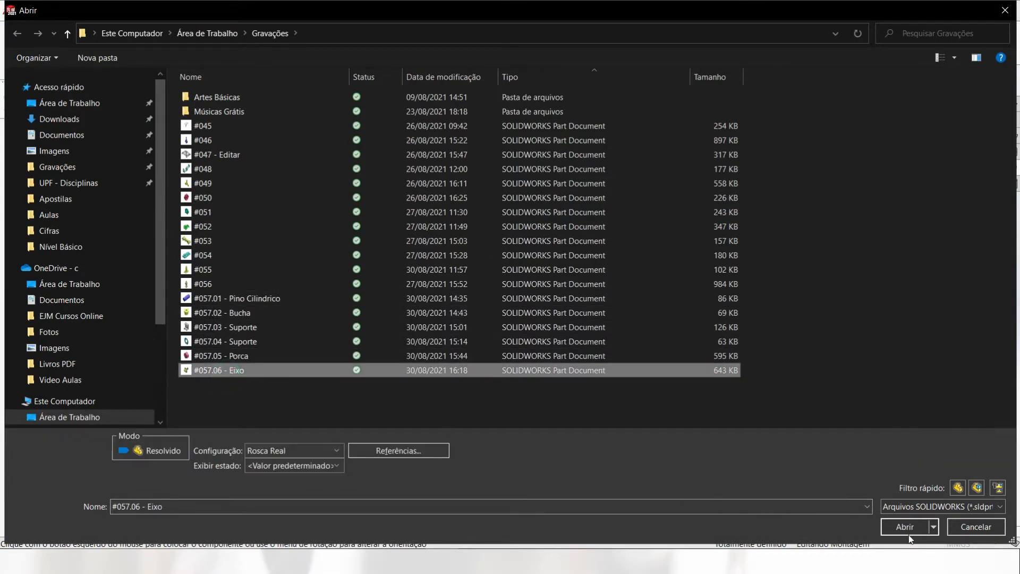
click(908, 530)
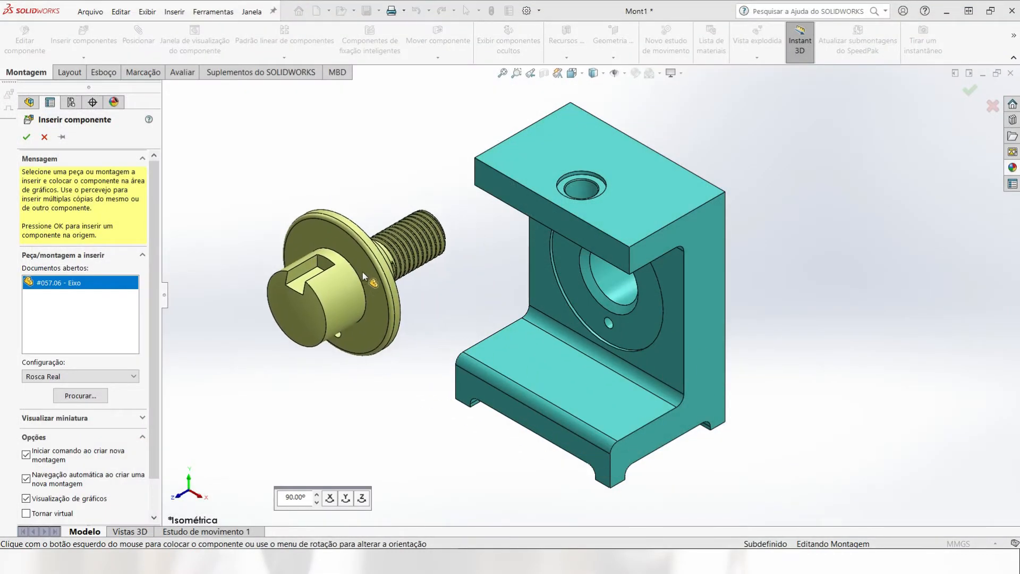
click(26, 138)
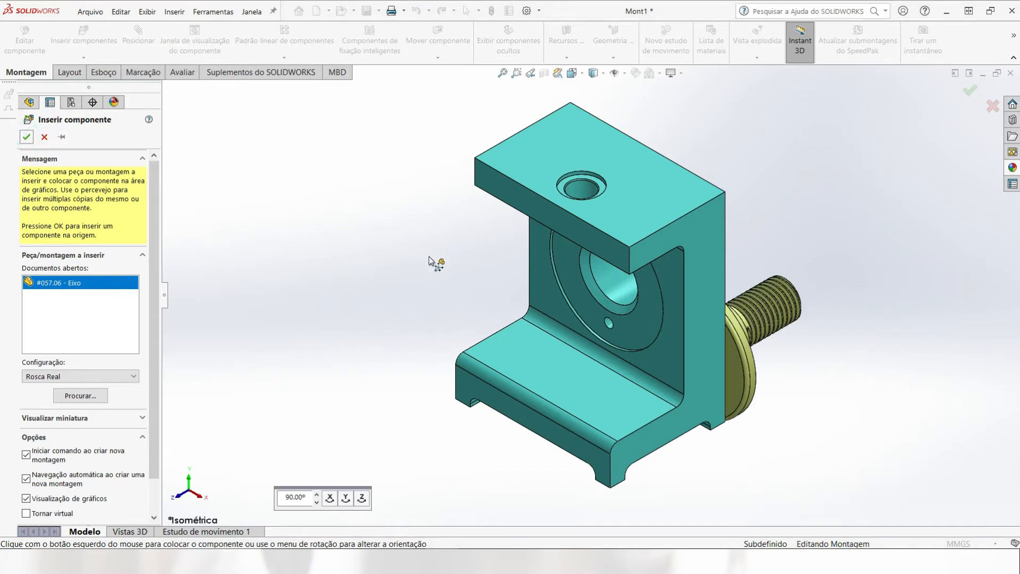
Delete the fixed #057.06 - Eixo component from the assembly
click(743, 378)
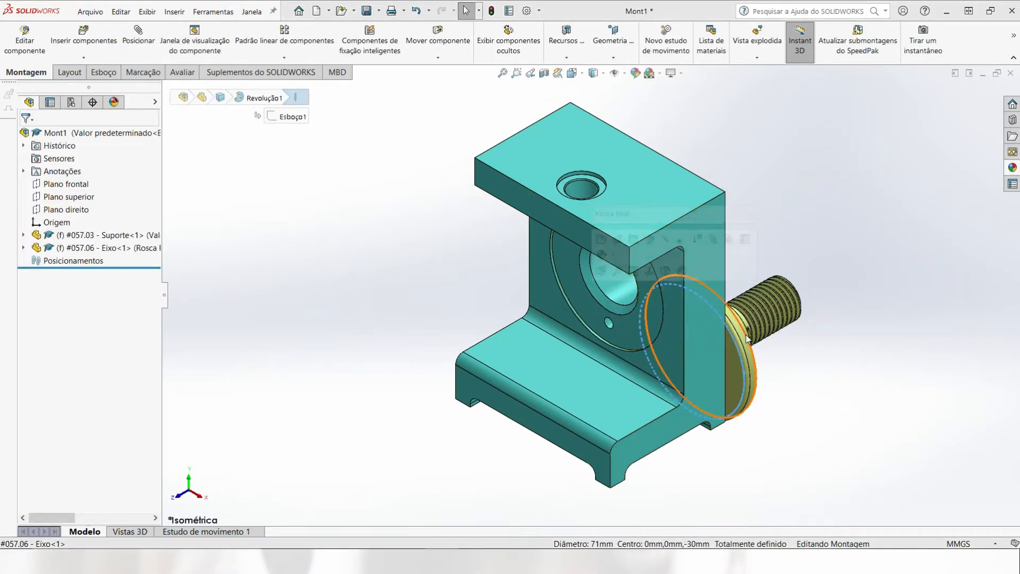
click(83, 247)
key(Delete)
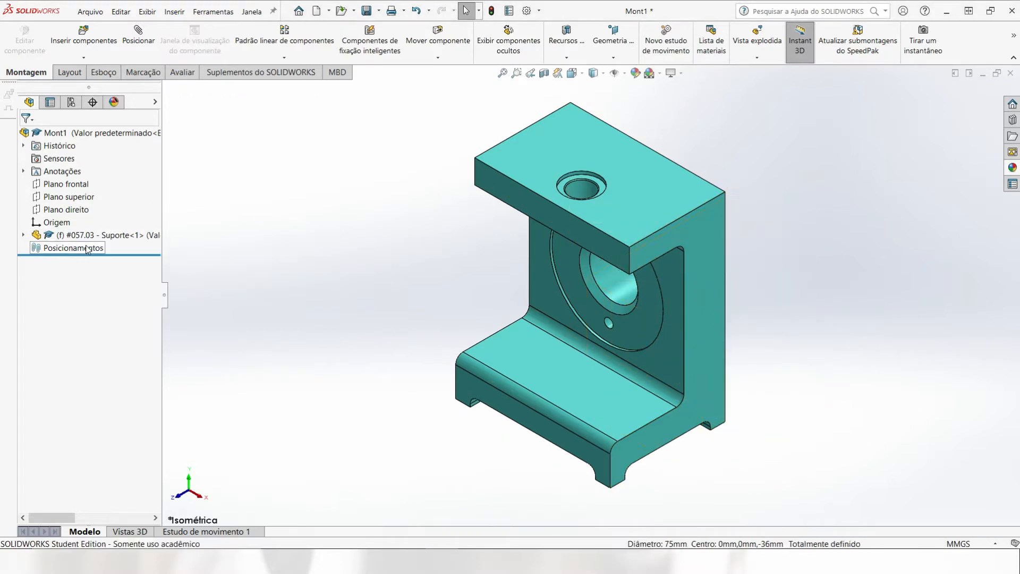
Insert the part #057.04 - Suporte and place the ring freely in the empty space beside the main support
click(76, 37)
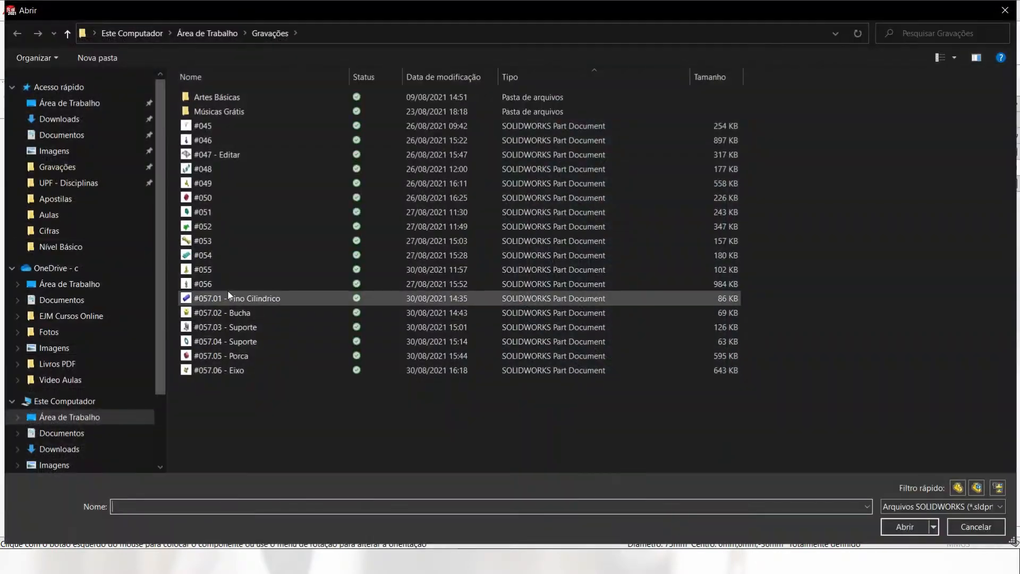
click(261, 341)
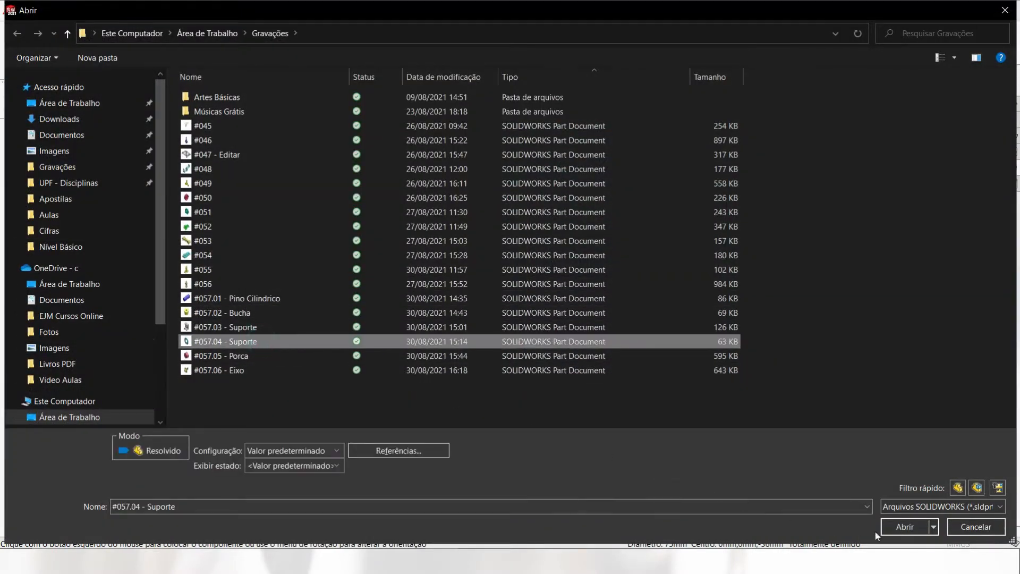
click(904, 526)
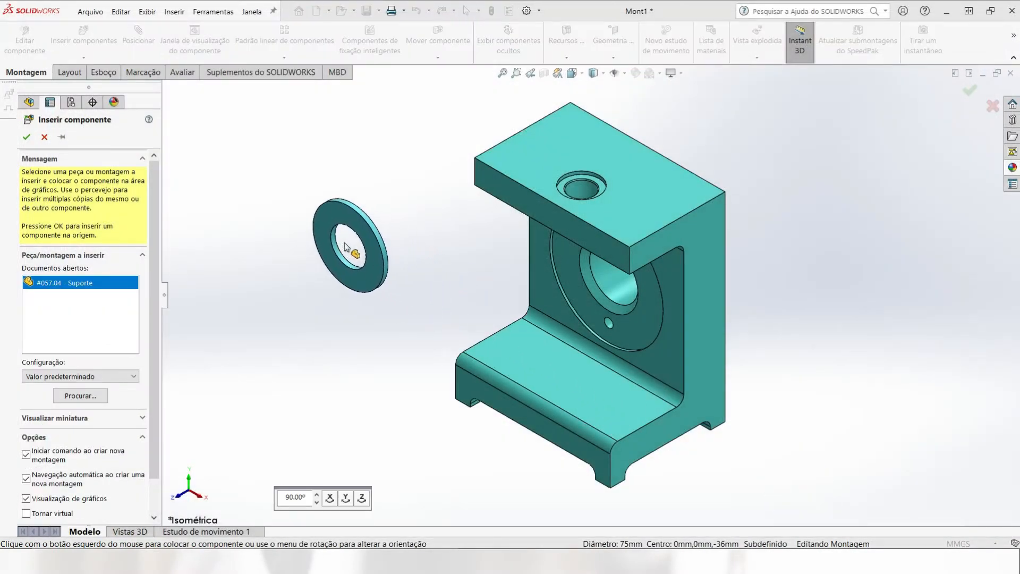
click(340, 274)
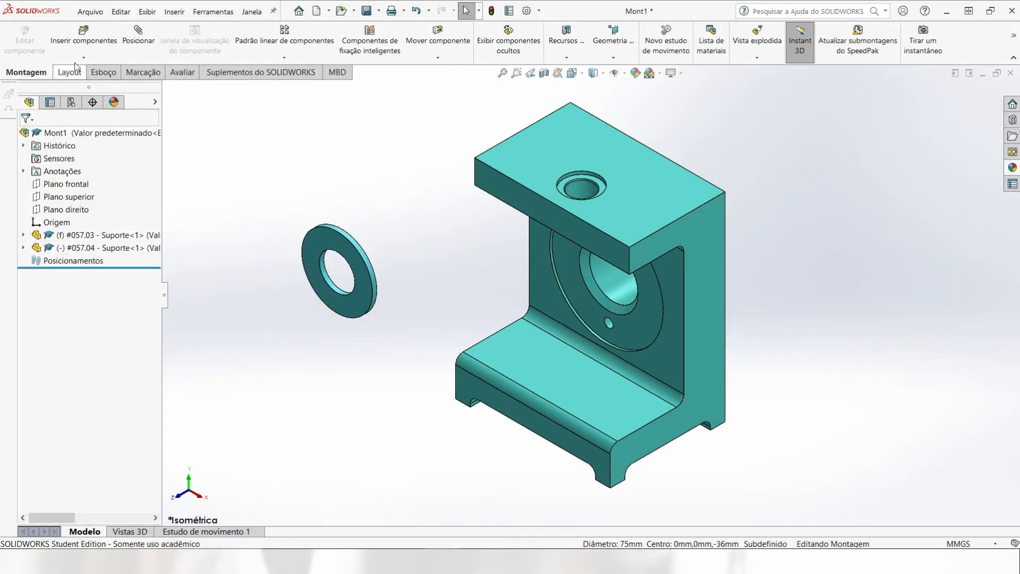
Insert the part #057.06 - Eixo and place it freely below the #057.04 - Suporte ring
click(80, 37)
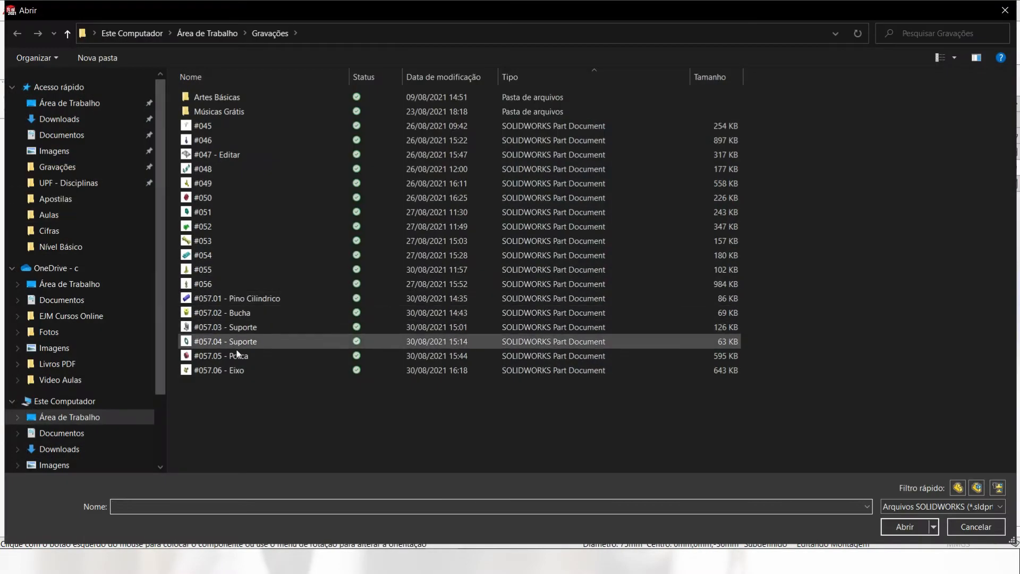
click(243, 369)
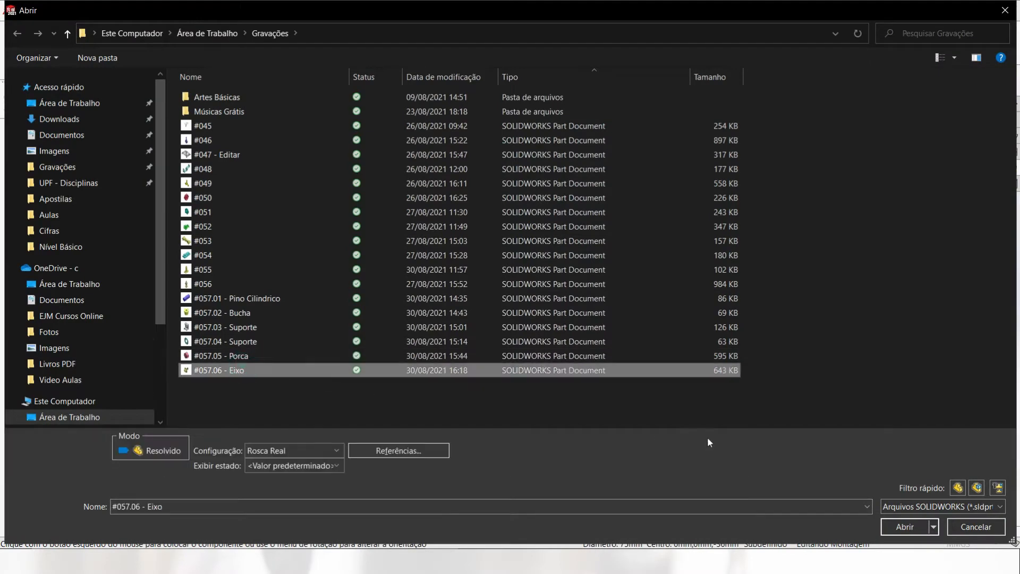
click(903, 528)
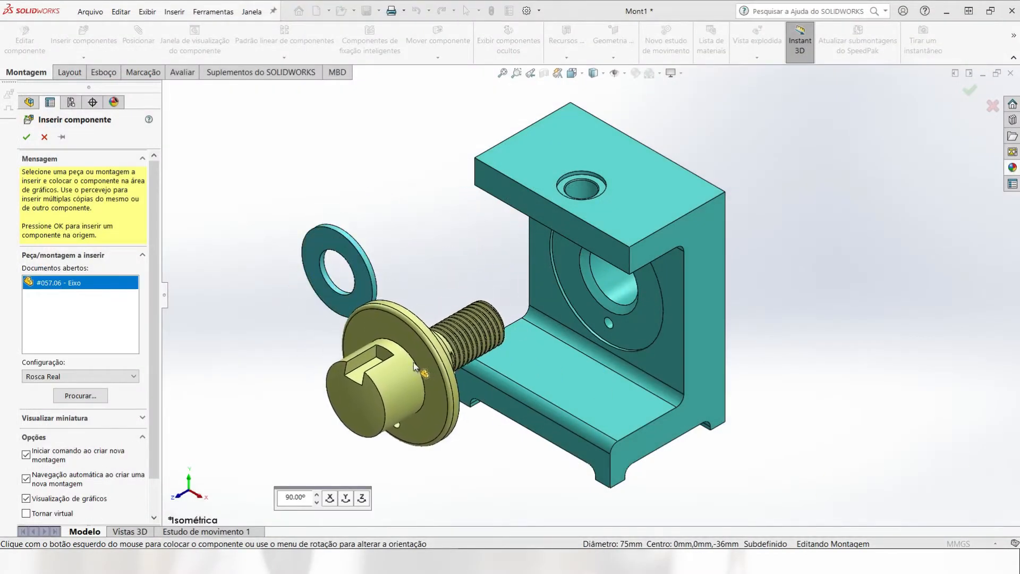
click(336, 402)
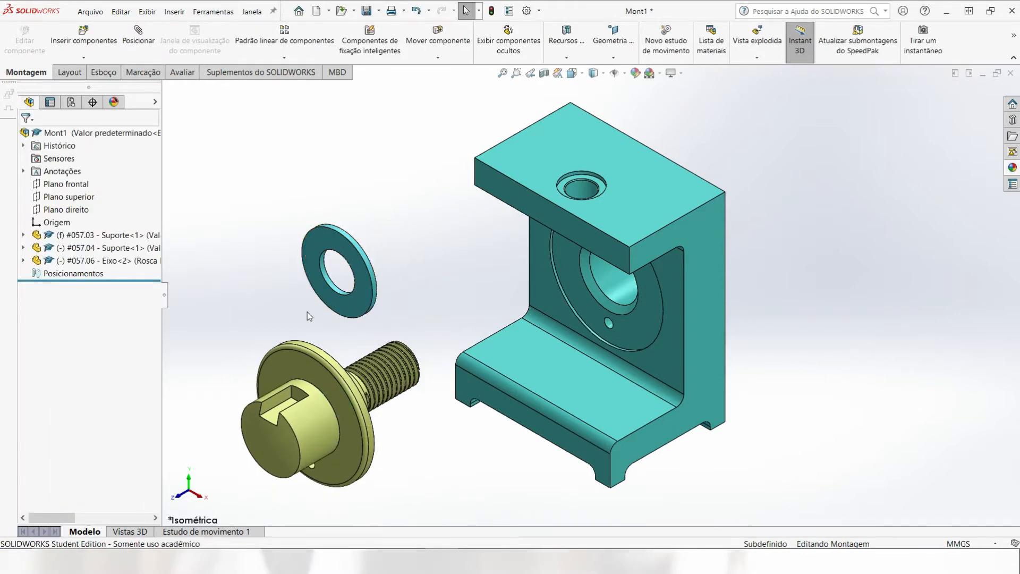
Insert the part #057.02 - Bucha and place it freely beside the main support's upper plate
click(62, 44)
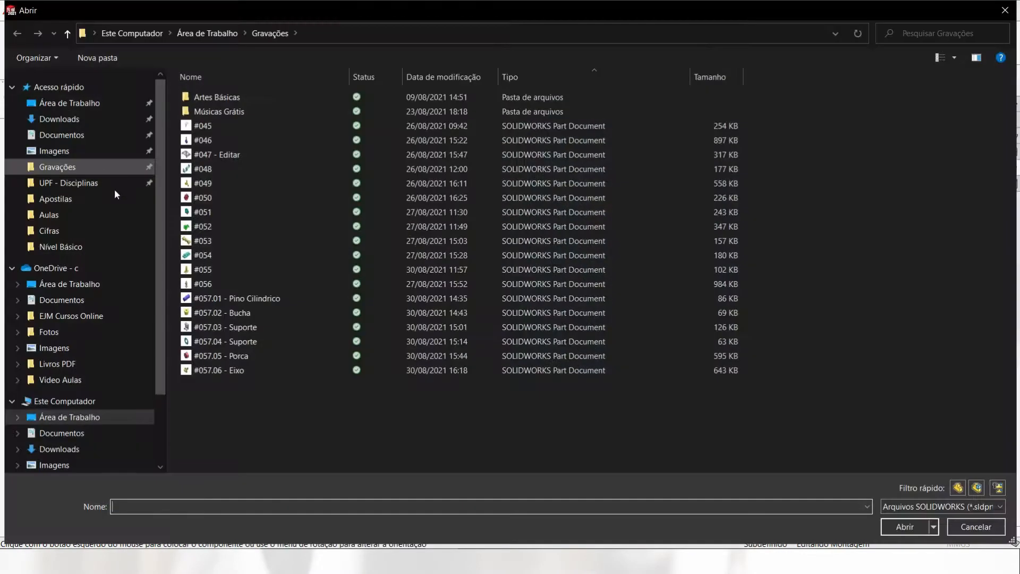
click(245, 312)
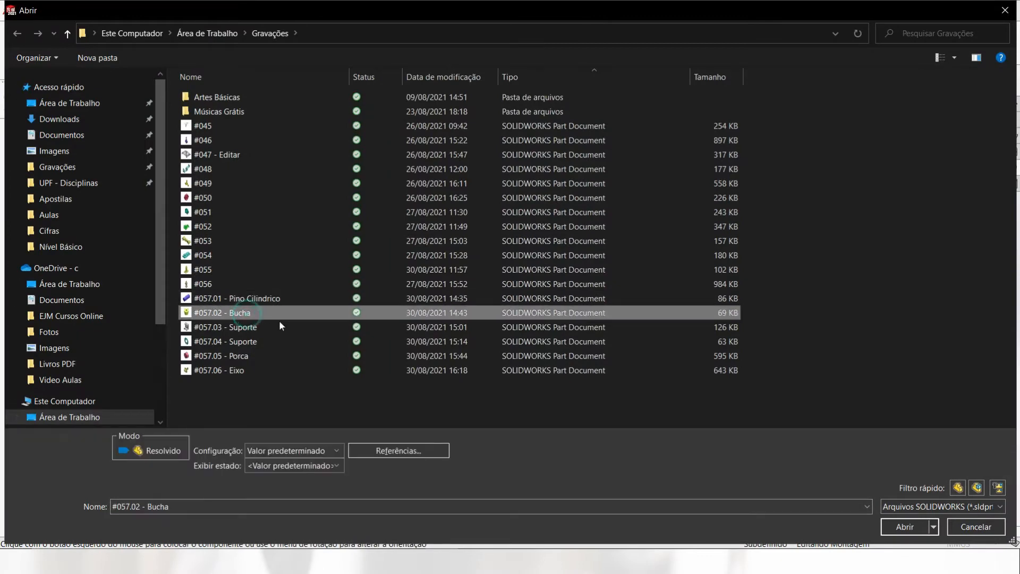
click(901, 526)
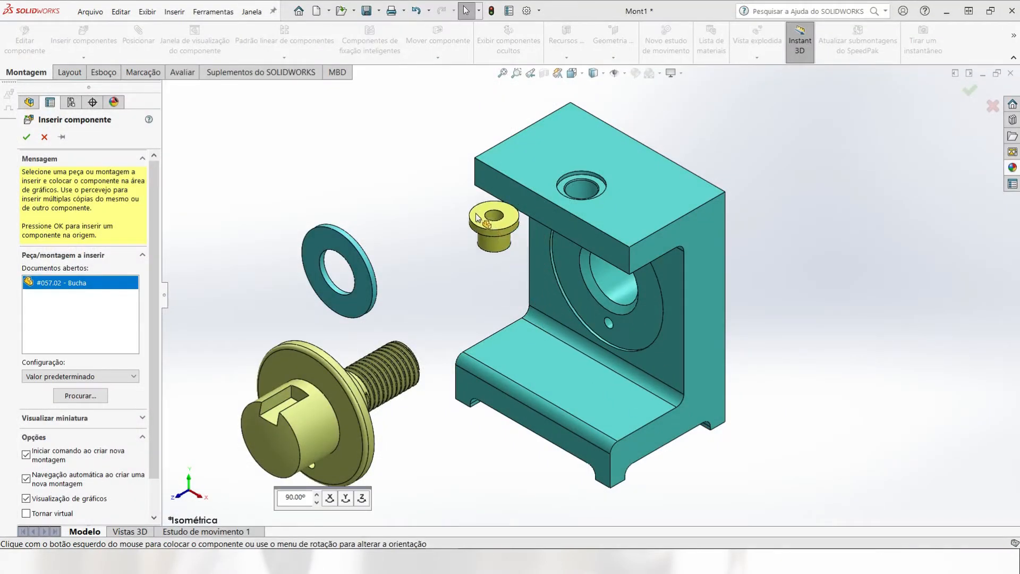
click(426, 142)
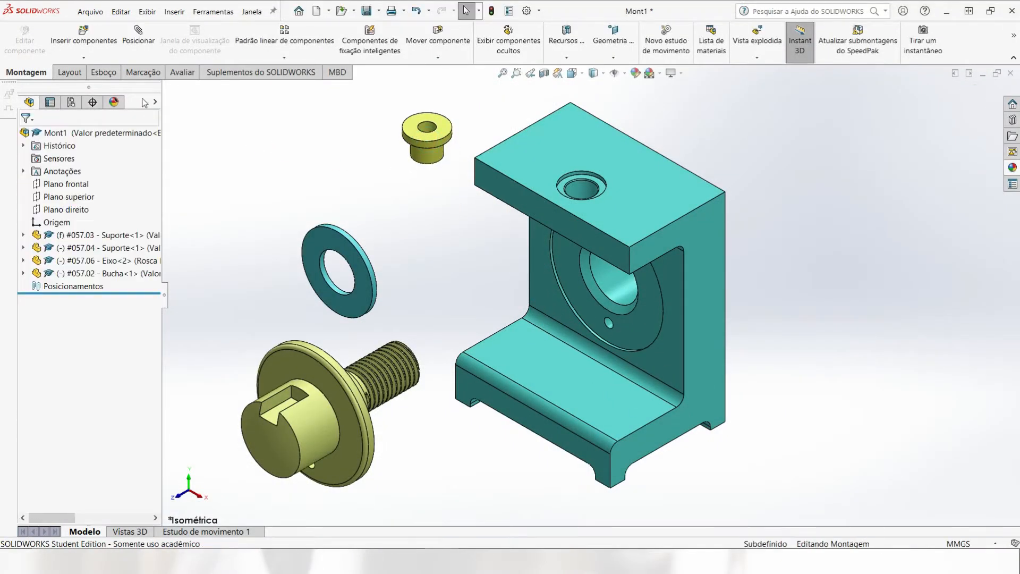
Insert the part #057.01 - Pino Cilíndrico and place it freely between the shaft and the main support's base
click(74, 46)
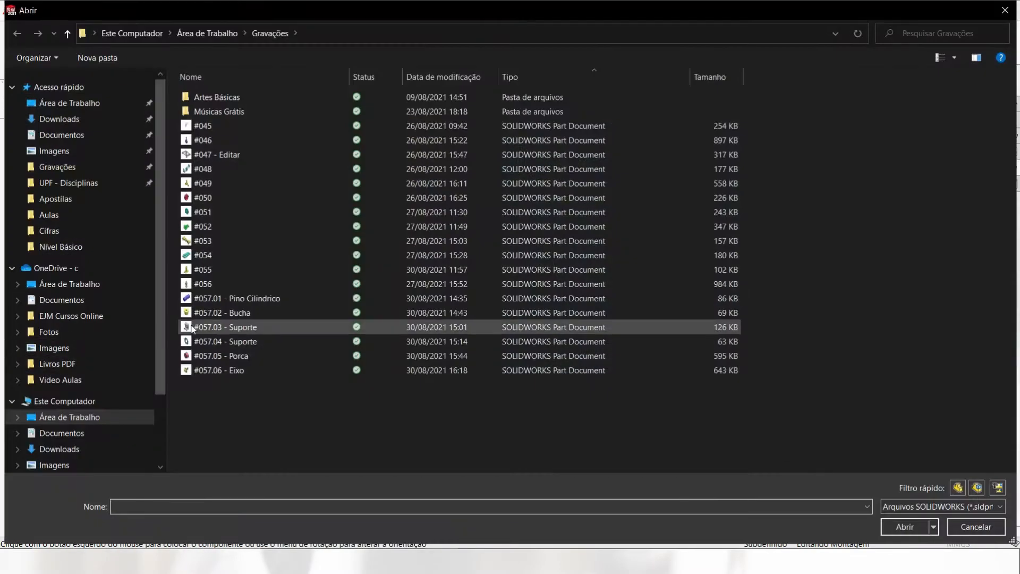
click(217, 299)
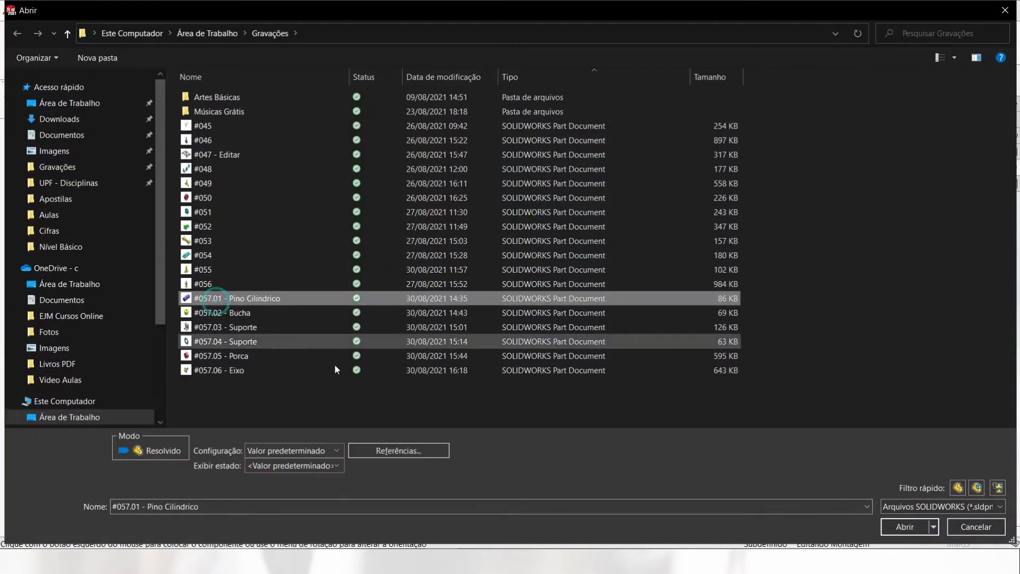
click(898, 525)
click(447, 457)
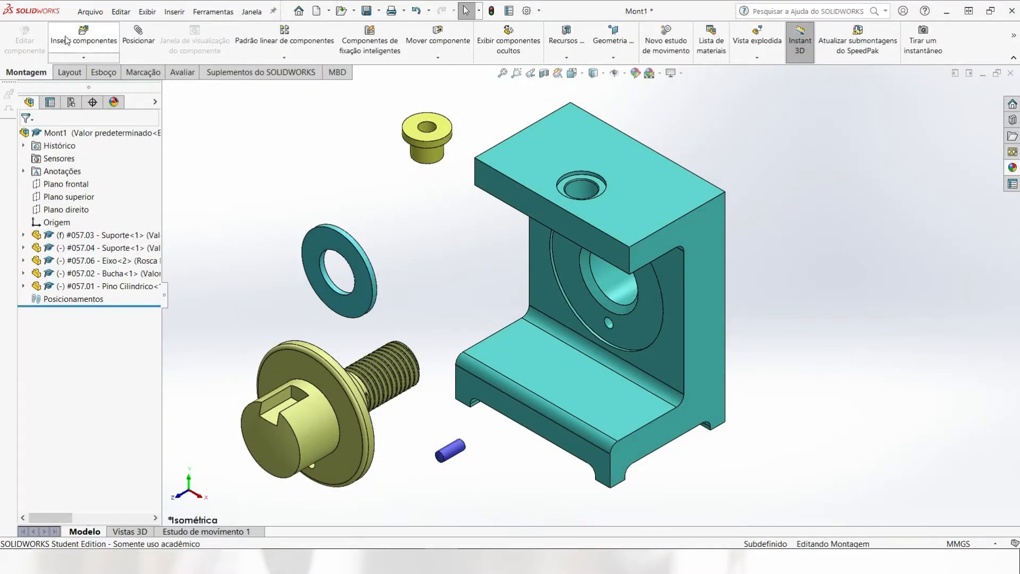
Insert the part #057.05 - Porca and place it freely in the empty space behind the main support
click(66, 40)
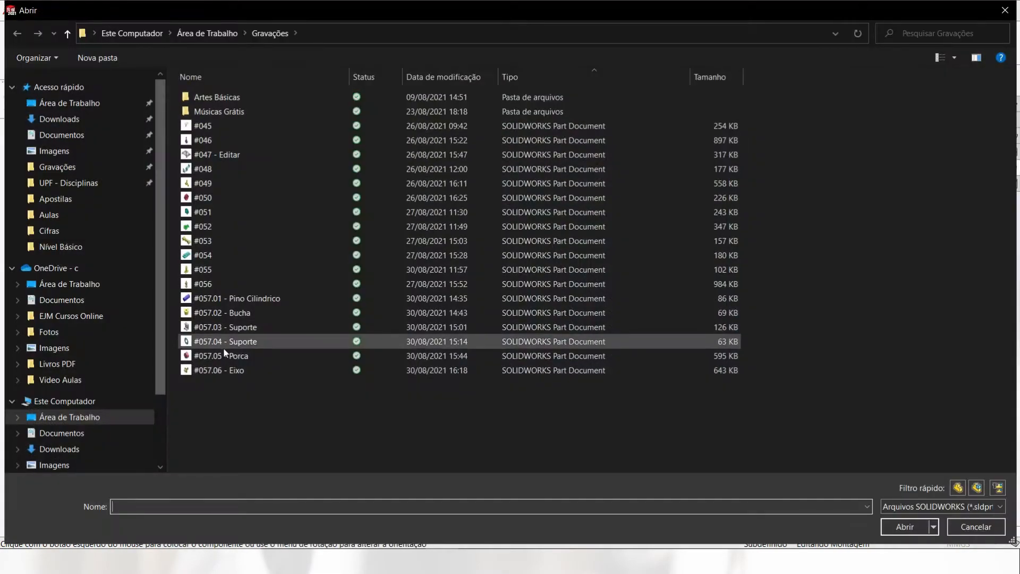
click(241, 356)
click(903, 525)
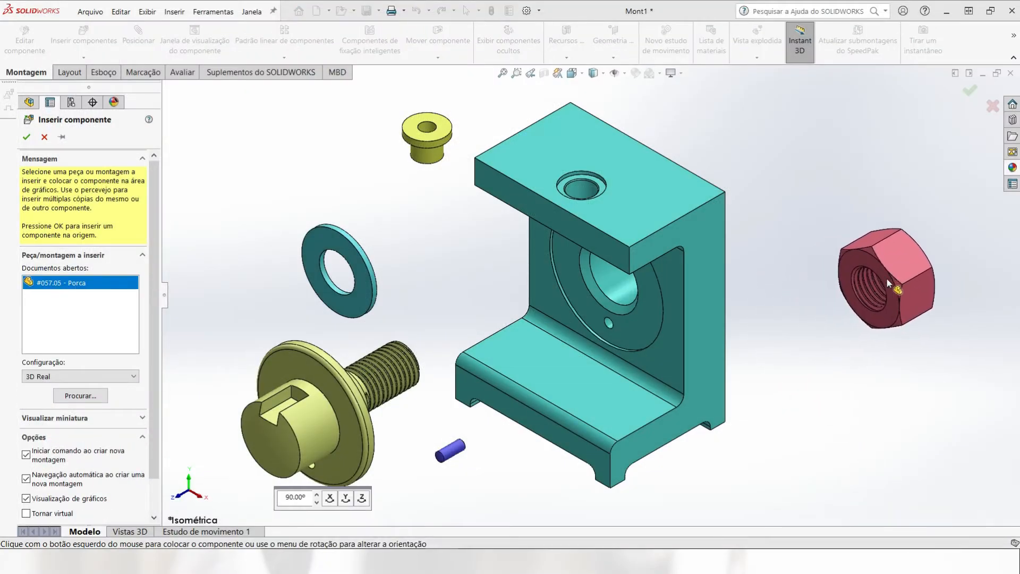
click(886, 278)
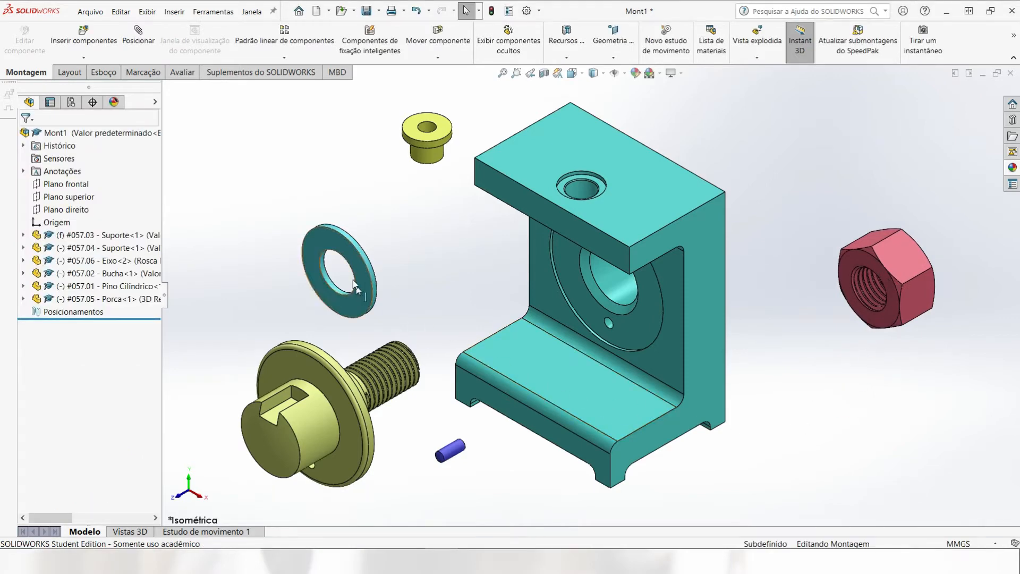
Open the #057.04 - Suporte ring as a separate part and change the whole part's appearance colour to dark blue
right_click(321, 239)
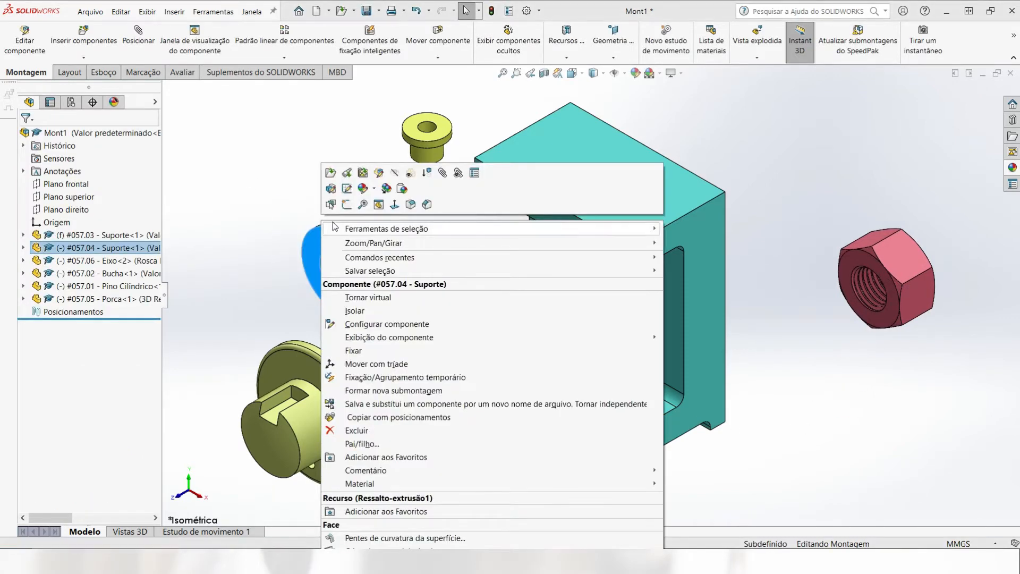
click(330, 173)
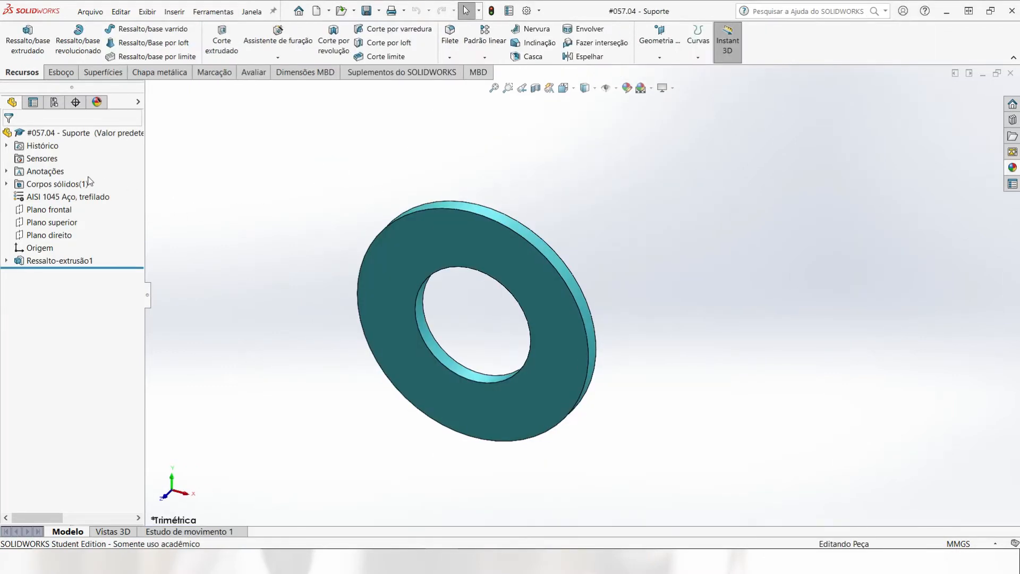
right_click(446, 242)
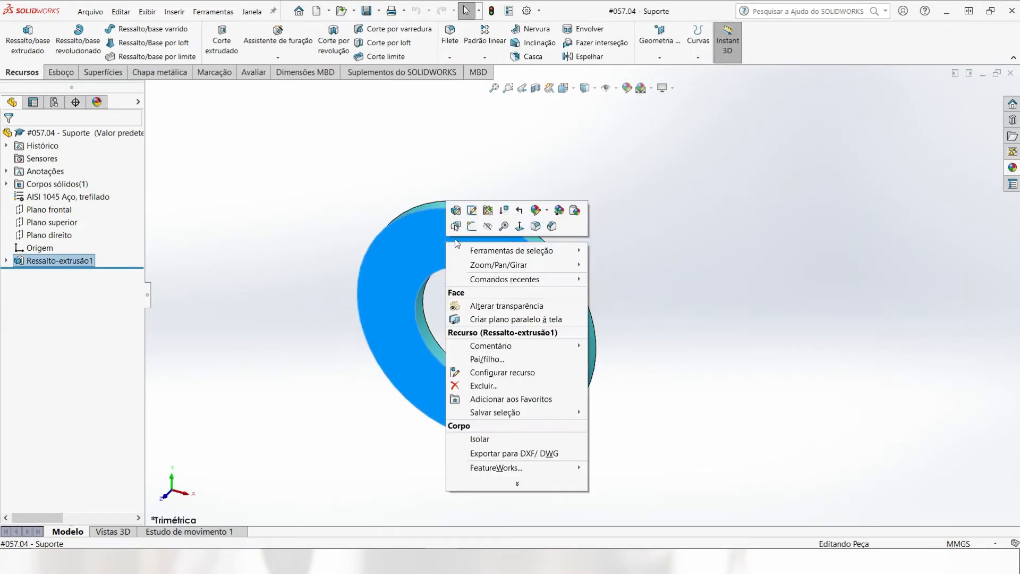
click(547, 211)
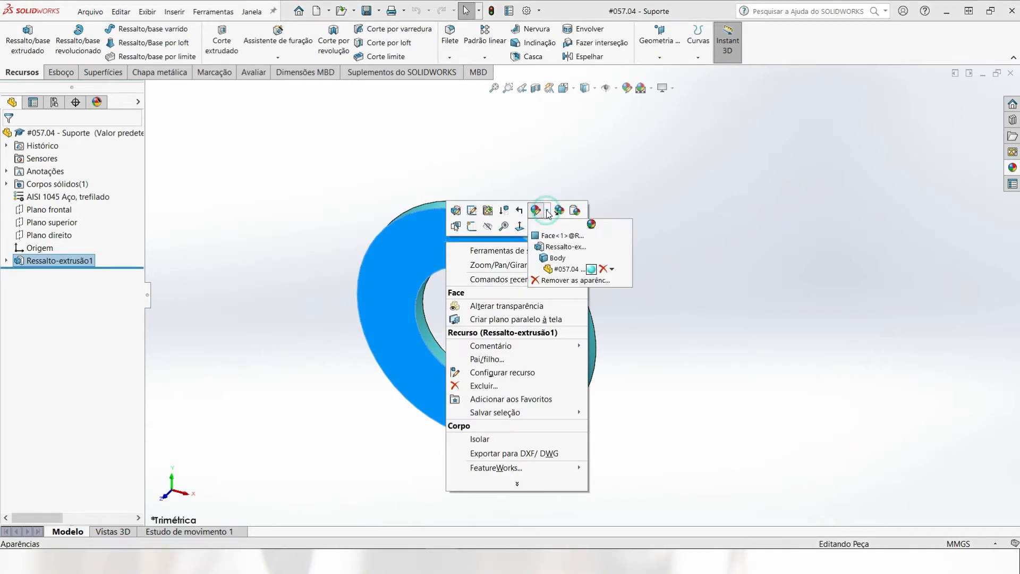
click(591, 269)
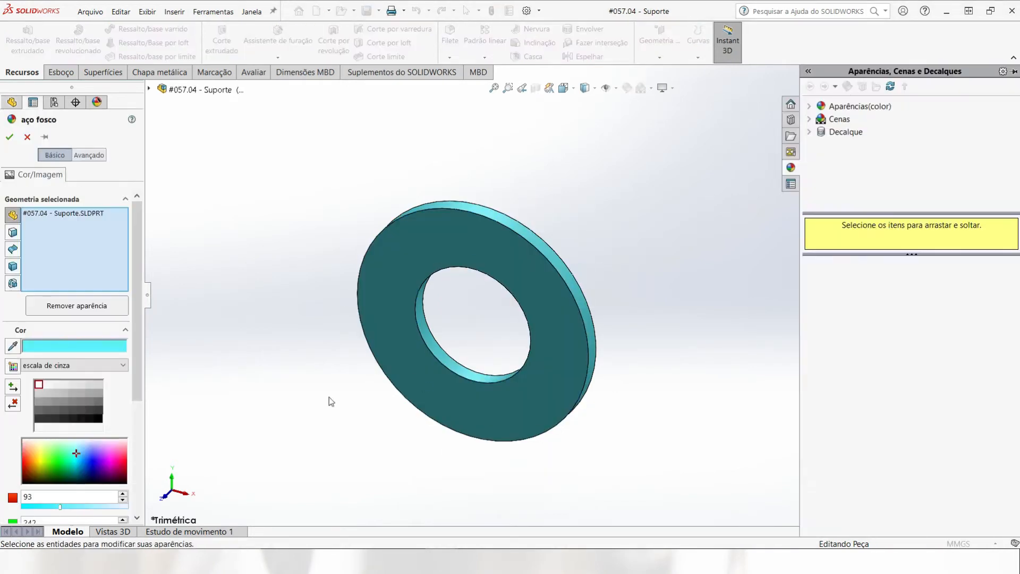
click(92, 458)
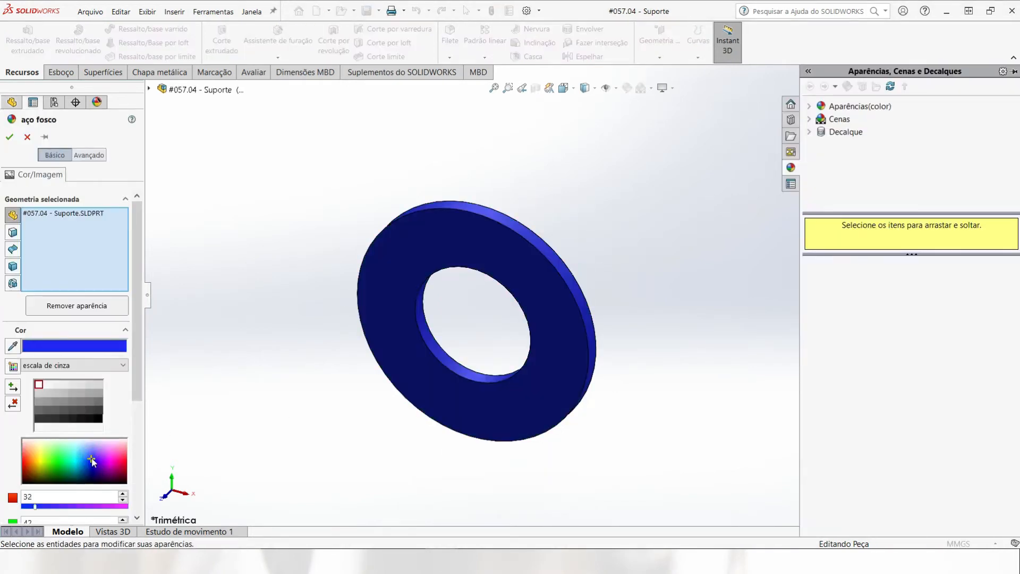
click(9, 137)
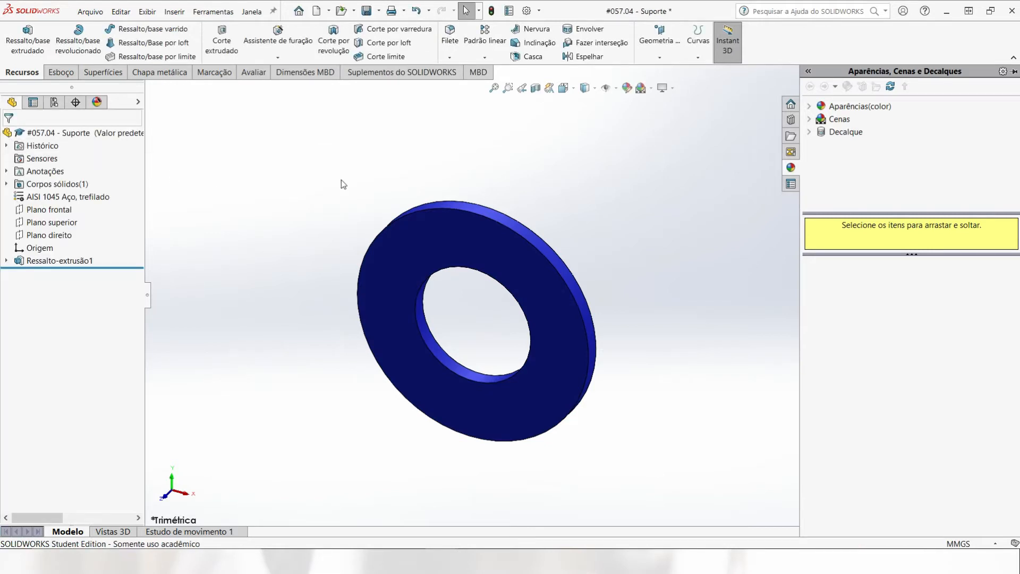
Save the recoloured ring part and return to the Mont1 assembly
click(370, 14)
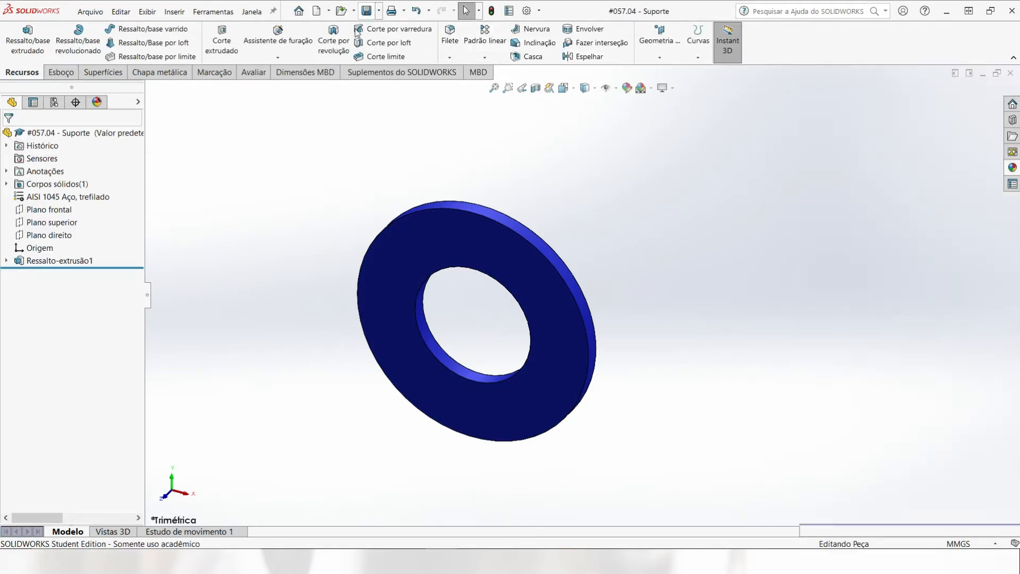
click(251, 11)
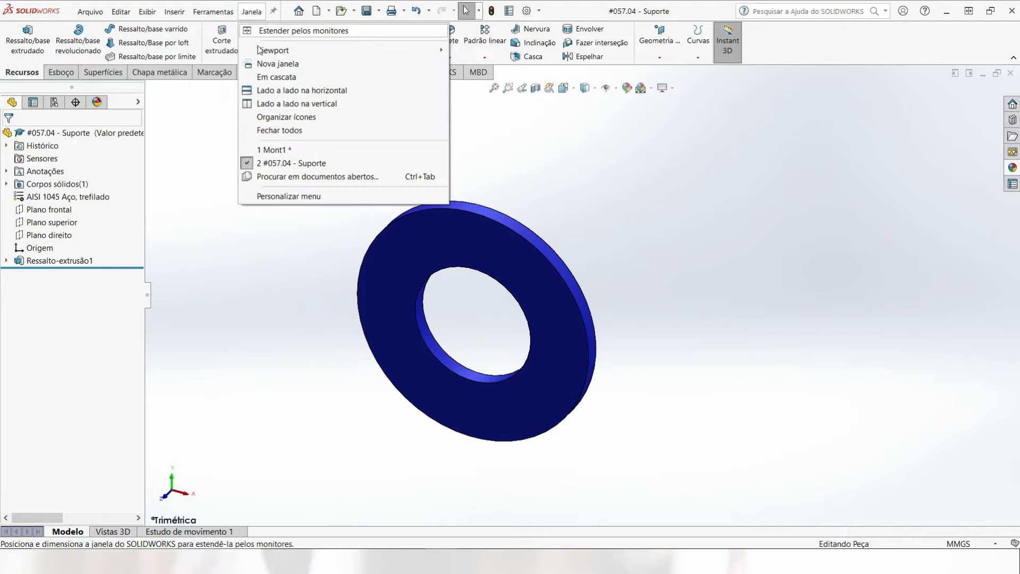
click(293, 152)
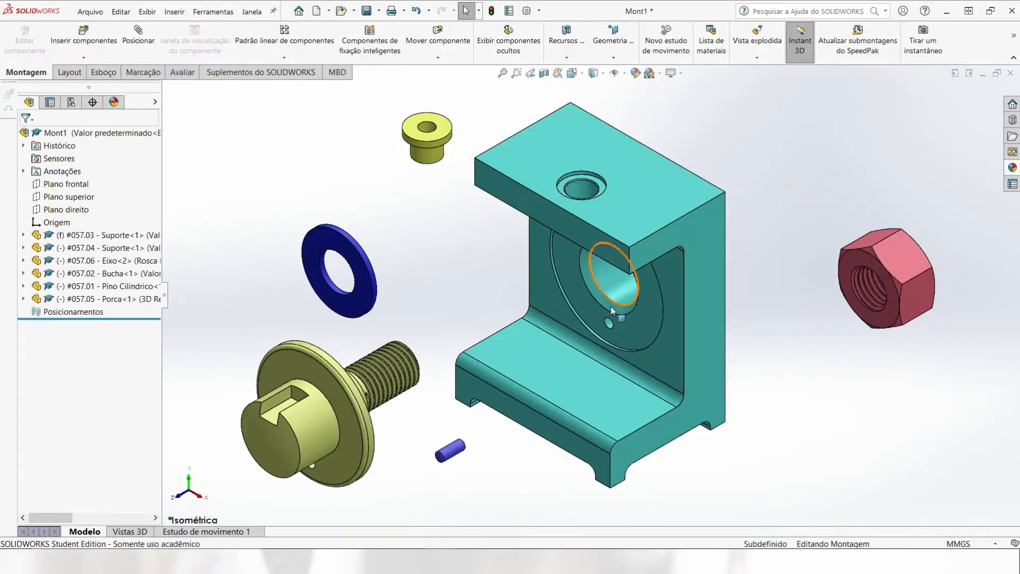
Add a concentric mate between the main support's large bore and the smooth cylindrical shoulder of the #057.06 - Eixo shaft
scroll(480, 307, up, 2)
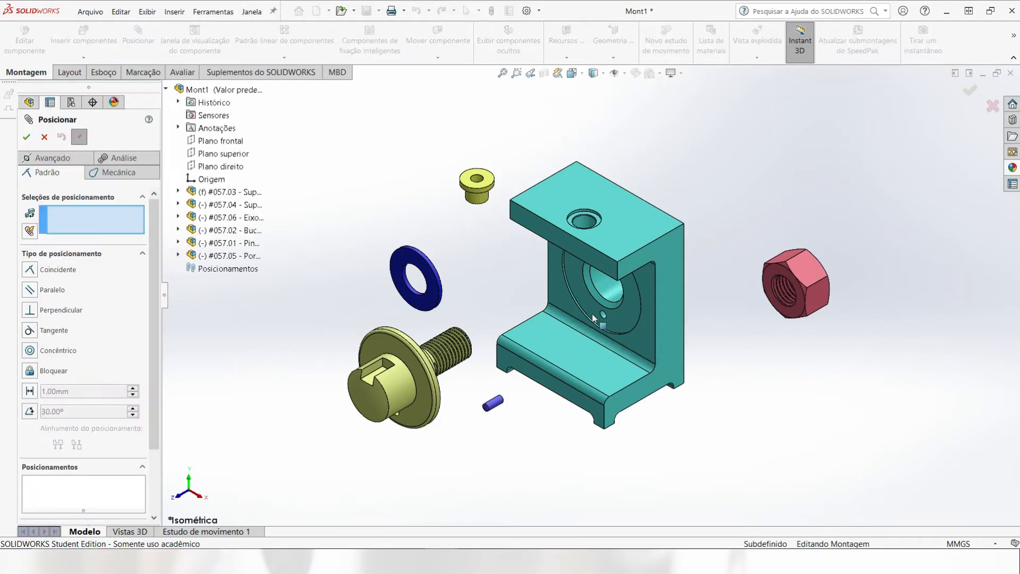
scroll(590, 310, down, 4)
click(616, 258)
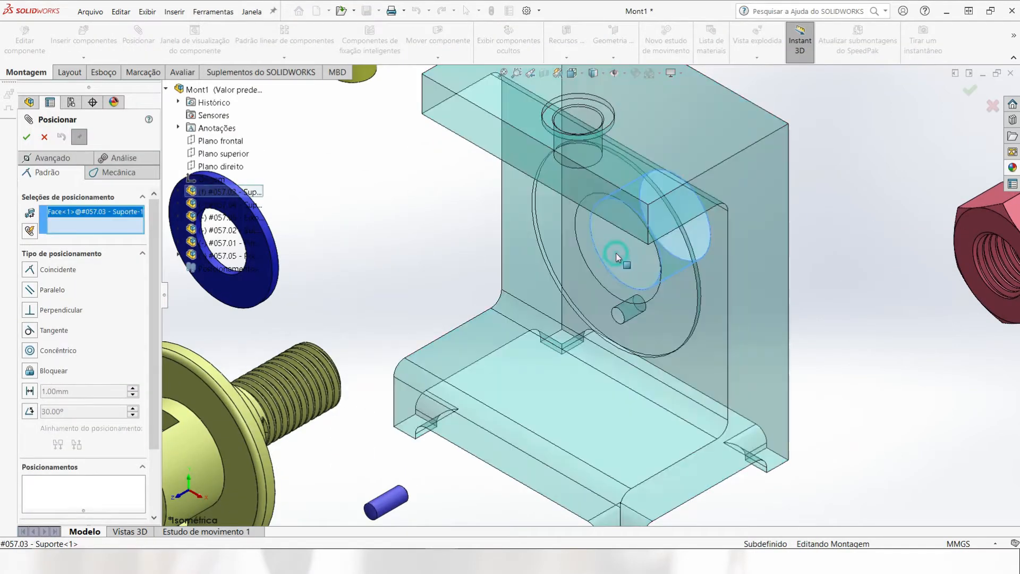
scroll(460, 339, up, 3)
middle_drag(408, 334, 385, 327)
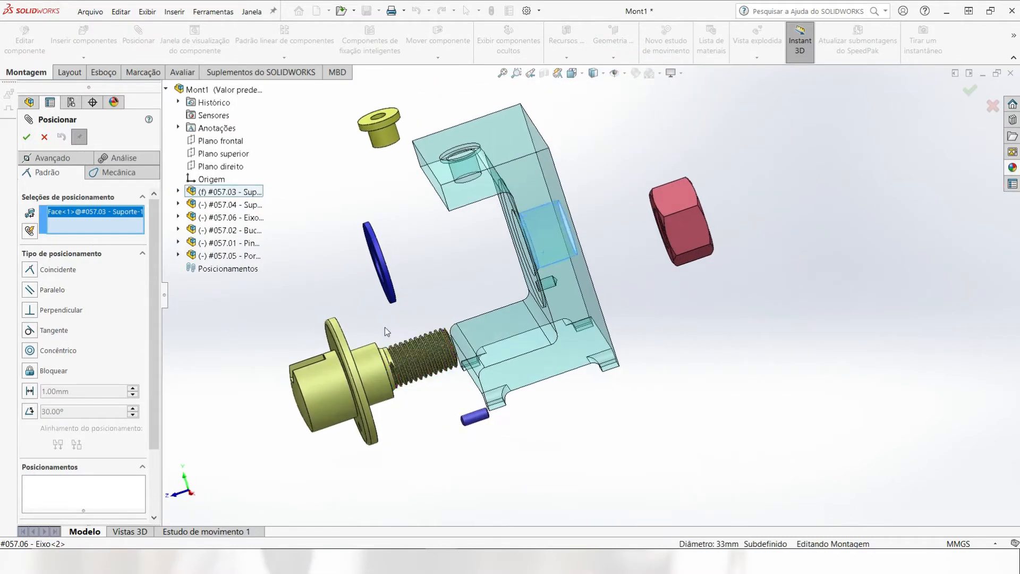
scroll(385, 327, down, 3)
click(383, 364)
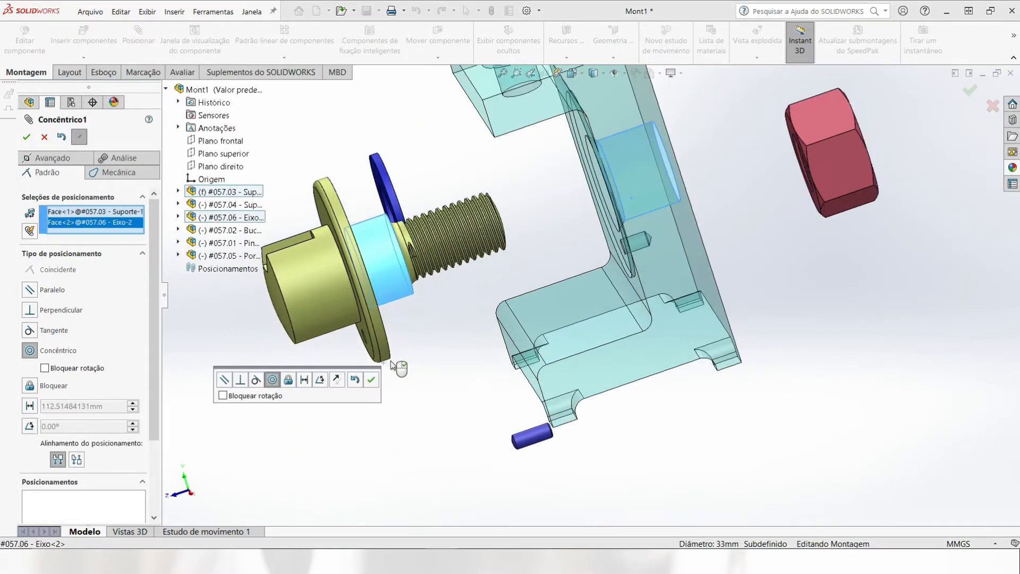
click(373, 380)
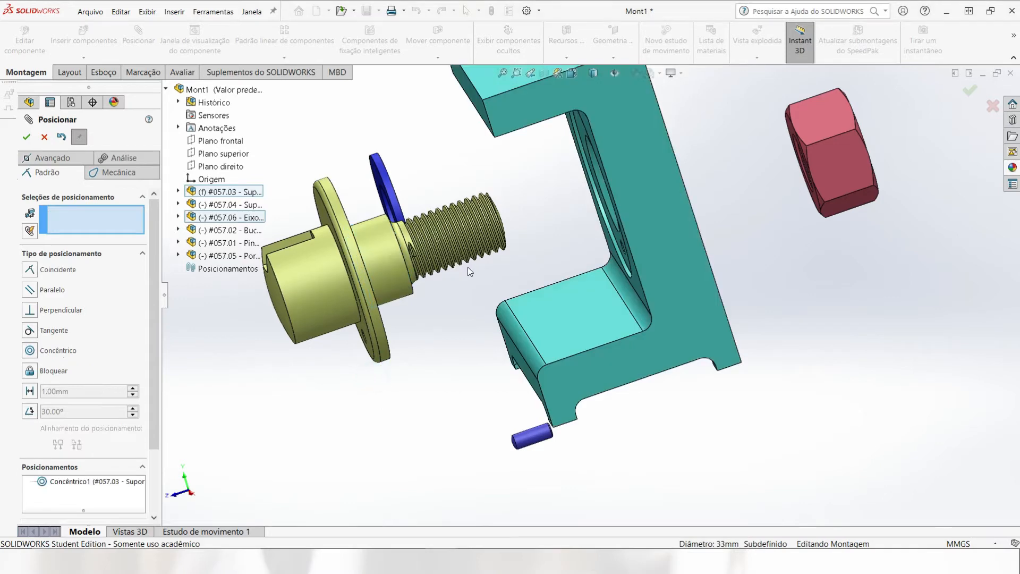
Add a coincident mate between the main support's circular recess face and the thread-side face of the shaft's flange
scroll(469, 269, up, 2)
middle_drag(508, 254, 458, 272)
click(578, 227)
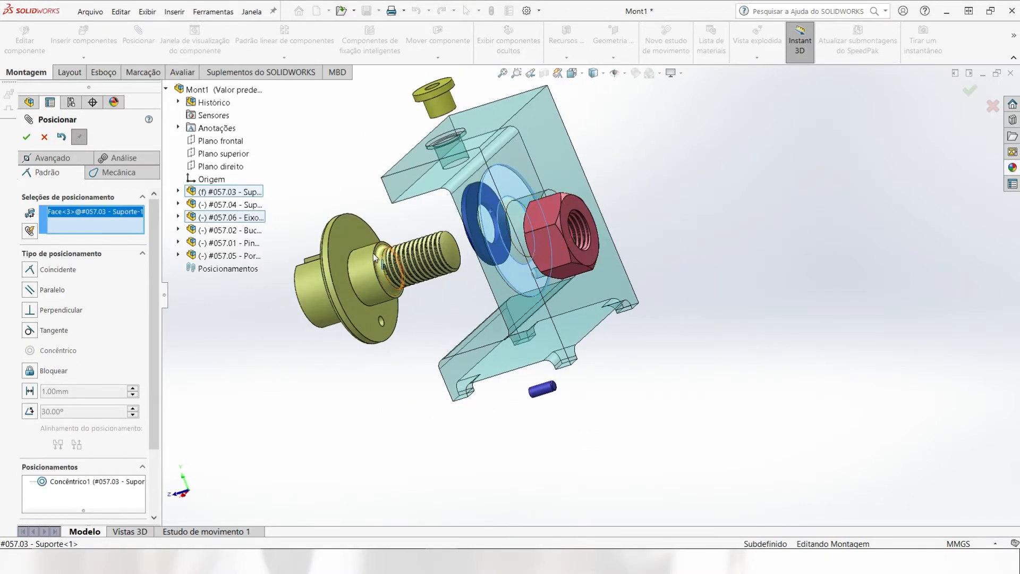
click(338, 260)
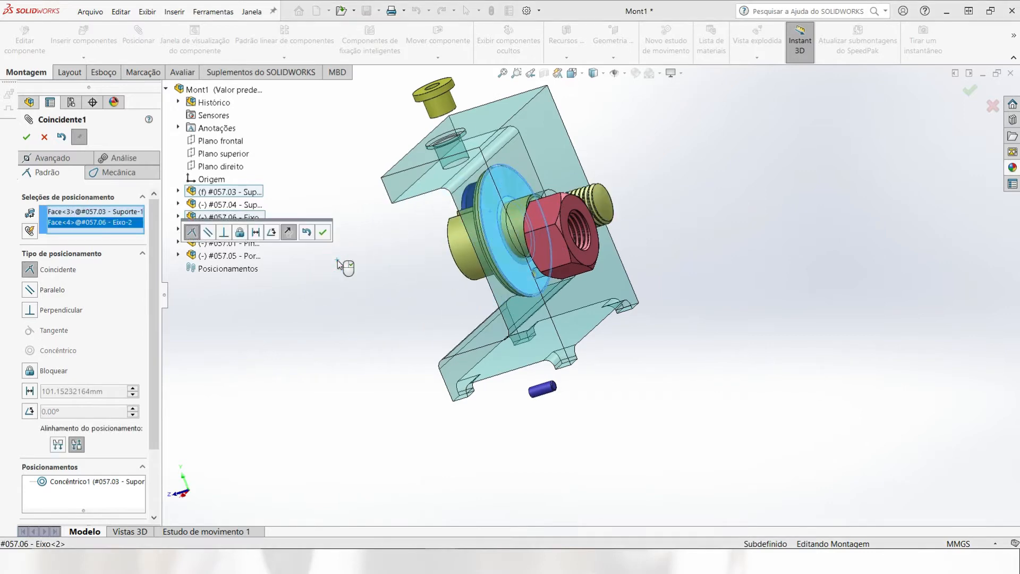
click(322, 232)
Add a parallel mate between a flat face of the shaft head's notch and the main support's side face
middle_drag(319, 230, 463, 211)
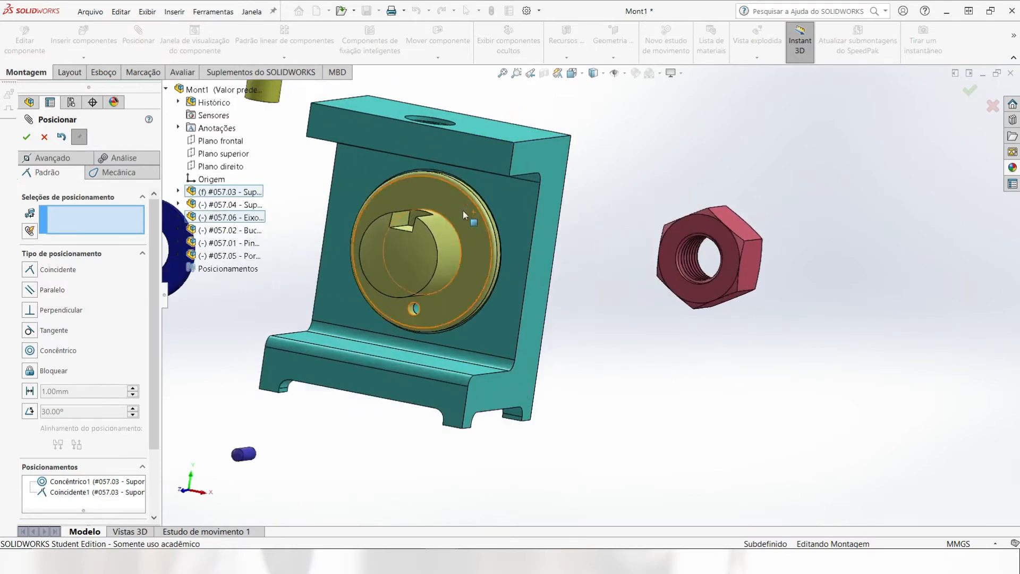
scroll(393, 229, down, 5)
click(375, 235)
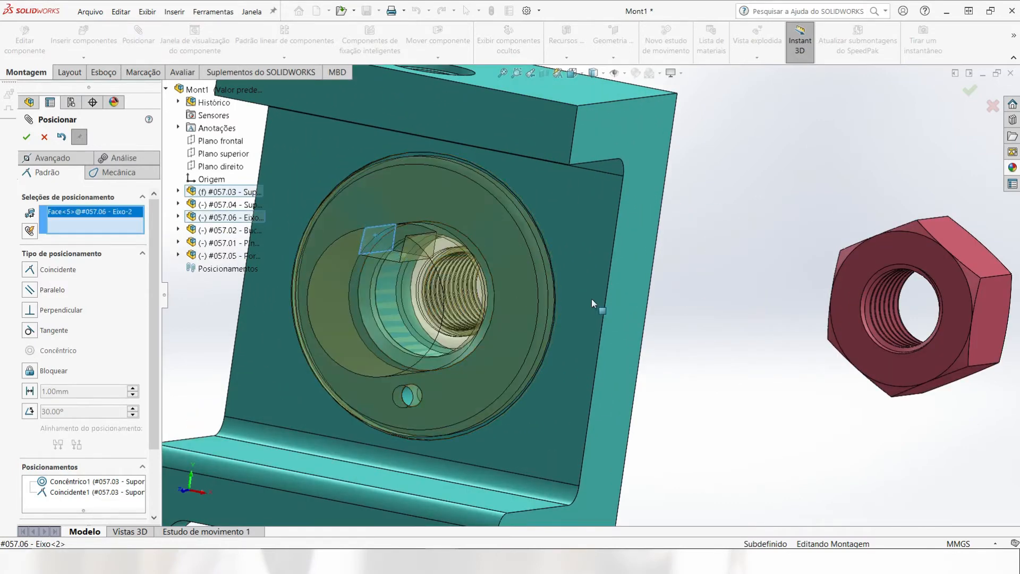
click(636, 278)
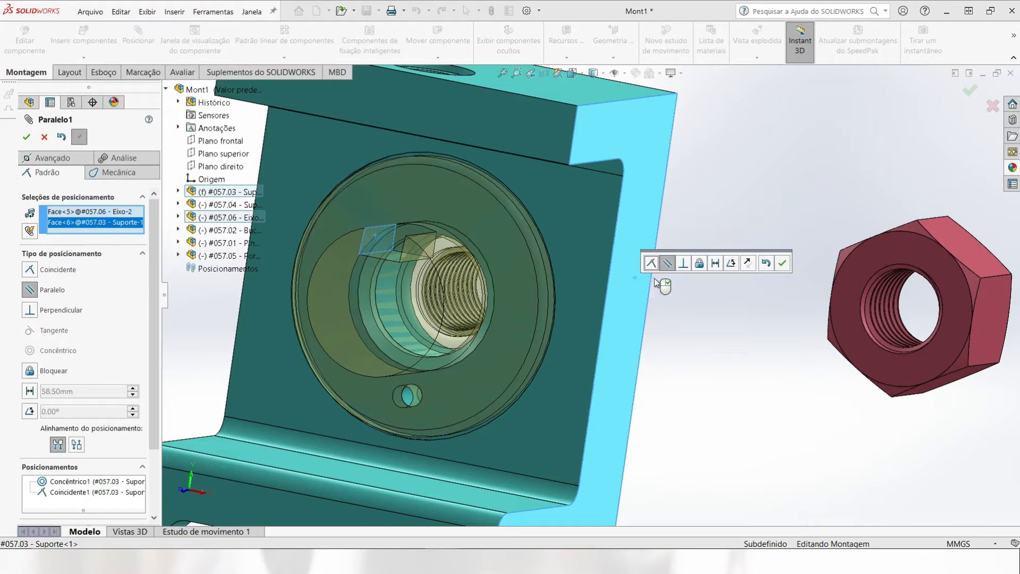
click(784, 268)
Add a concentric mate between the cylindrical pin's outer face and the main support's 6 mm hole behind the shaft flange
scroll(738, 308, up, 5)
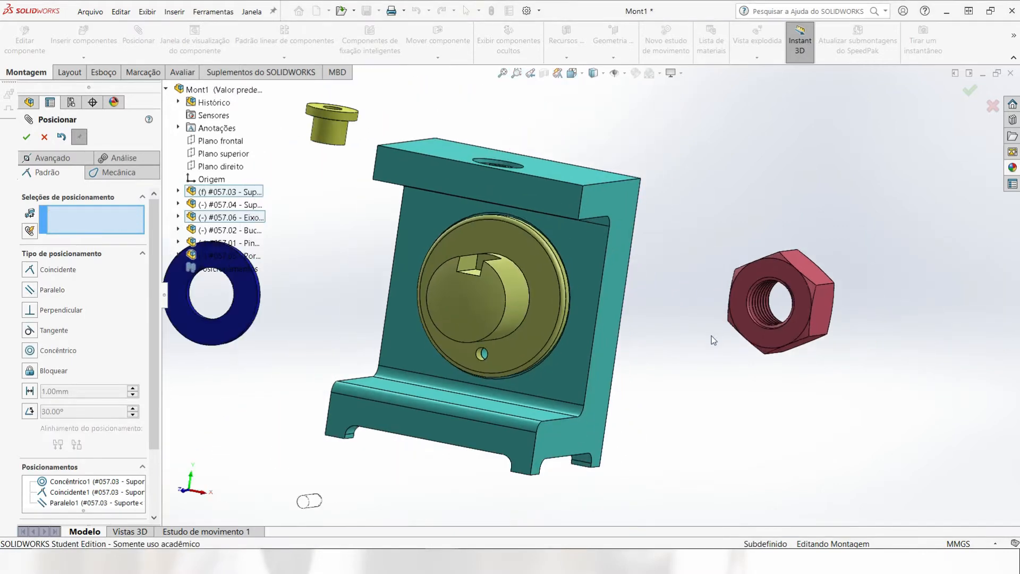
middle_drag(712, 336, 537, 401)
scroll(383, 458, down, 6)
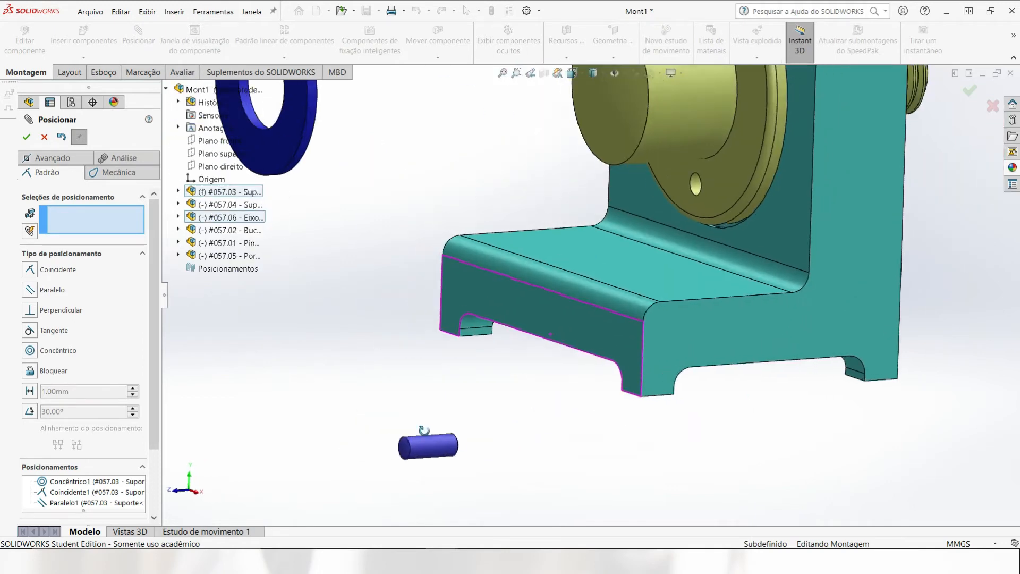
middle_drag(383, 459, 432, 435)
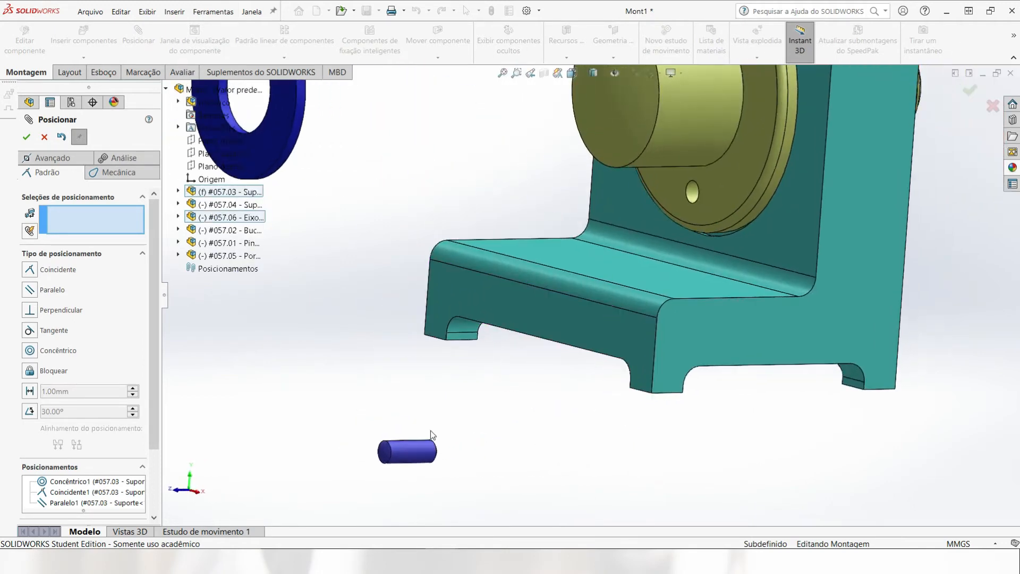
click(414, 454)
middle_drag(445, 406, 486, 417)
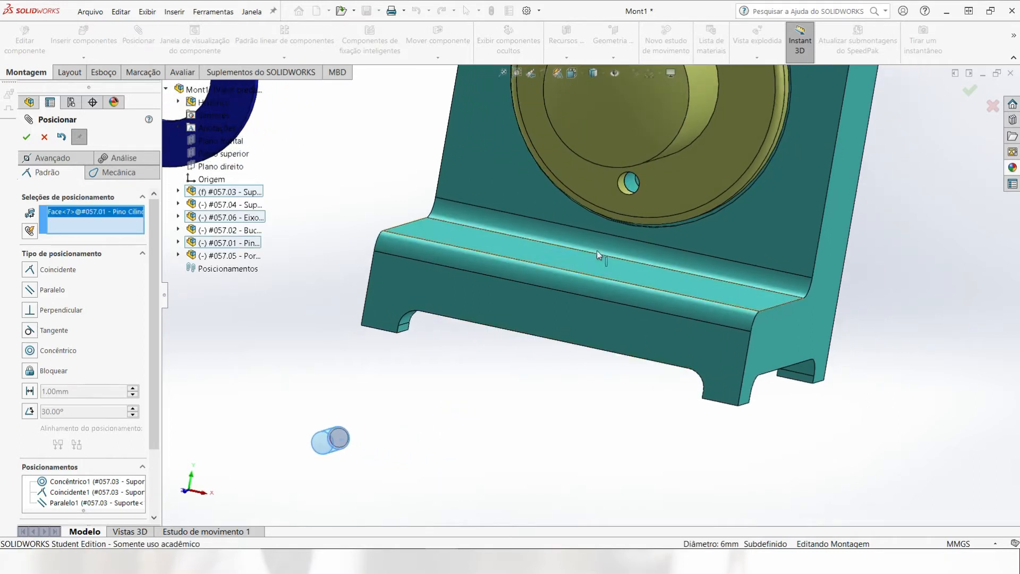
scroll(627, 228, down, 2)
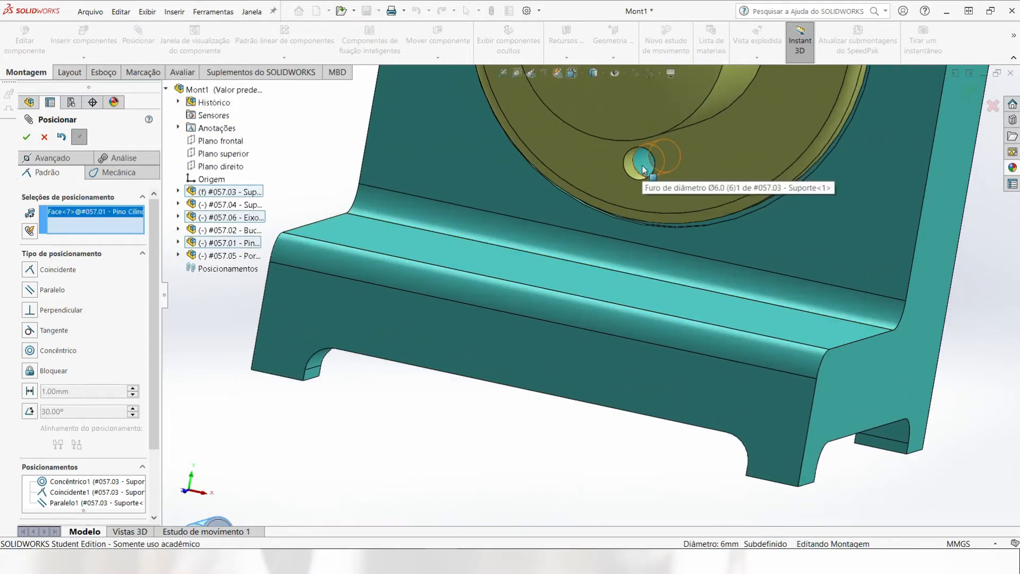
click(643, 169)
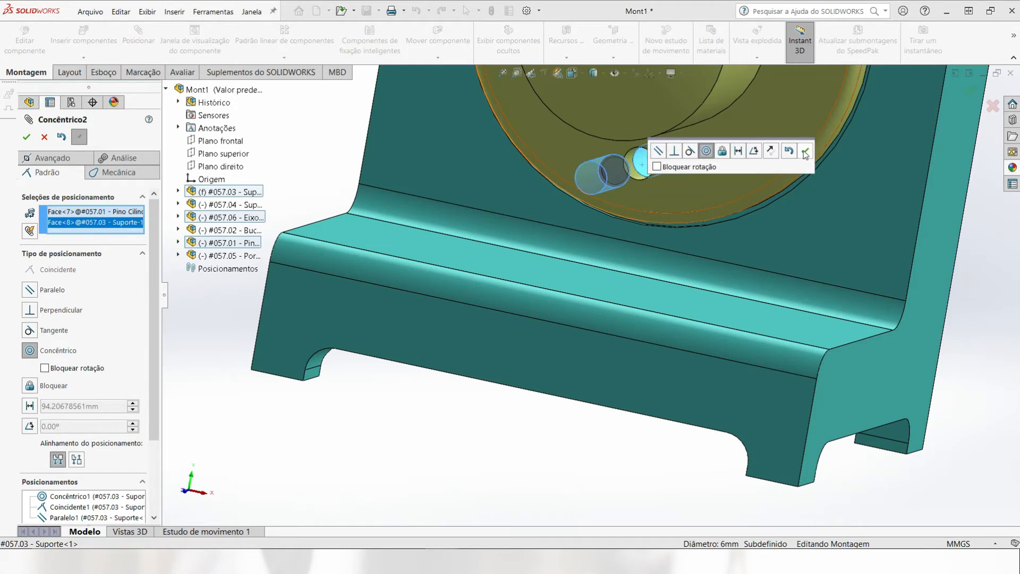
click(806, 153)
Add a coincident mate between the cylindrical pin's end face and the circular edge at the bottom of the main support's pin hole
middle_drag(645, 168, 661, 158)
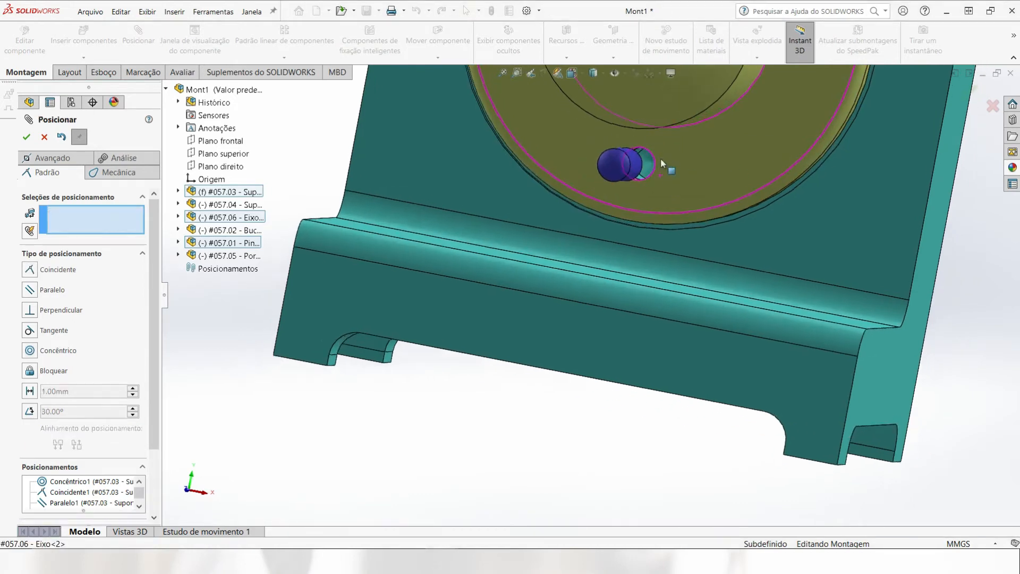
scroll(650, 162, down, 6)
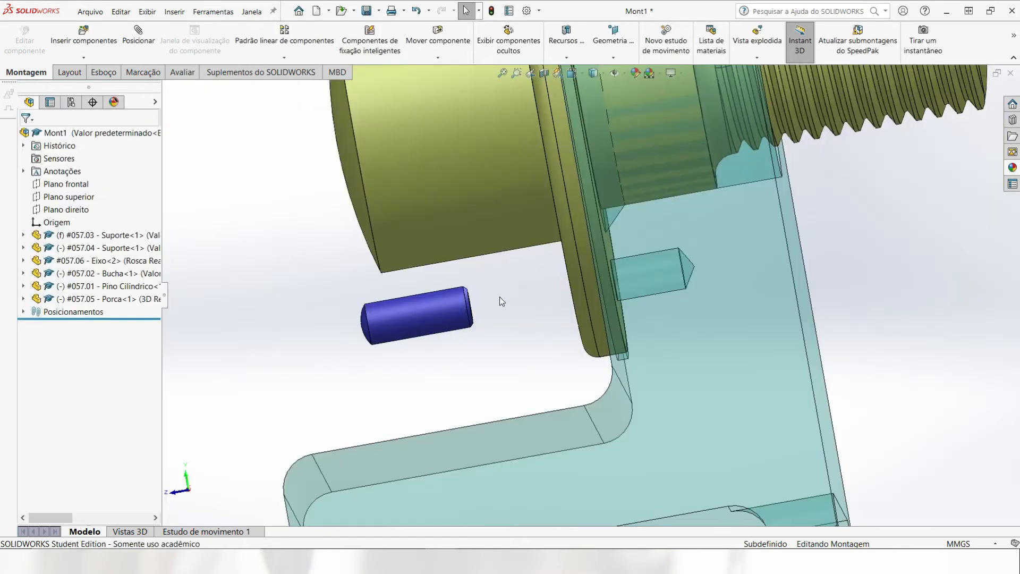
middle_drag(500, 298, 481, 333)
scroll(477, 304, down, 3)
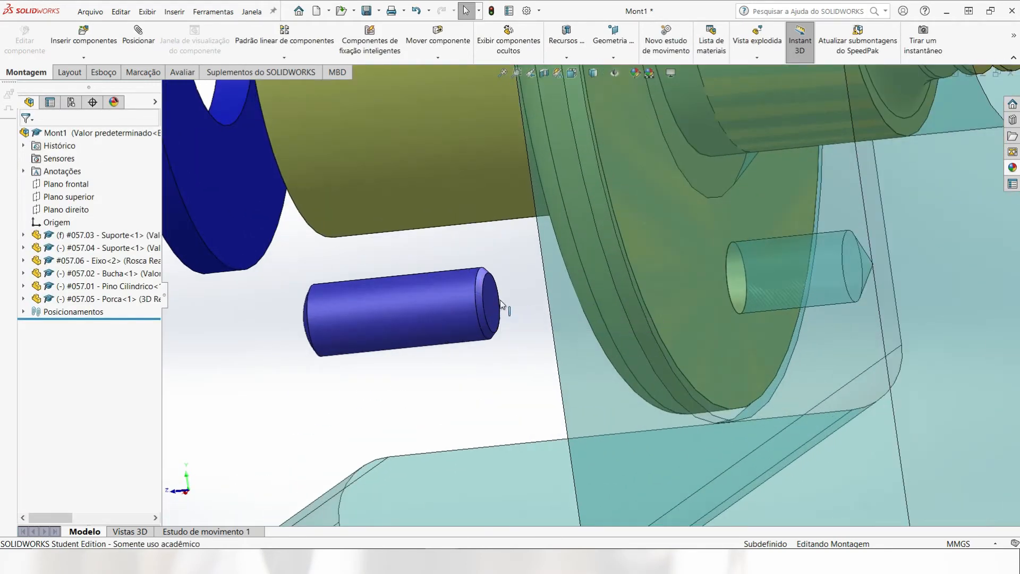
click(493, 304)
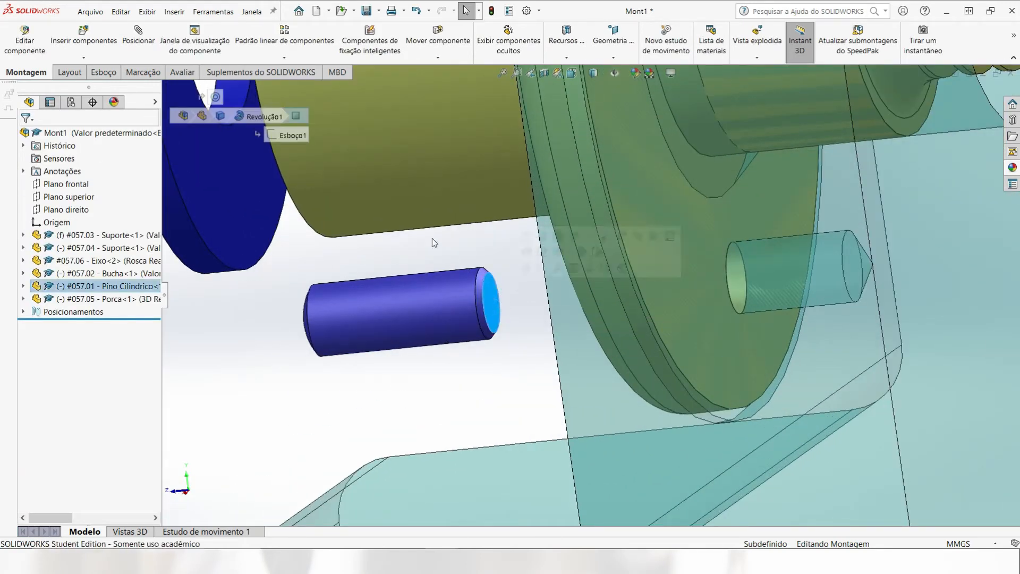
click(141, 42)
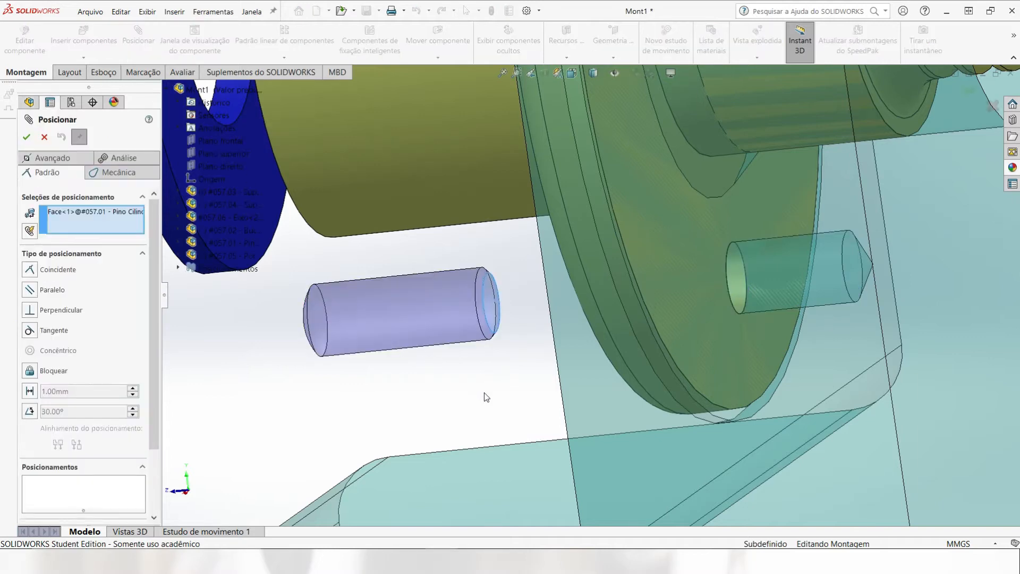
middle_drag(486, 397, 568, 353)
scroll(603, 323, down, 3)
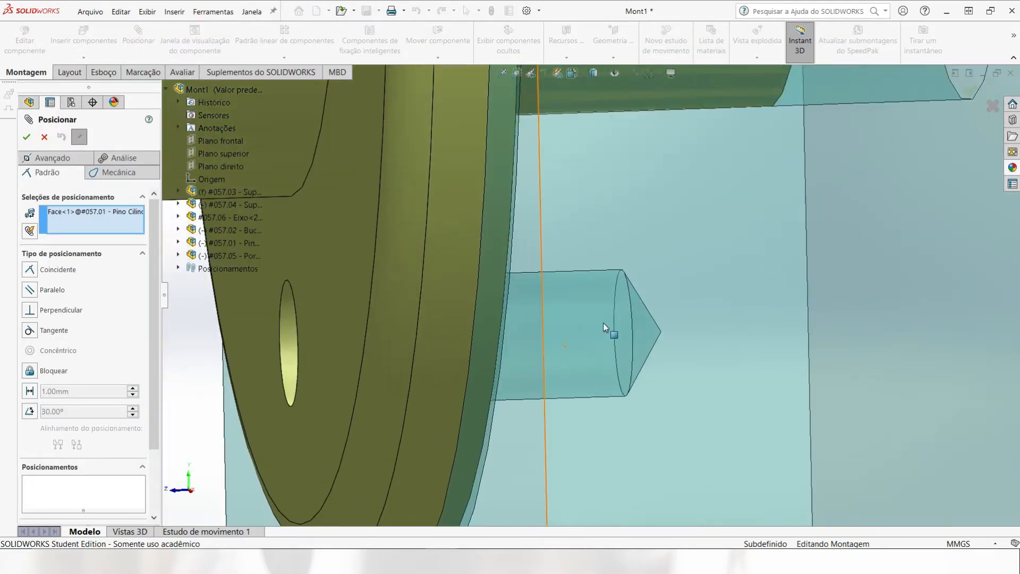
click(614, 312)
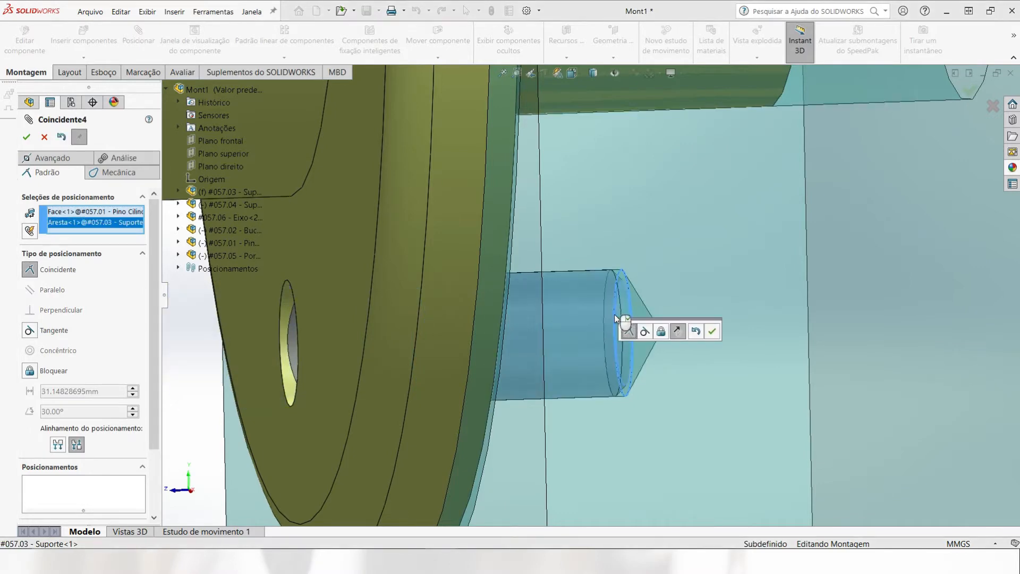
scroll(617, 321, up, 2)
click(712, 331)
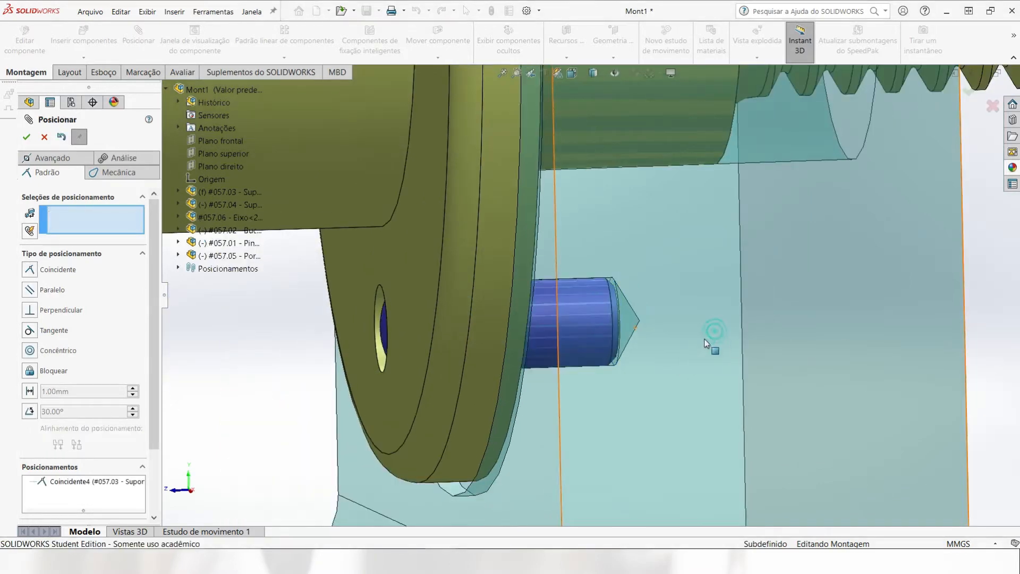
Add a concentric mate between the inner face of the #057.04 ring and the main support's 24 mm bore
middle_drag(712, 334, 629, 358)
scroll(629, 358, up, 8)
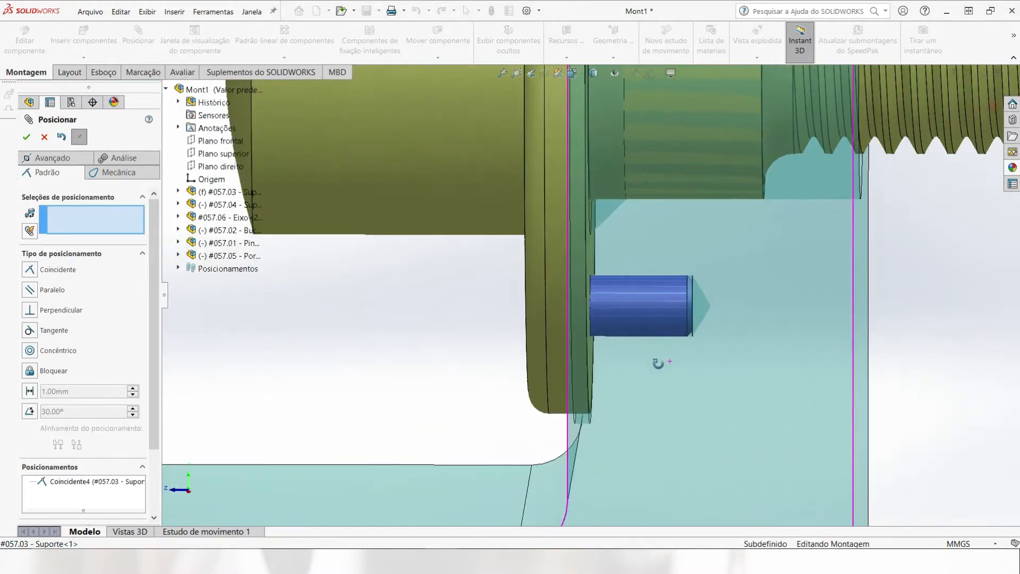
scroll(620, 285, up, 5)
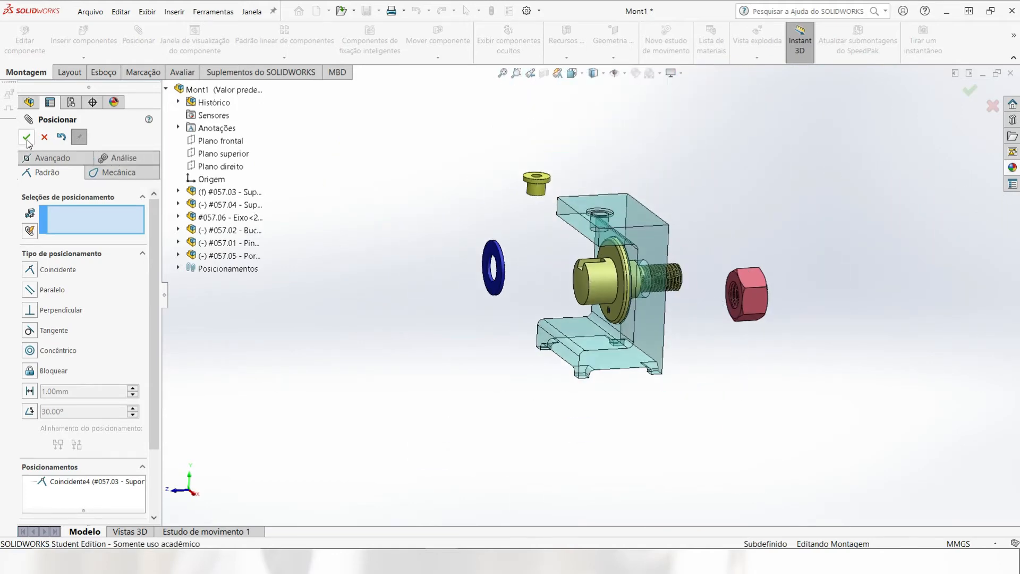
scroll(680, 258, down, 6)
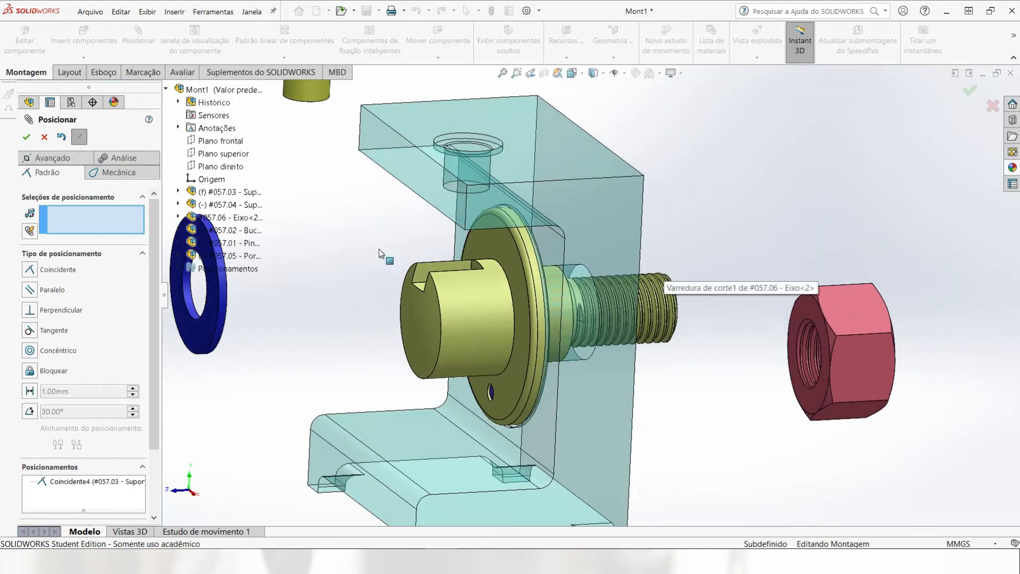
scroll(373, 308, down, 4)
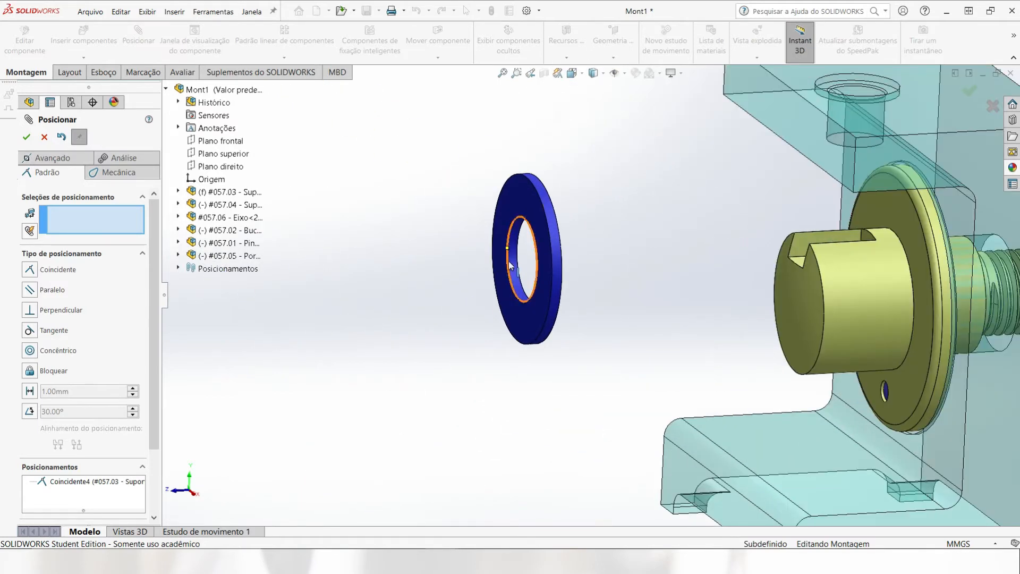
click(510, 266)
scroll(519, 313, up, 8)
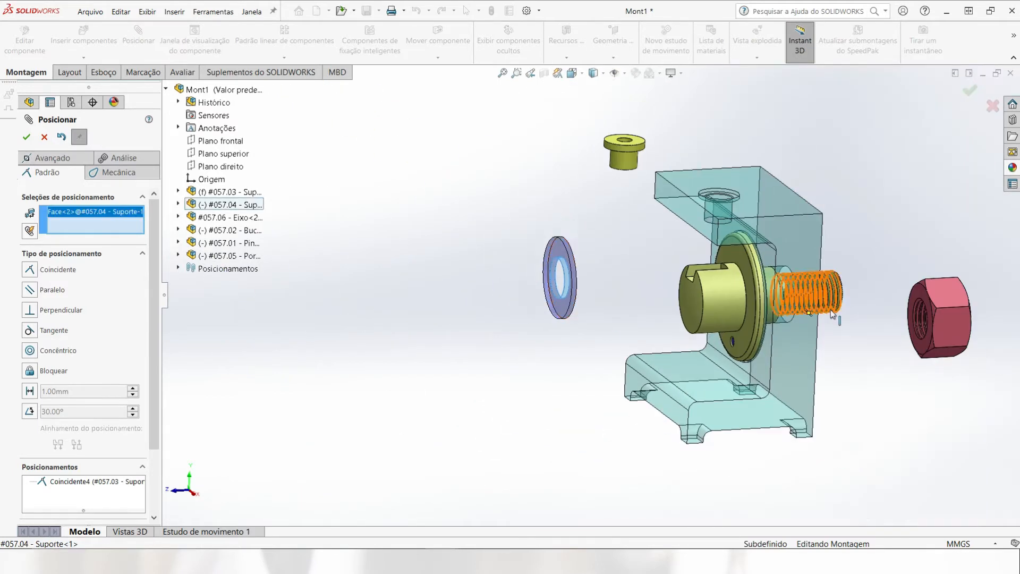
scroll(832, 313, up, 2)
middle_drag(831, 312, 752, 293)
scroll(733, 289, down, 6)
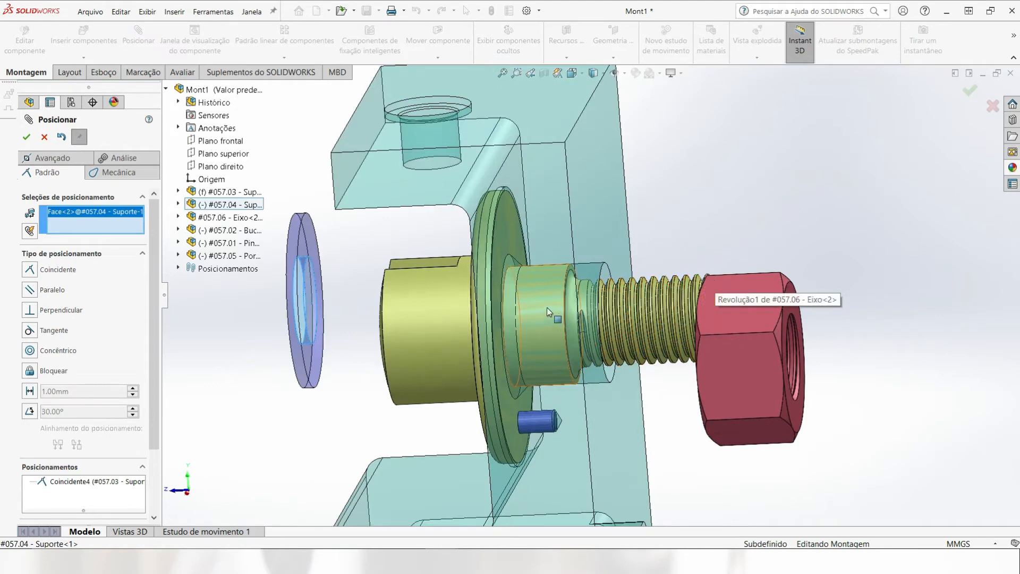
click(607, 274)
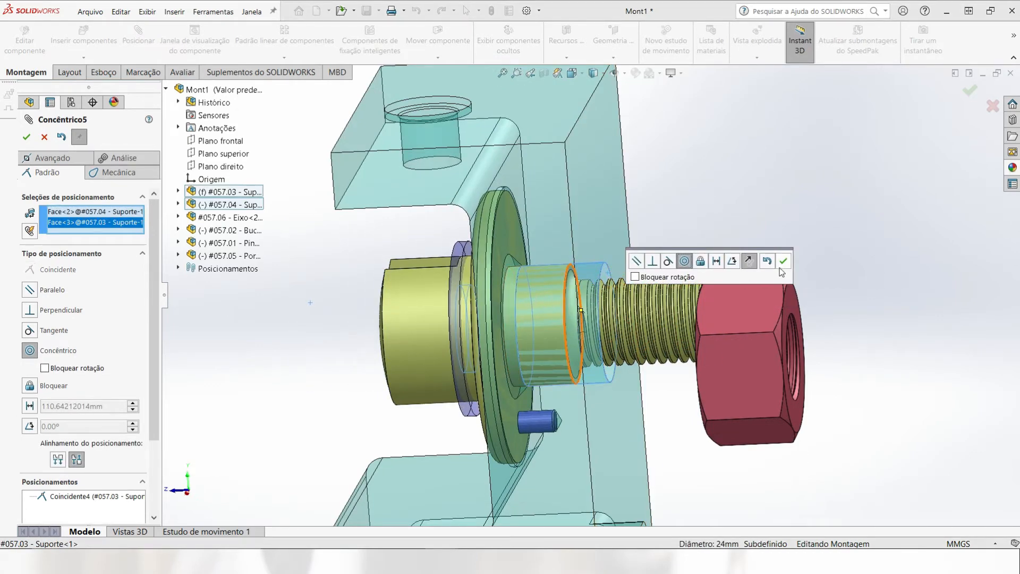
click(783, 261)
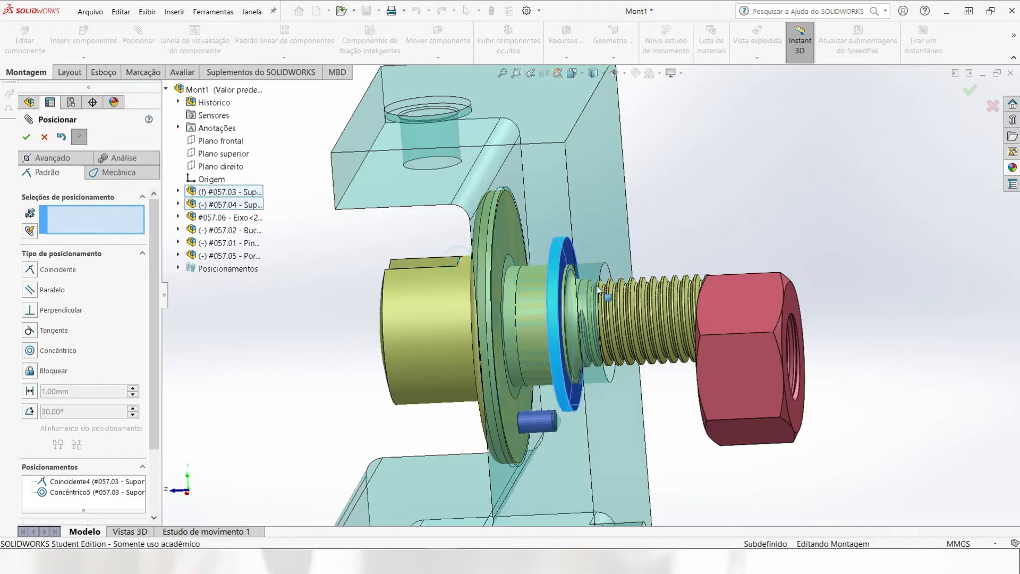
Slide the ring toward the shaft's threaded end and mate its inward flat face coincident with the main support's outer back face
drag(599, 290, 715, 289)
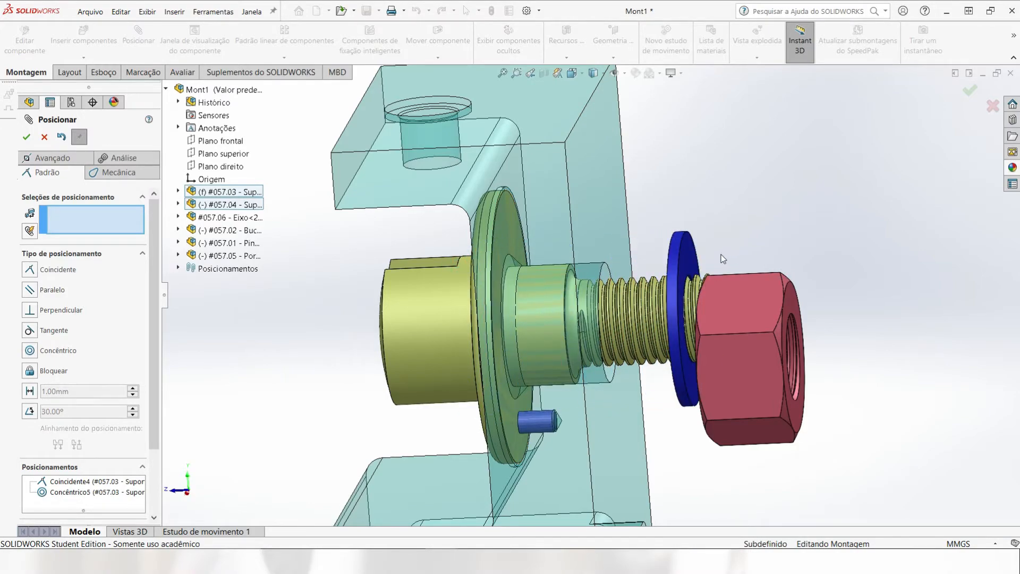
middle_drag(722, 259, 666, 287)
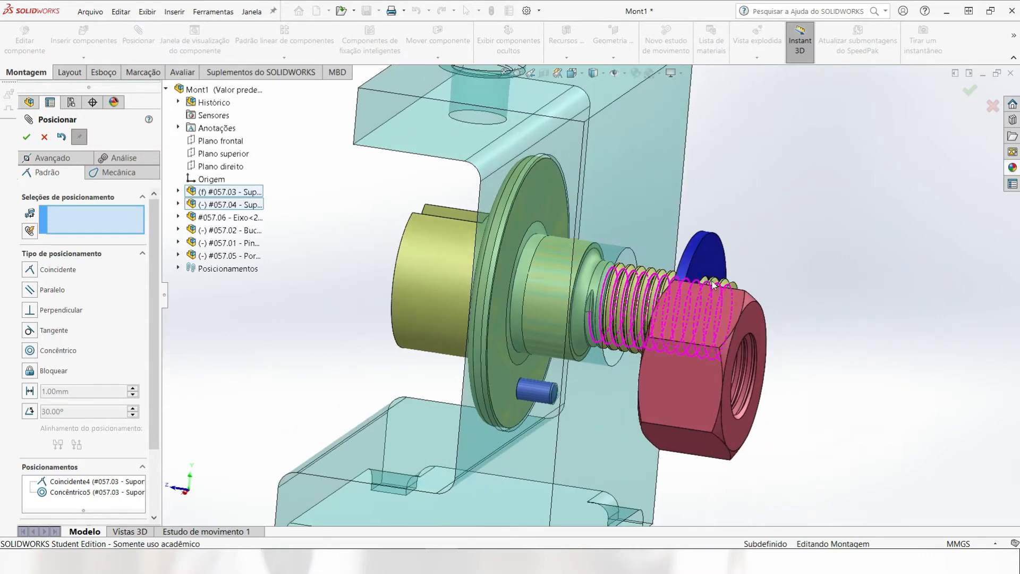
click(668, 247)
middle_drag(670, 246, 703, 244)
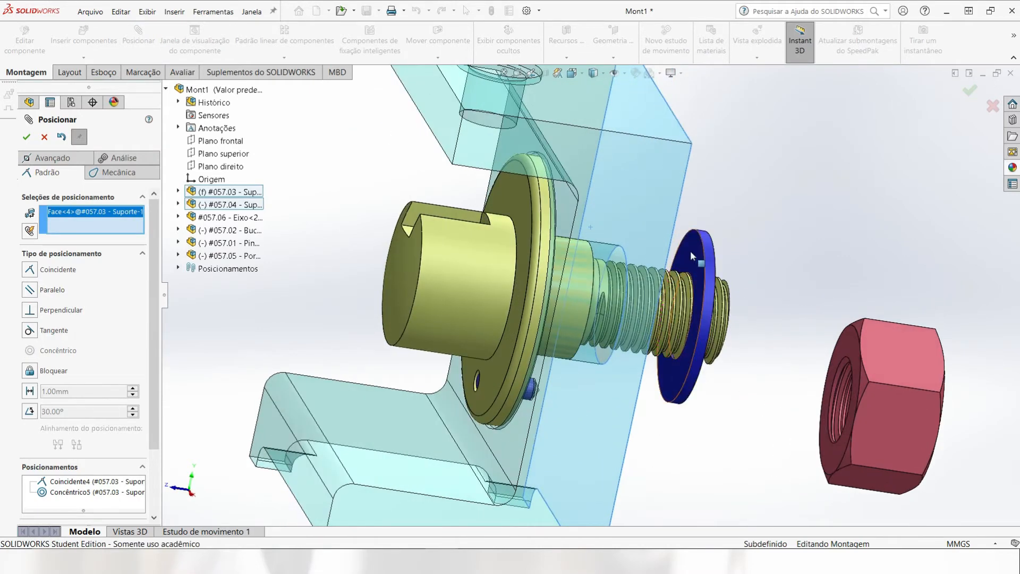
click(690, 250)
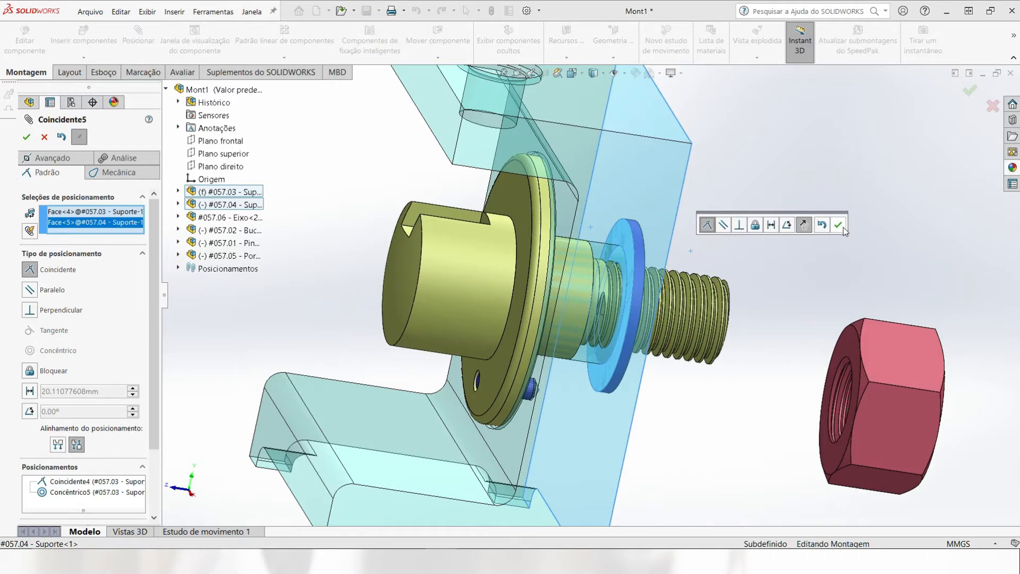
click(841, 225)
click(658, 167)
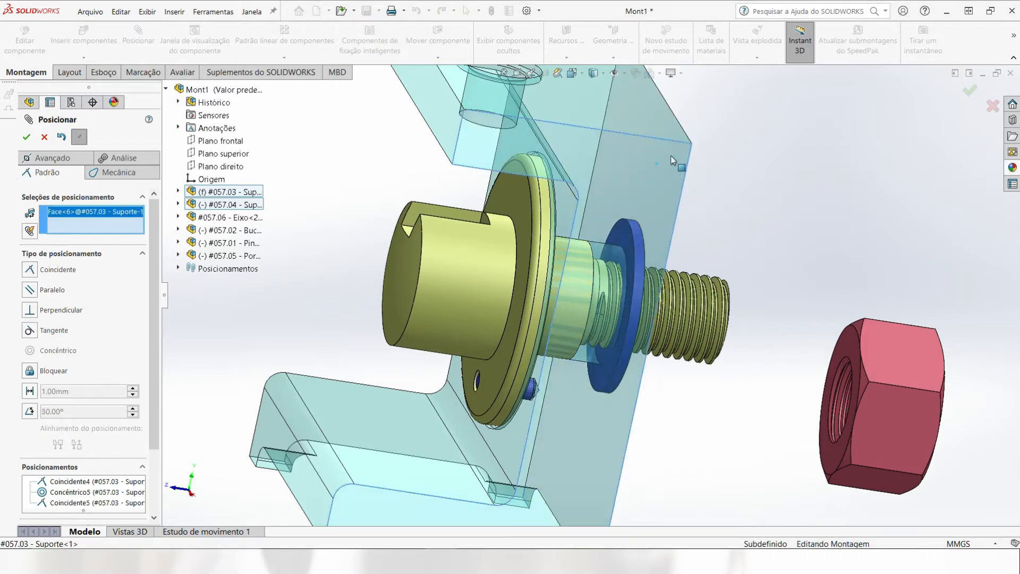
right_click(670, 157)
key(Escape)
click(667, 179)
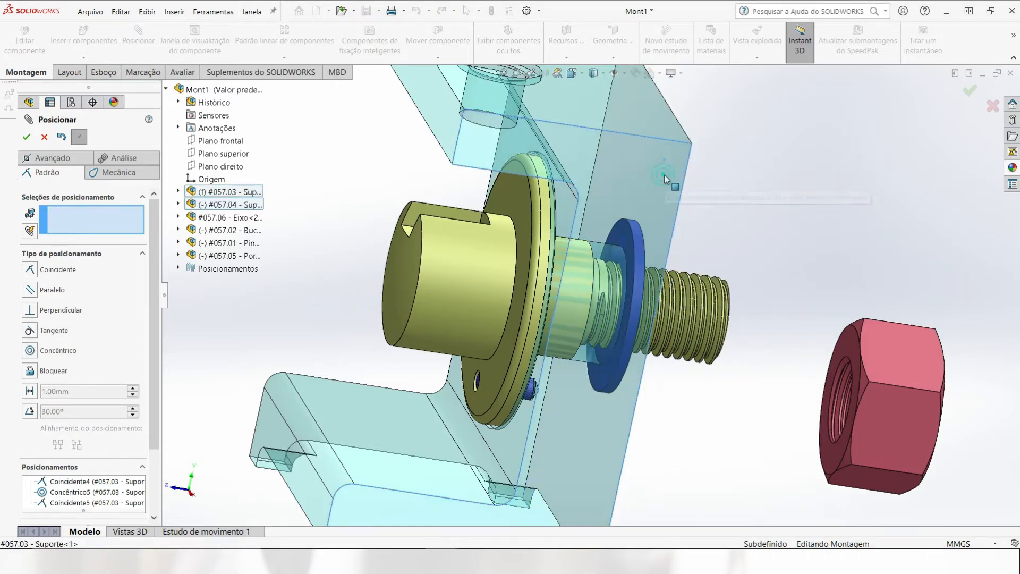
Add a coincident mate between the end face of the #057.05 - Porca nut and the ring's outward flat face
click(846, 347)
middle_drag(773, 280, 717, 267)
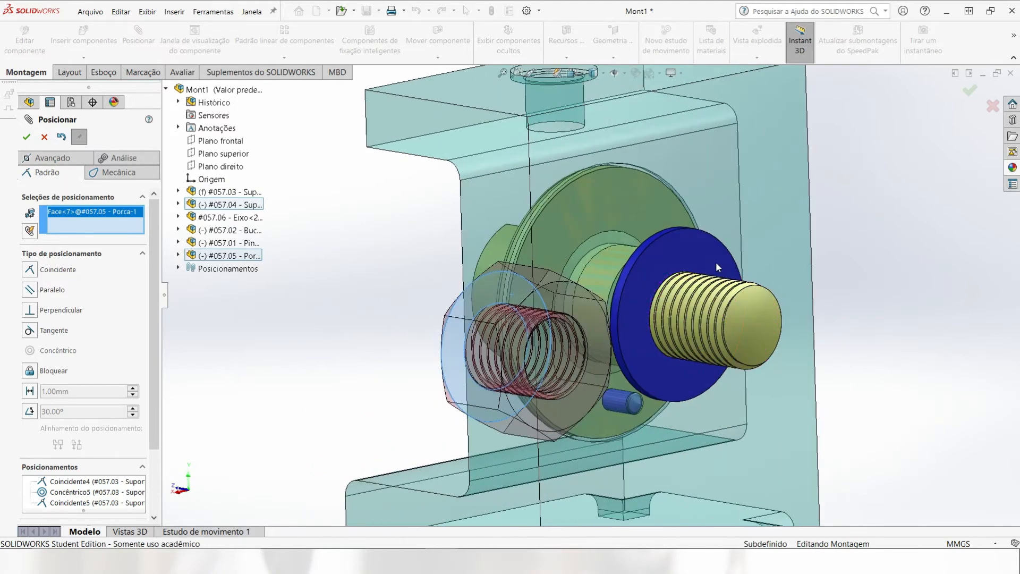
click(678, 256)
click(825, 243)
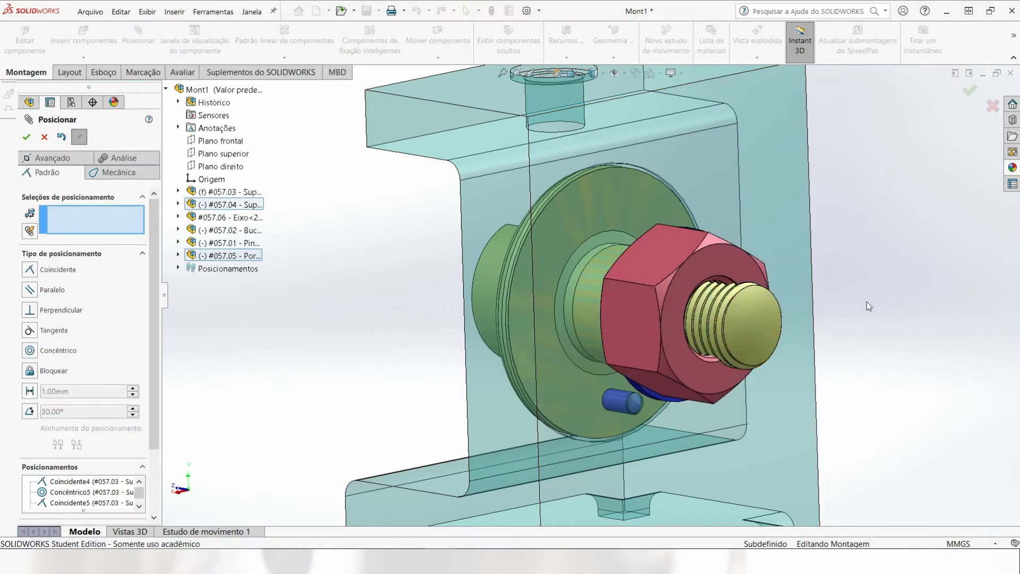
Move the nut clear of the shaft and add a concentric mate between its threaded bore and the shaft's smooth cylindrical shoulder
middle_drag(865, 302, 982, 332)
scroll(755, 259, up, 3)
scroll(754, 259, down, 3)
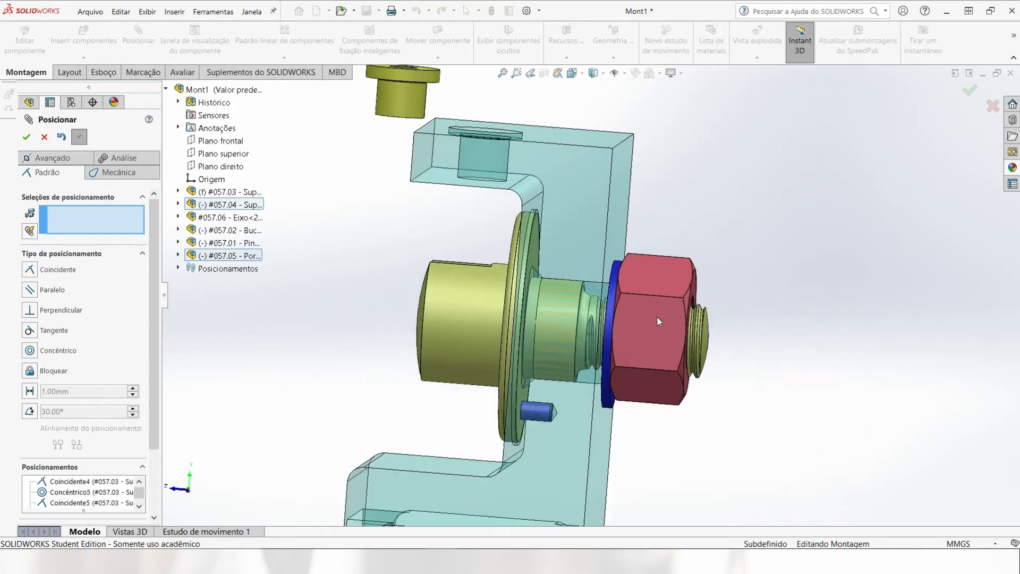
drag(657, 319, 892, 345)
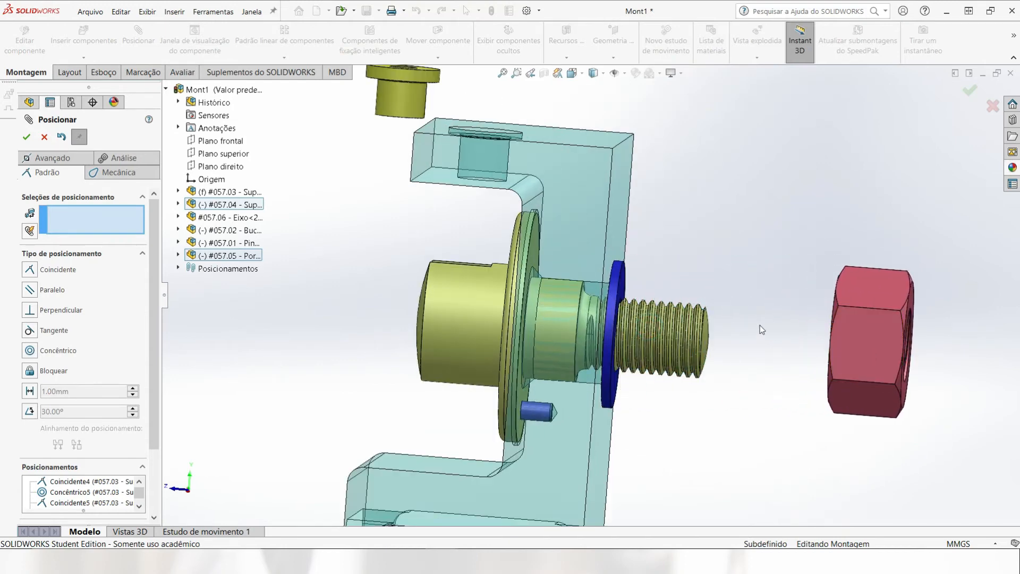
scroll(644, 312, down, 3)
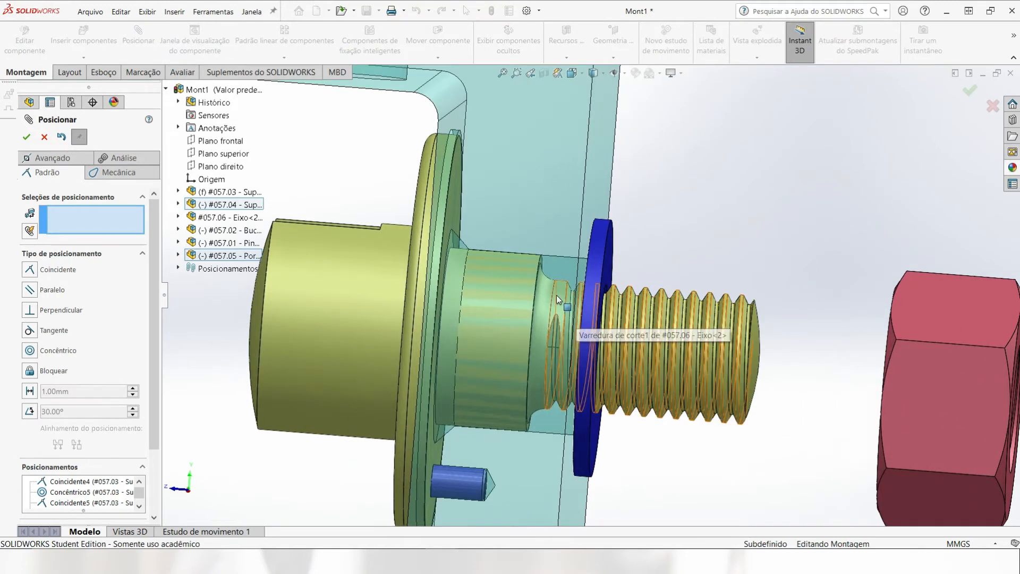
click(511, 277)
scroll(666, 320, up, 4)
mouse_move(707, 313)
middle_down()
mouse_move(729, 316)
mouse_move(704, 321)
middle_up()
scroll(709, 313, up, 2)
scroll(693, 243, down, 3)
middle_drag(697, 240, 655, 219)
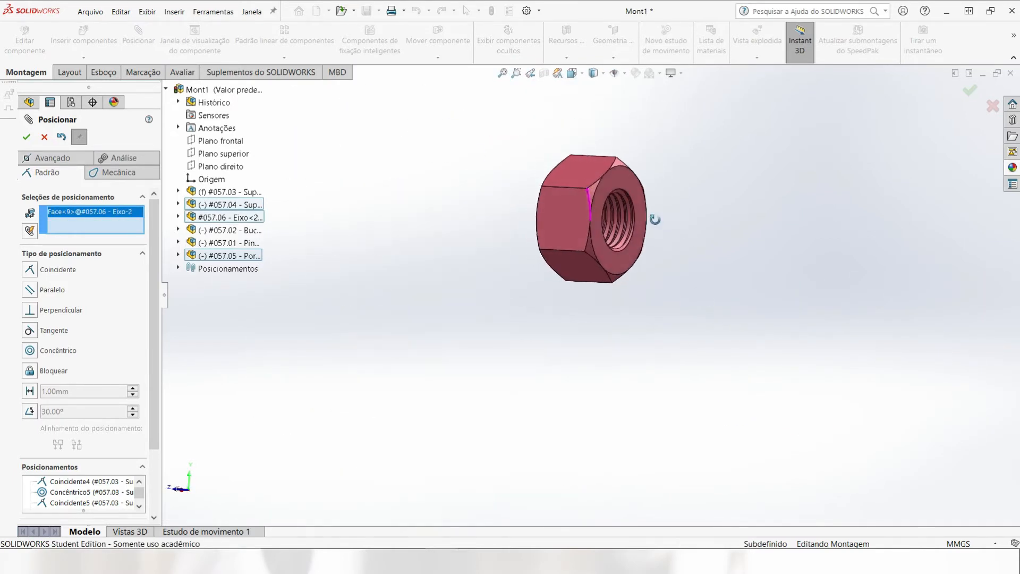
scroll(655, 202, down, 8)
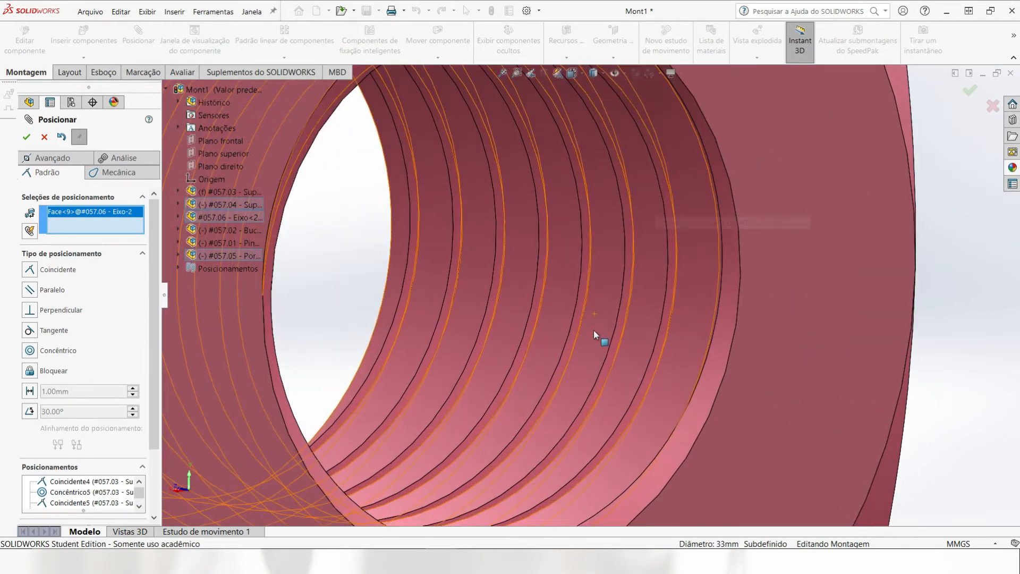
click(579, 317)
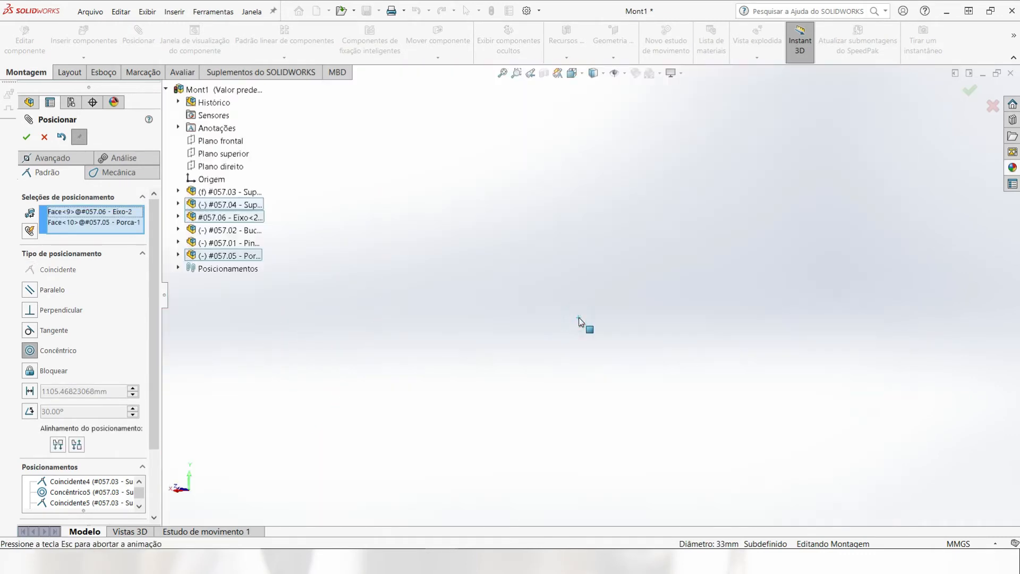
scroll(712, 423, up, 8)
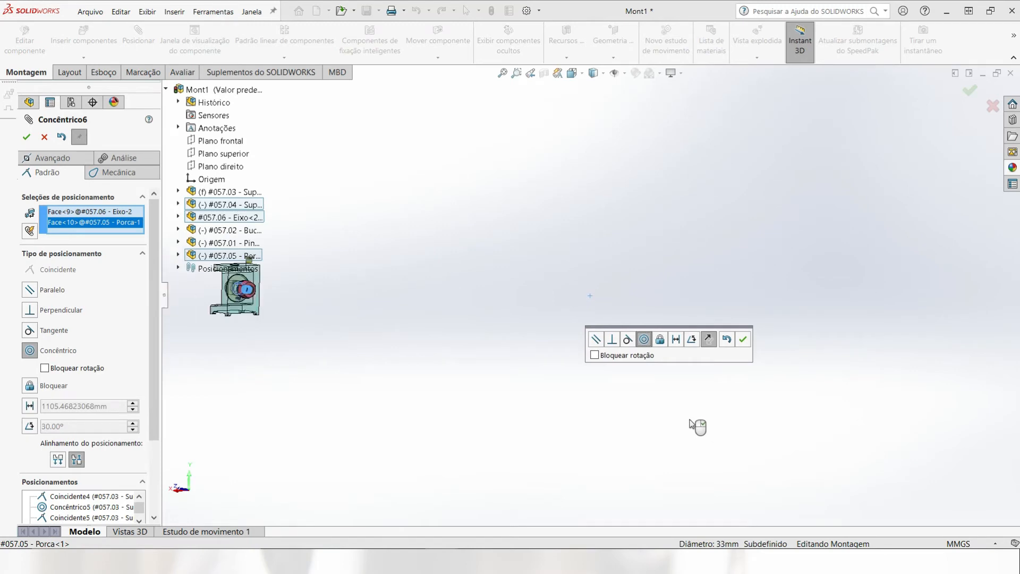
scroll(496, 286, down, 9)
middle_drag(563, 287, 715, 276)
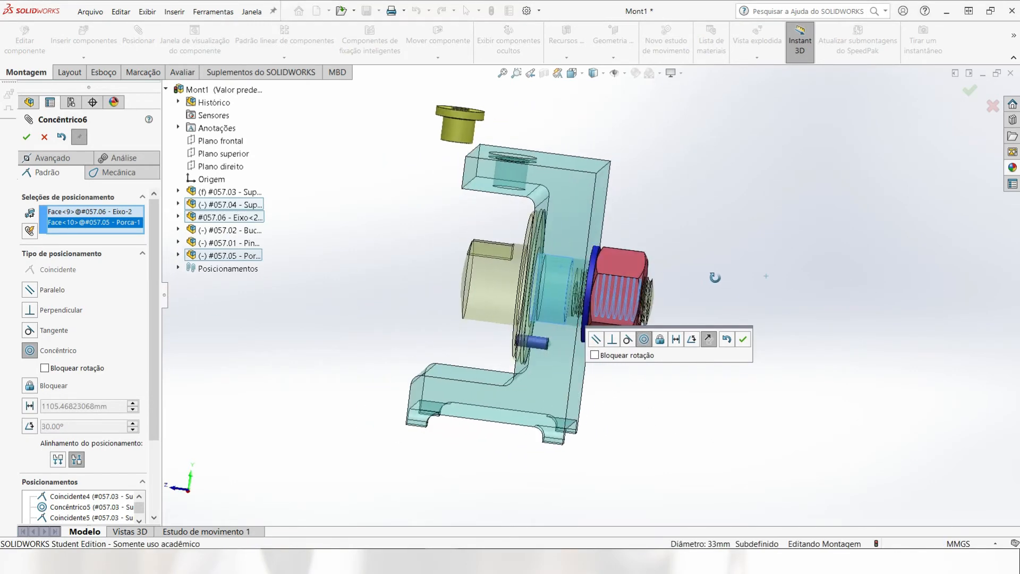
click(743, 338)
Add a parallel mate between one of the nut's flat hexagonal side faces and the main support's side face
scroll(728, 288, down, 3)
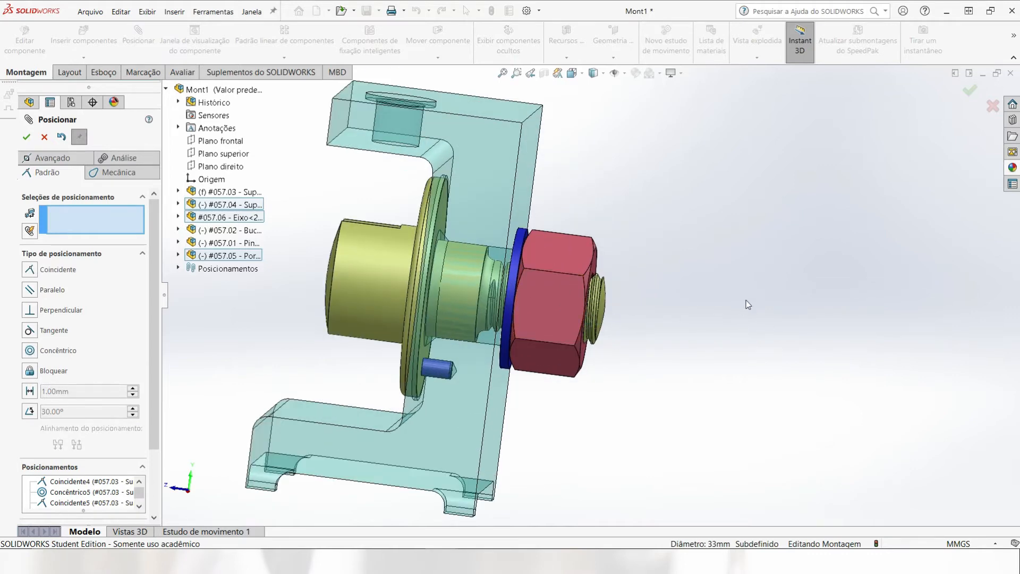
mouse_move(746, 301)
middle_down()
mouse_move(687, 307)
mouse_move(636, 276)
mouse_move(640, 287)
mouse_move(653, 282)
mouse_move(626, 287)
mouse_move(731, 298)
mouse_move(751, 312)
mouse_move(735, 307)
middle_up()
click(556, 315)
middle_drag(556, 314, 614, 186)
click(614, 186)
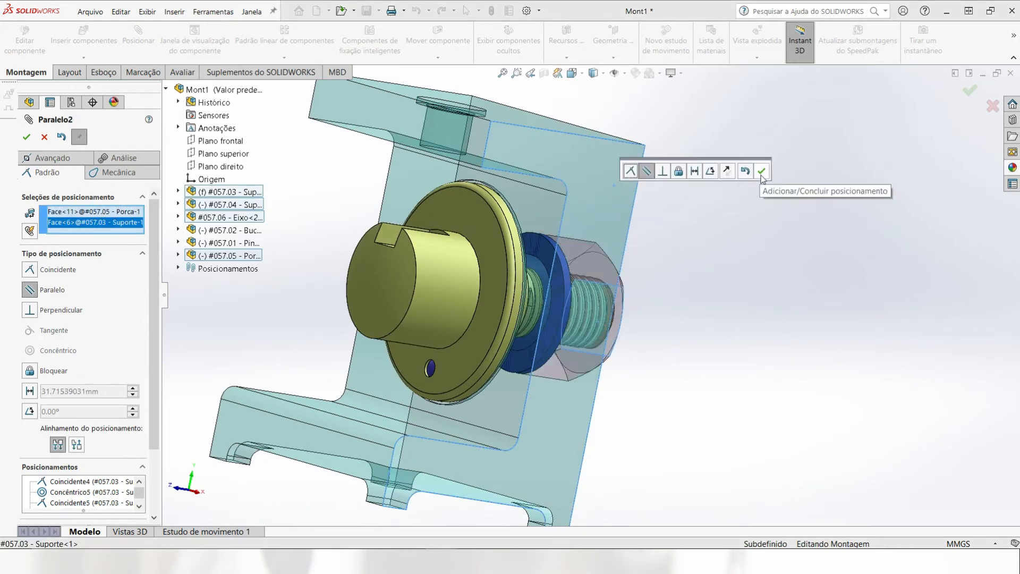
click(761, 171)
middle_drag(741, 300, 573, 196)
scroll(480, 223, down, 3)
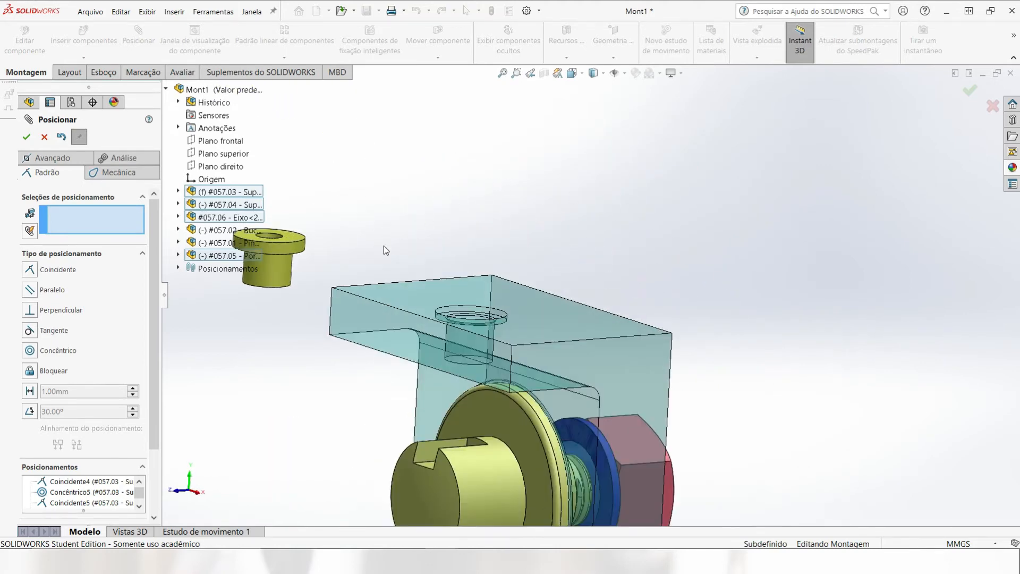
Add a concentric mate between the #057.02 - Bucha bushing's outer cylindrical face and the hole in the main support's upper arm
click(280, 285)
middle_drag(457, 286, 382, 354)
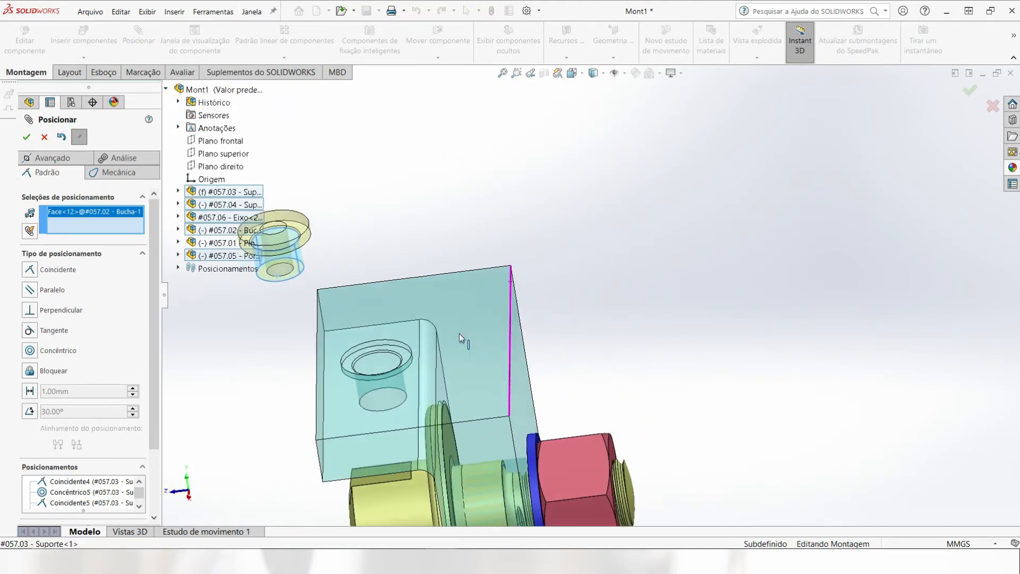
click(371, 366)
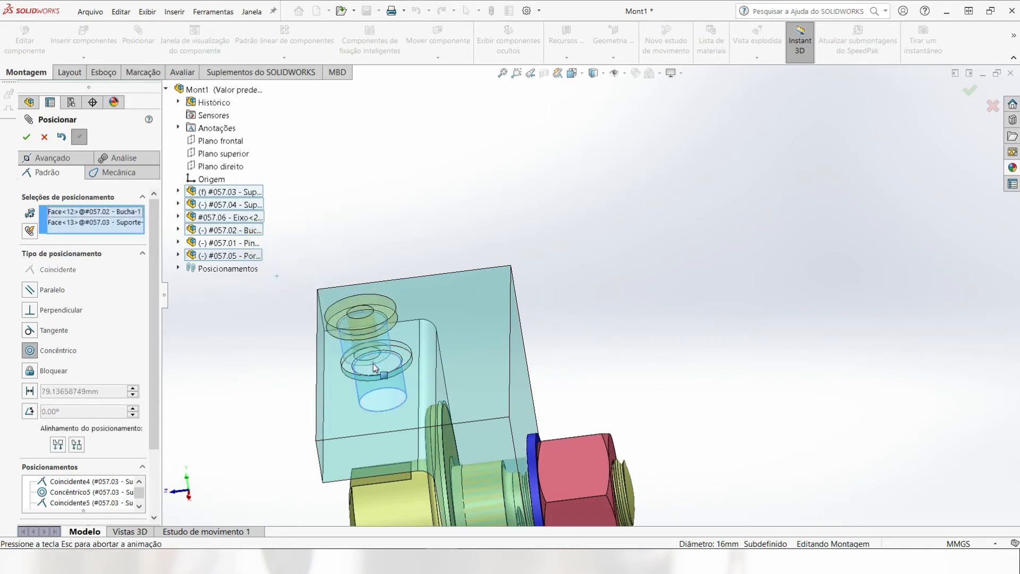
click(358, 382)
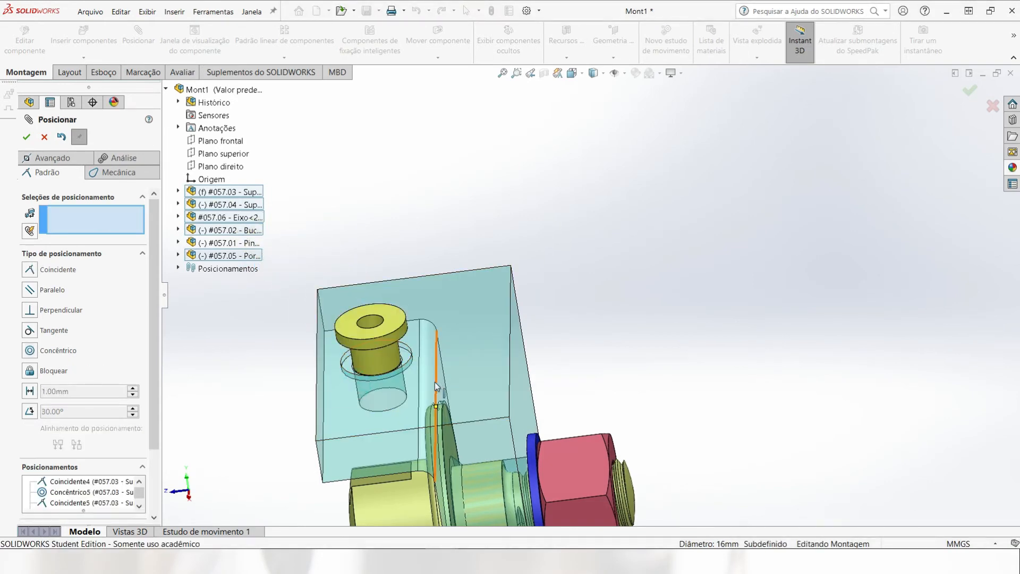
Mate the underside of the bushing's flange coincident with the recessed seat around the support's upper hole, and finish mating
middle_drag(372, 367, 415, 294)
scroll(414, 295, down, 5)
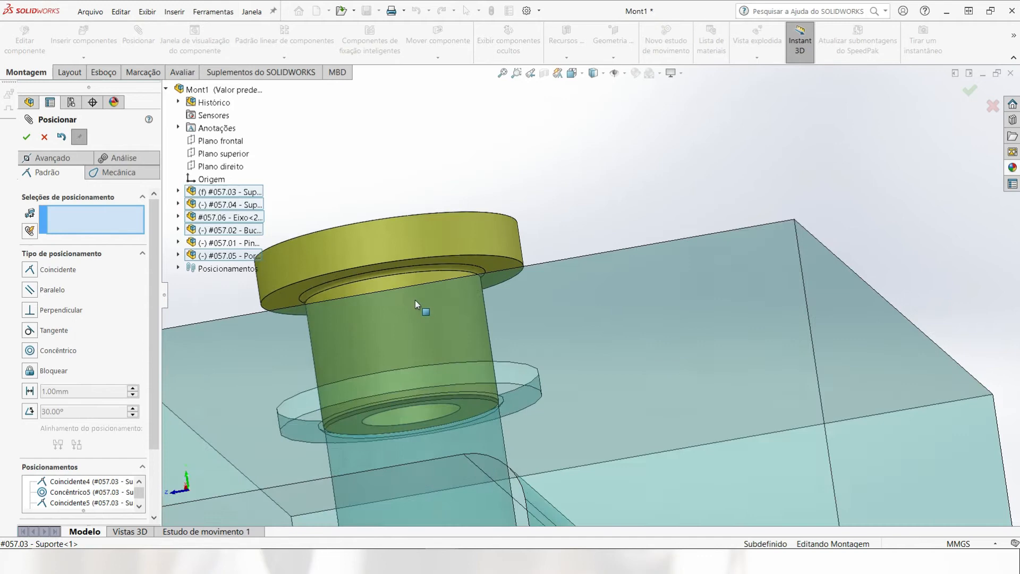
click(505, 267)
middle_drag(535, 296, 395, 220)
scroll(539, 263, down, 4)
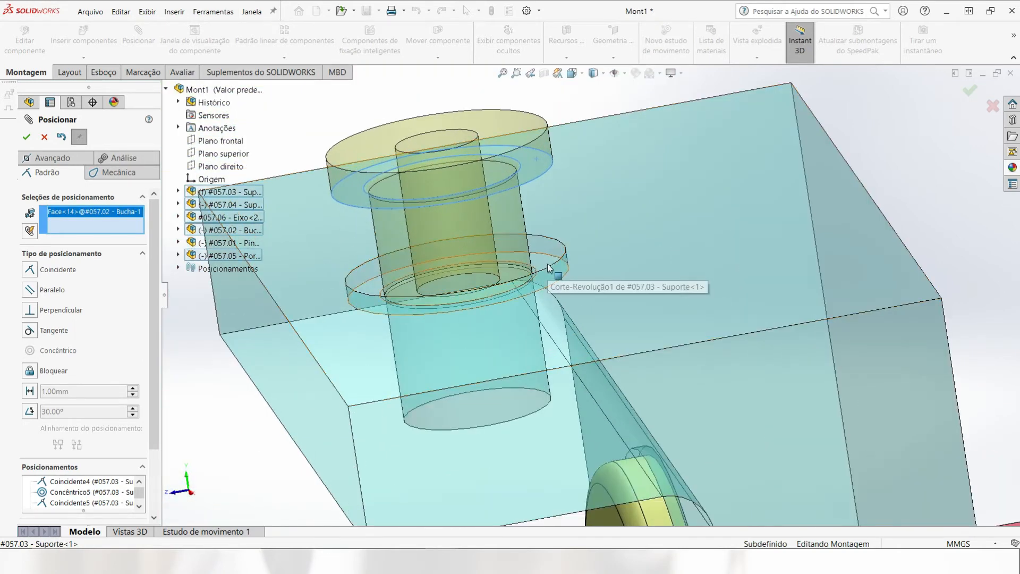
click(548, 264)
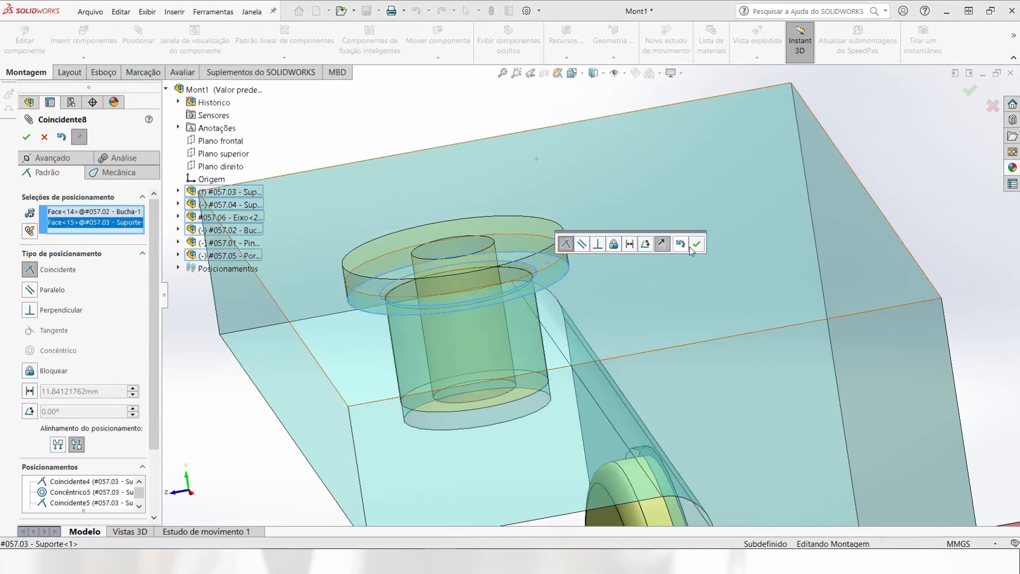
click(698, 249)
scroll(667, 323, up, 4)
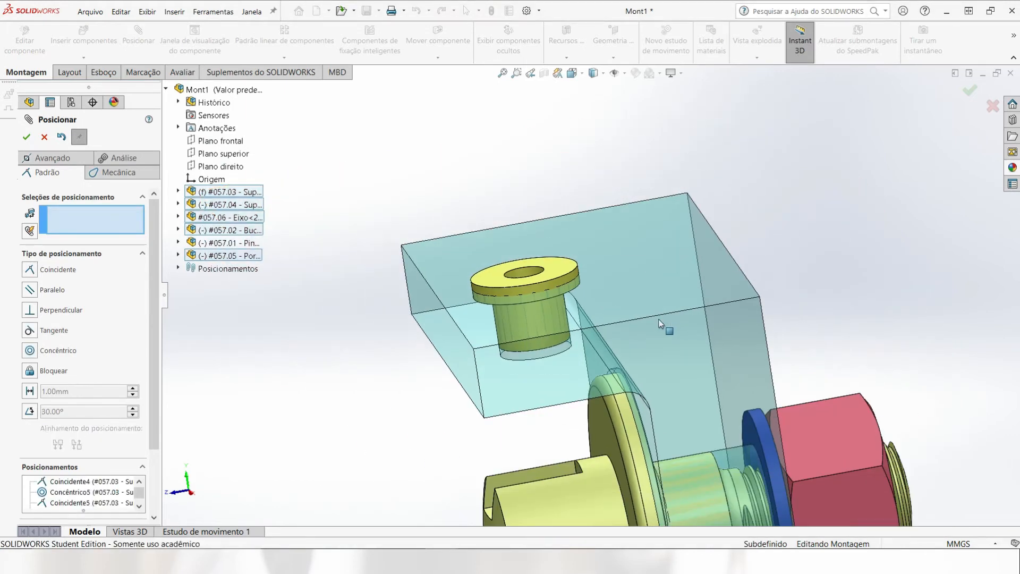
middle_drag(667, 323, 654, 288)
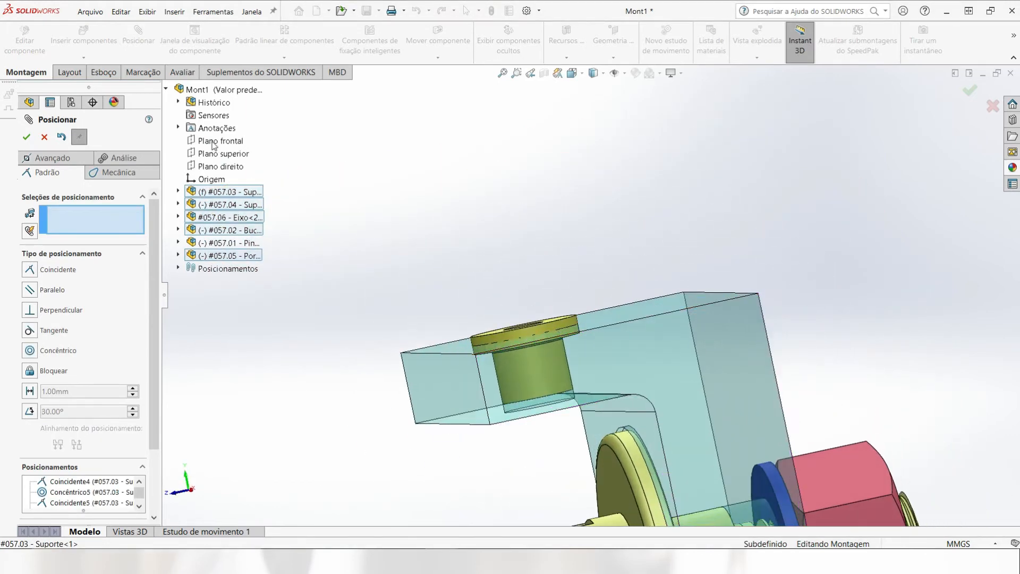
click(27, 137)
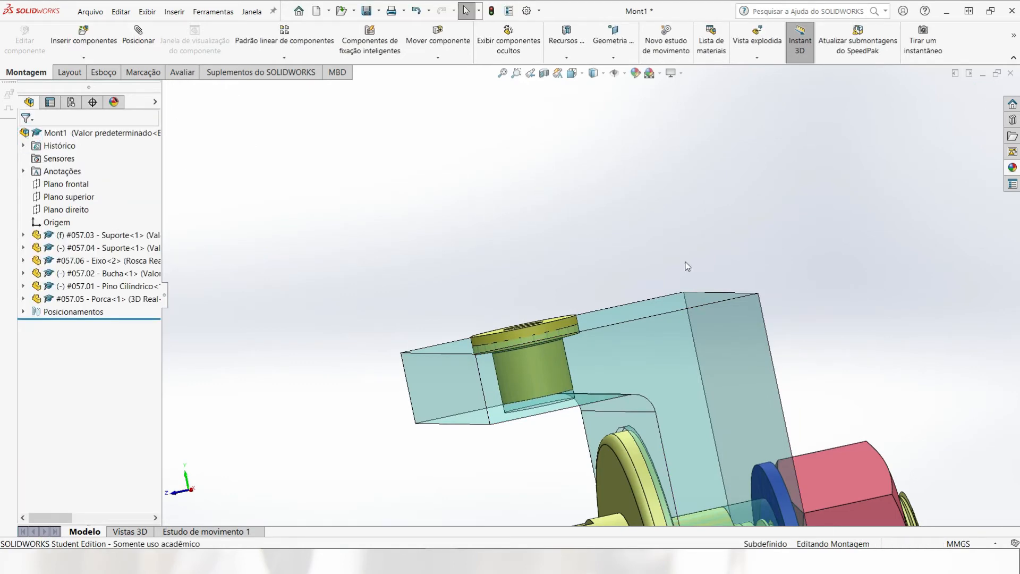
Turn off the transparency of the #057.03 - Suporte main support so that it is displayed as an opaque part
scroll(576, 282, down, 4)
scroll(484, 290, up, 8)
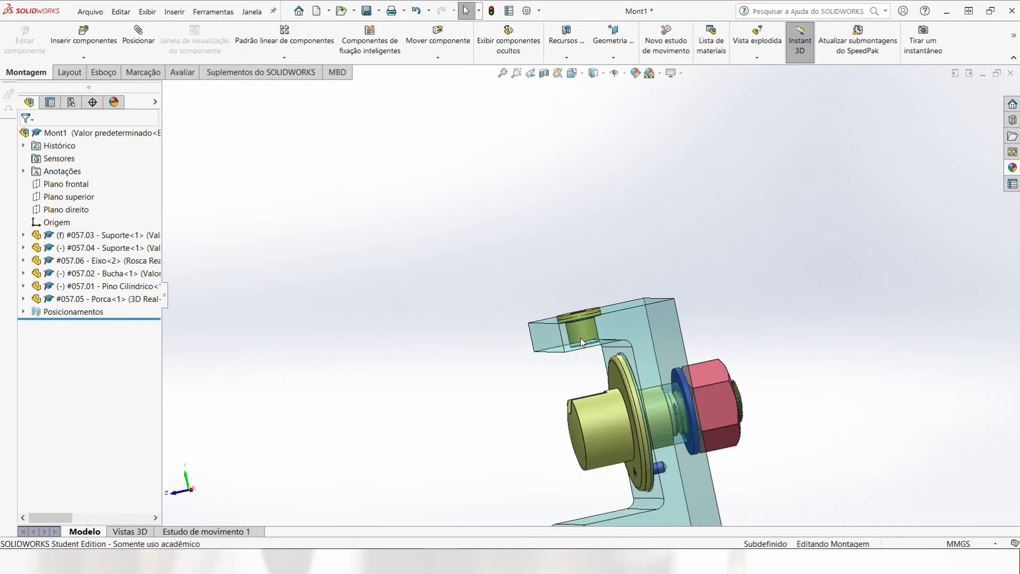
key(ctrl+7)
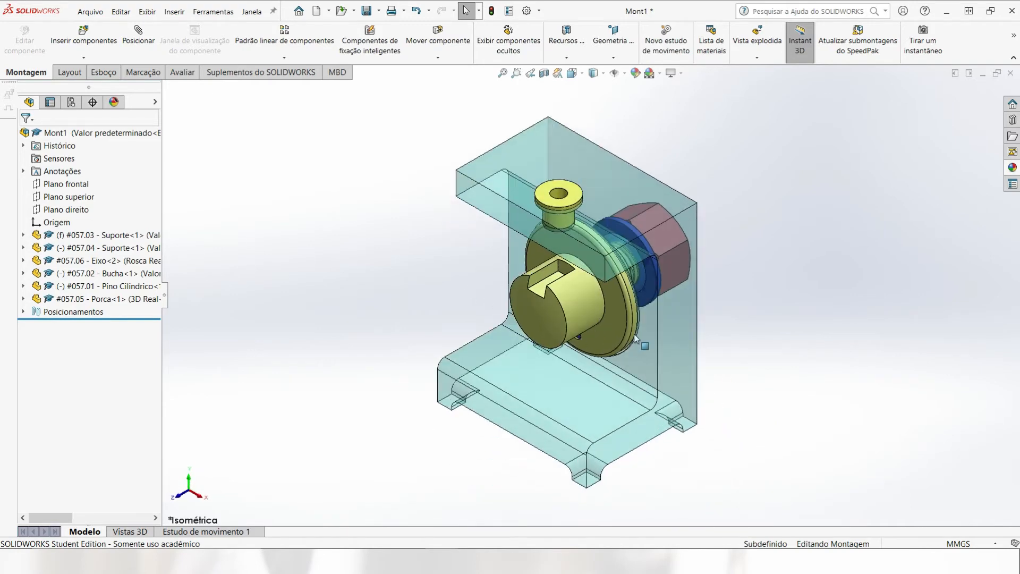
click(680, 365)
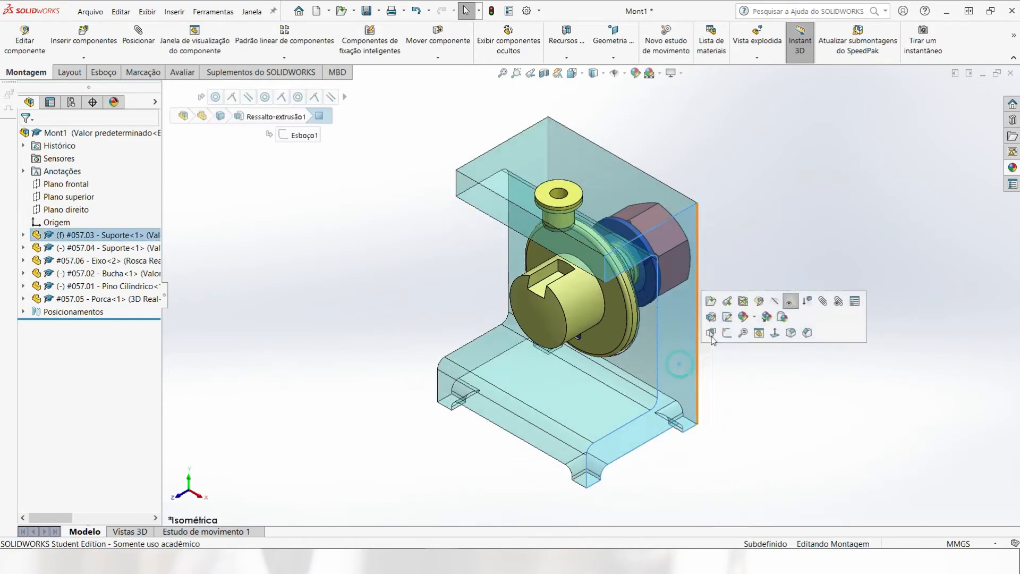
click(790, 308)
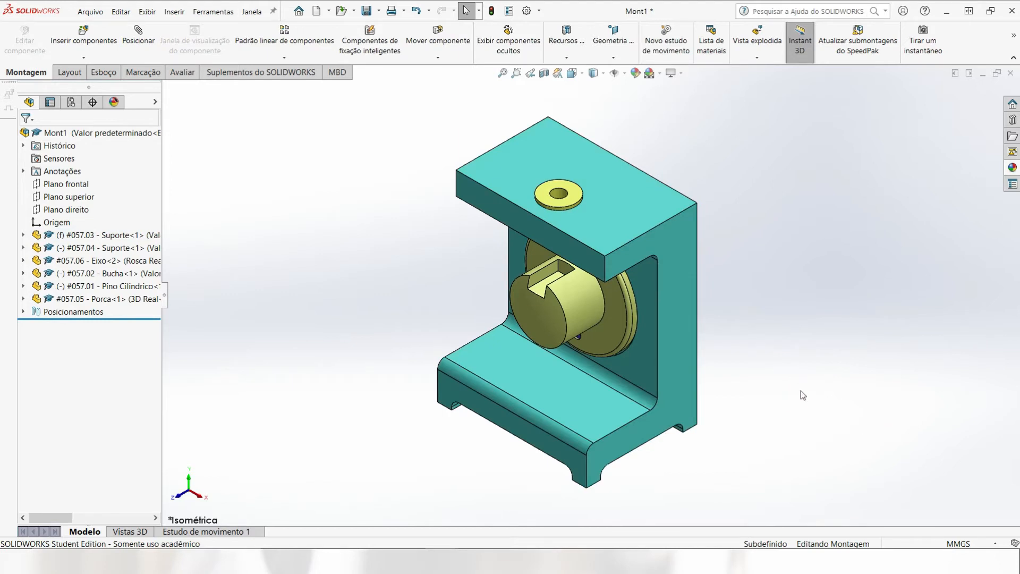
Start an exploded view and move the #057.01 cylindrical pin 100 mm out of the front along the Z axis
middle_drag(801, 395, 271, 183)
key(ctrl+7)
click(760, 52)
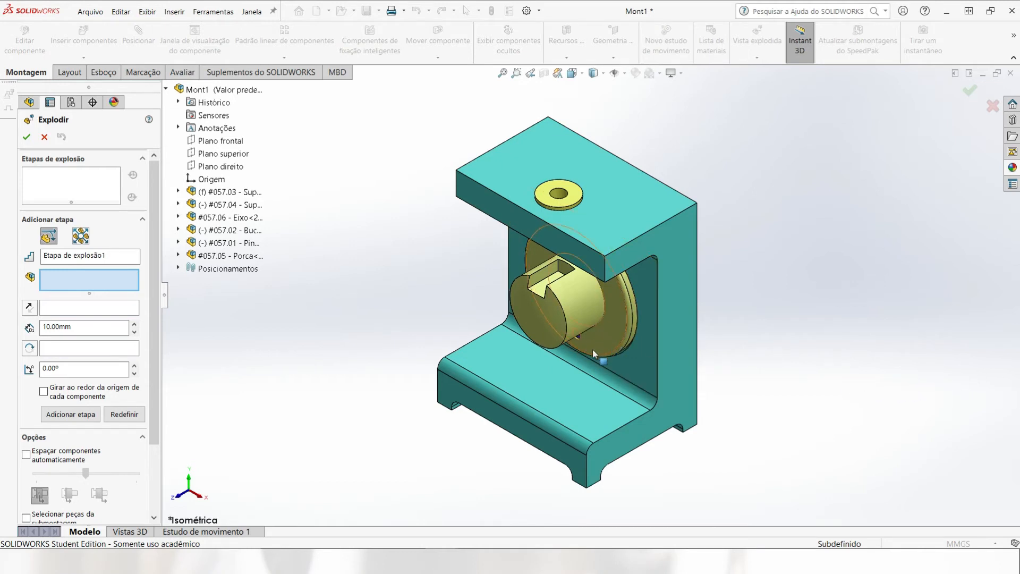
middle_drag(583, 353, 590, 314)
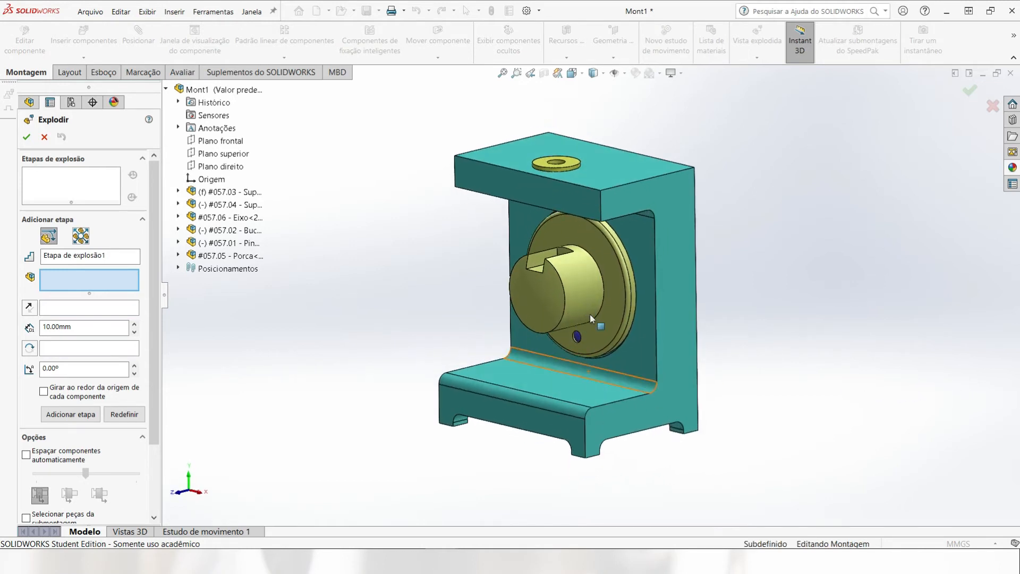
click(576, 337)
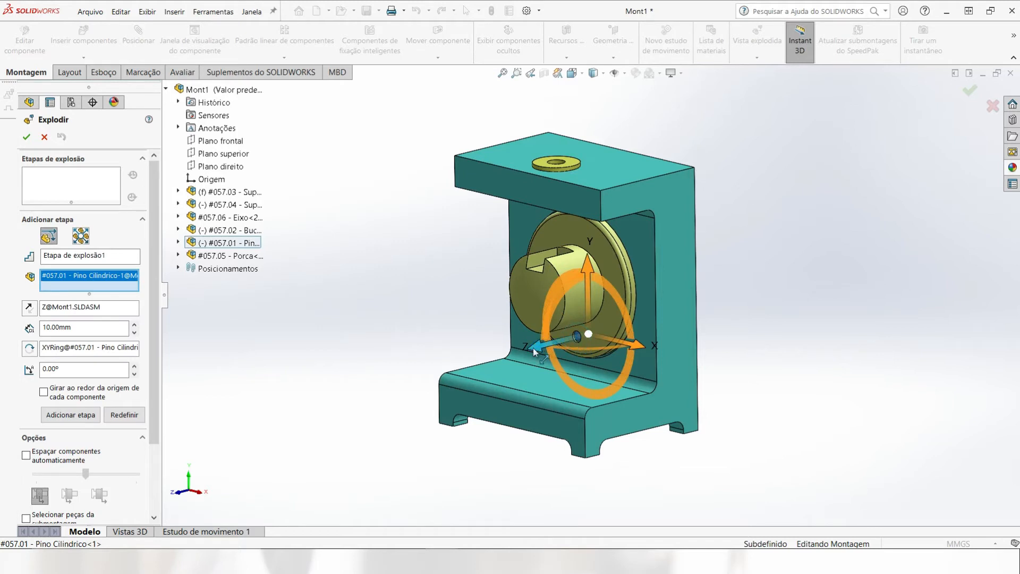
drag(534, 347, 355, 396)
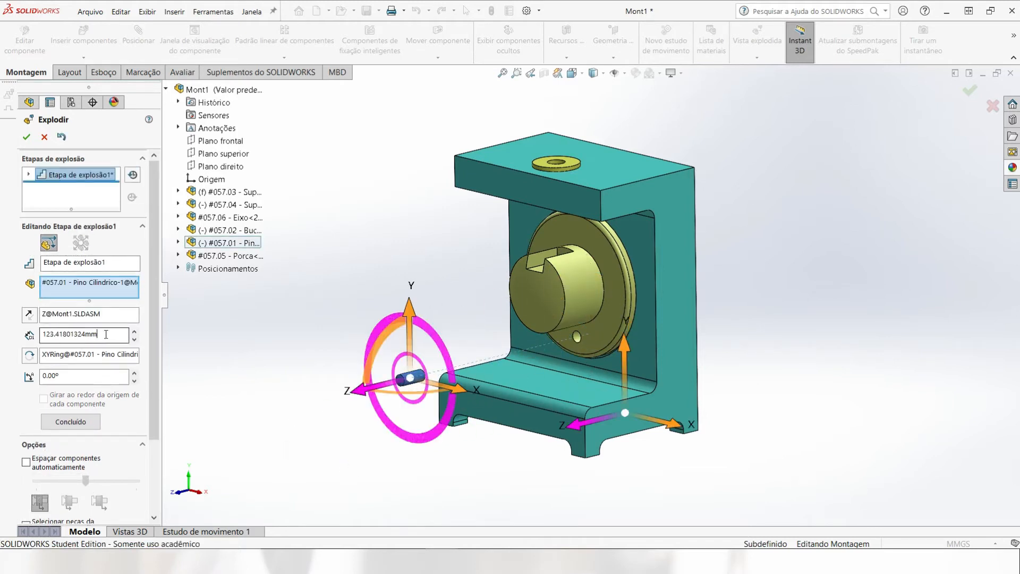
drag(106, 334, 17, 334)
key(Return)
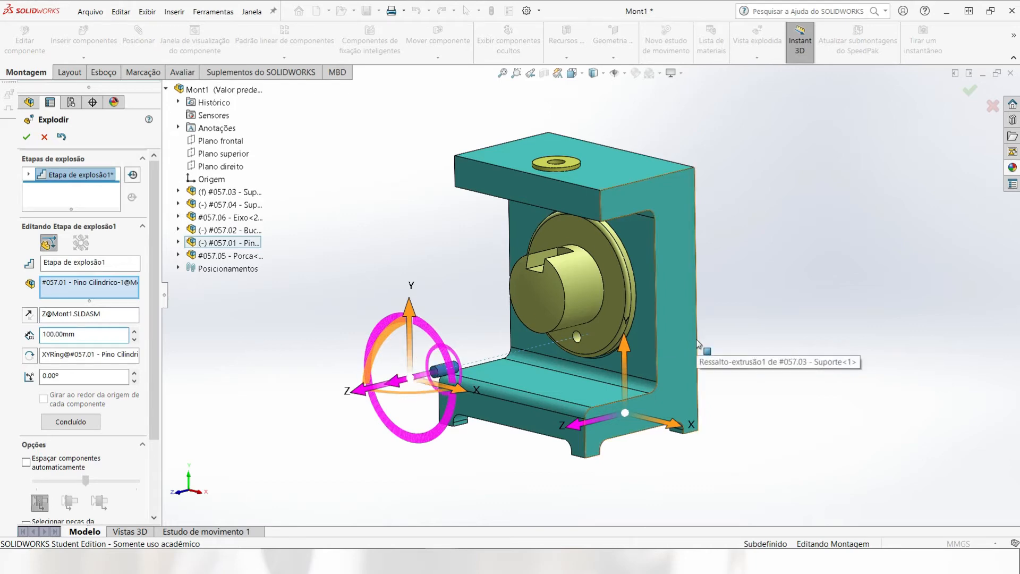
Set the cylindrical pin's explode distance to 140 mm and accept the exploded view
middle_drag(699, 344, 732, 297)
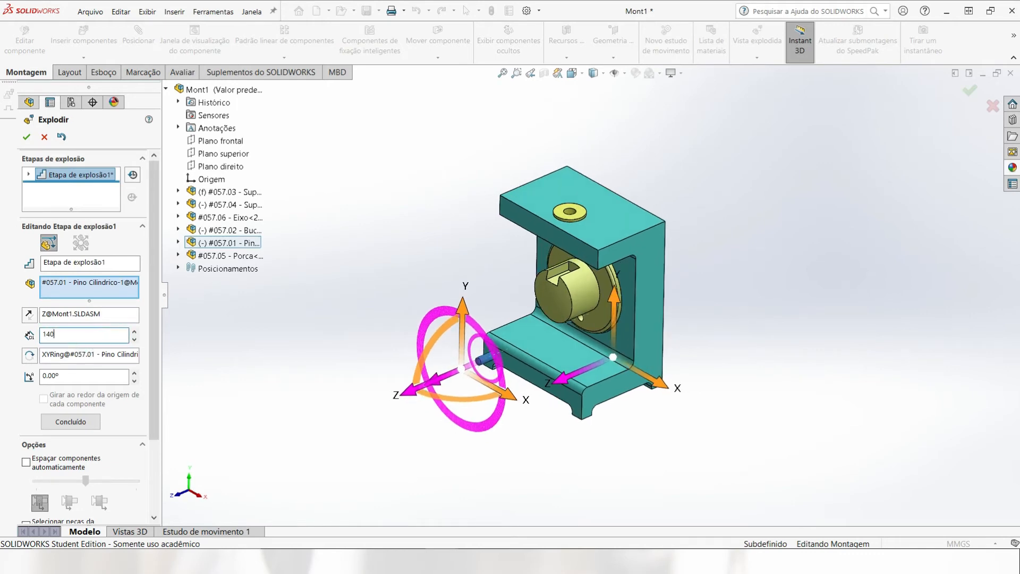
key(Return)
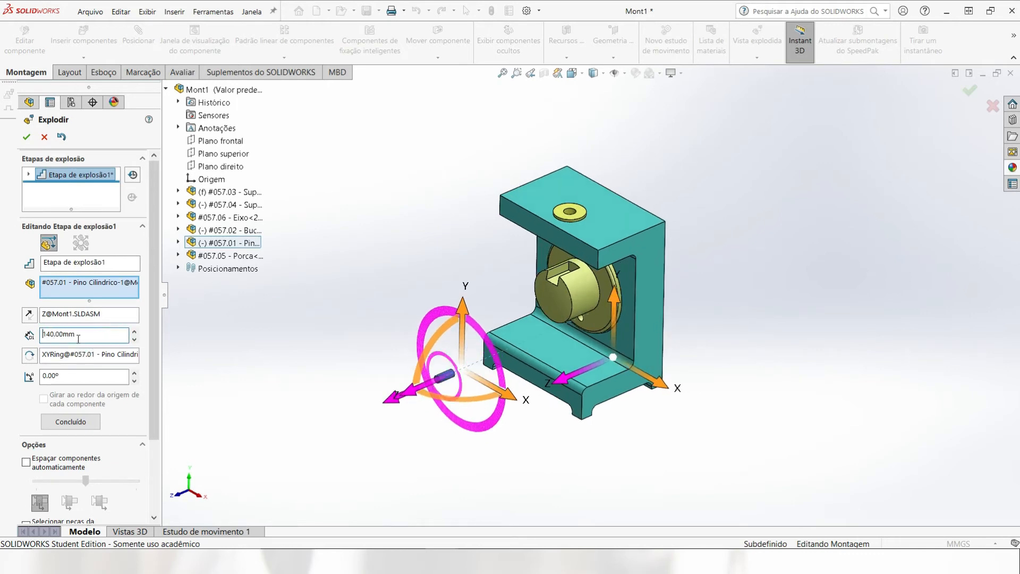
click(26, 137)
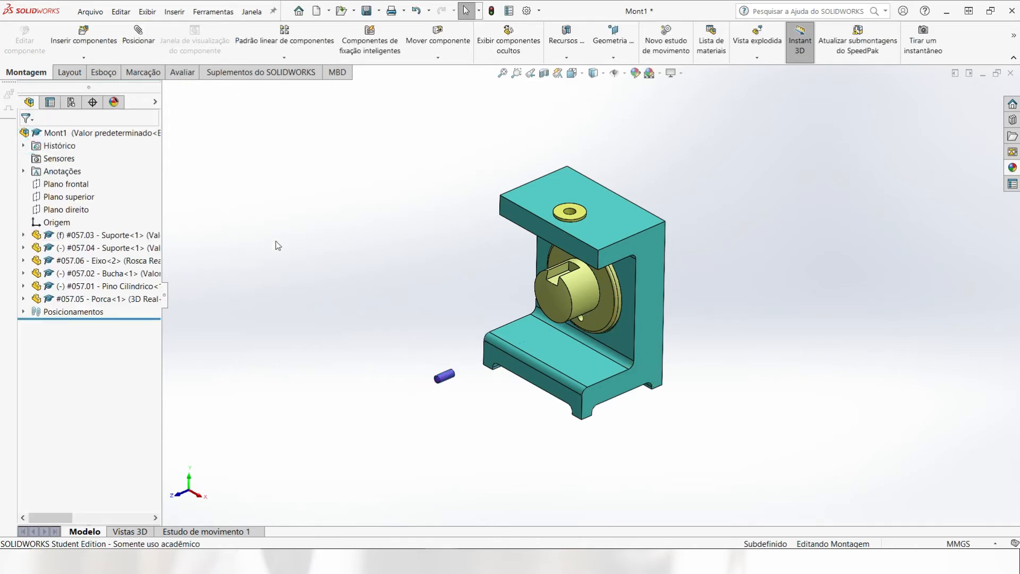
Locate the exploded view under the assembly's default configuration and open it for editing
click(68, 104)
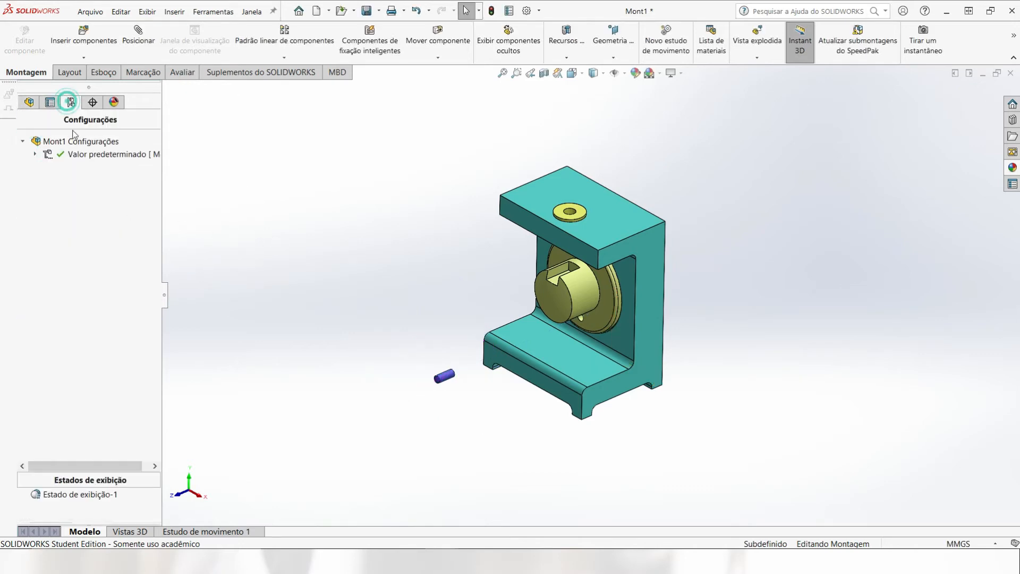
click(34, 154)
click(82, 169)
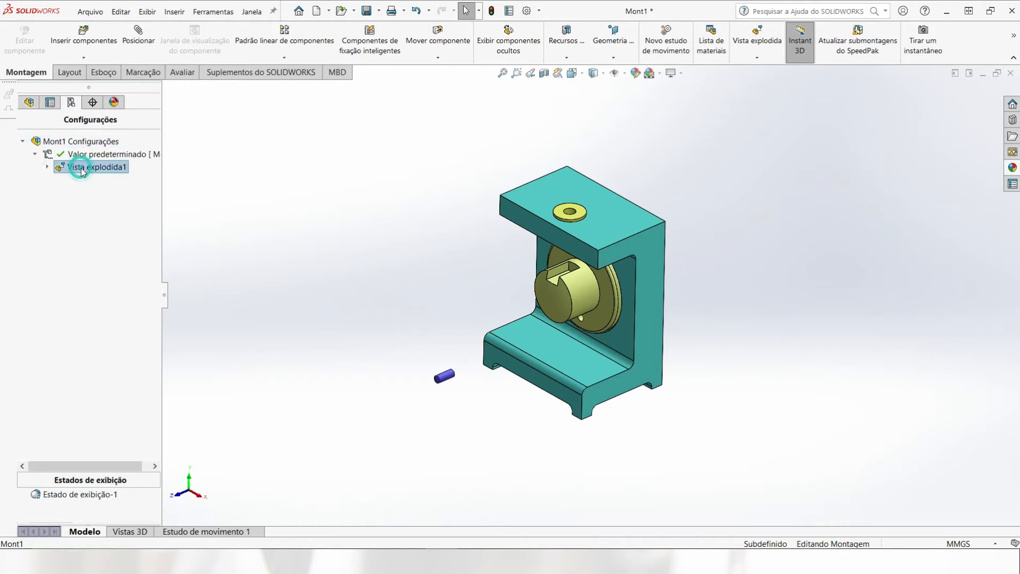
right_click(83, 171)
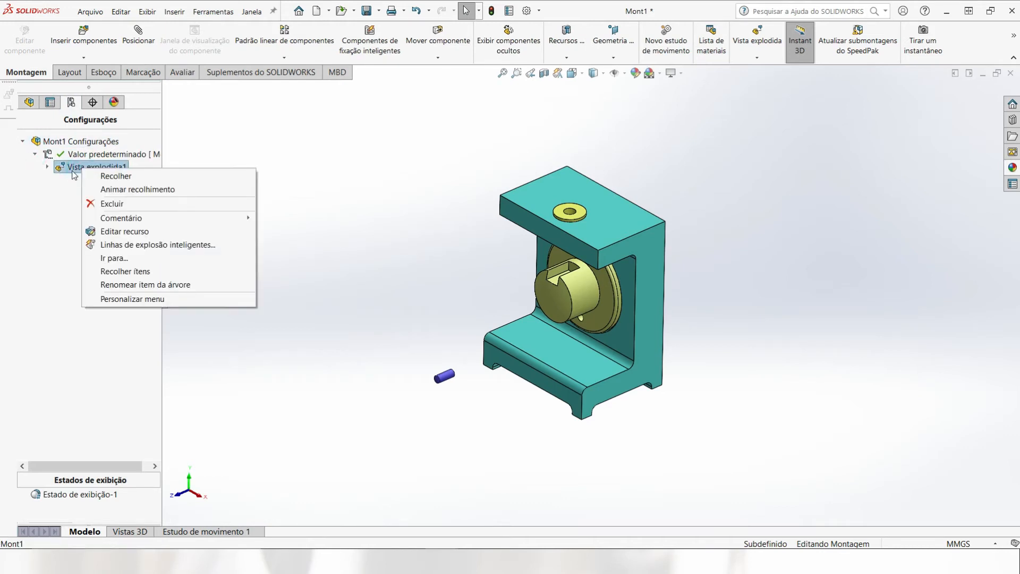
double_click(73, 174)
double_click(75, 171)
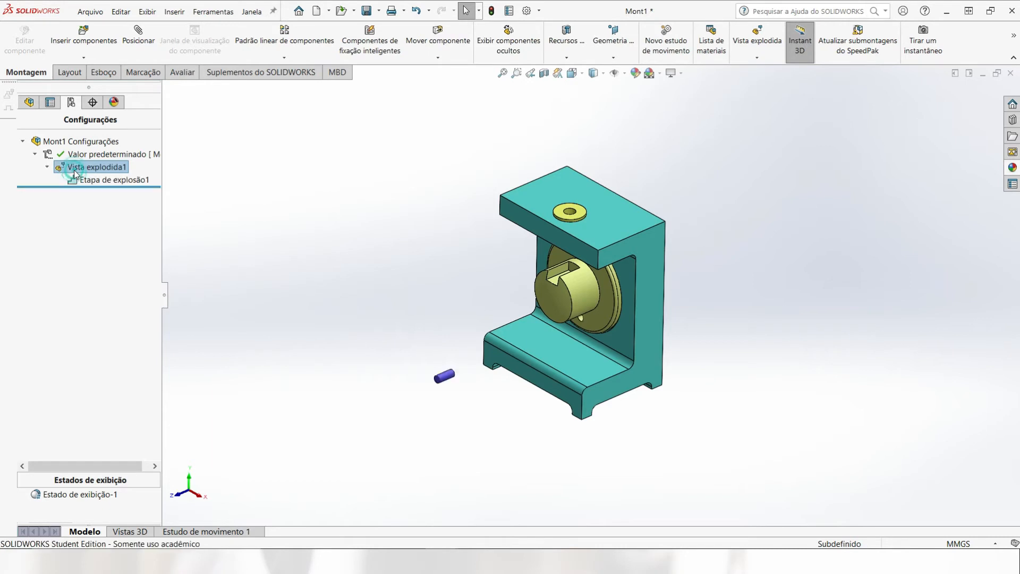
right_click(63, 170)
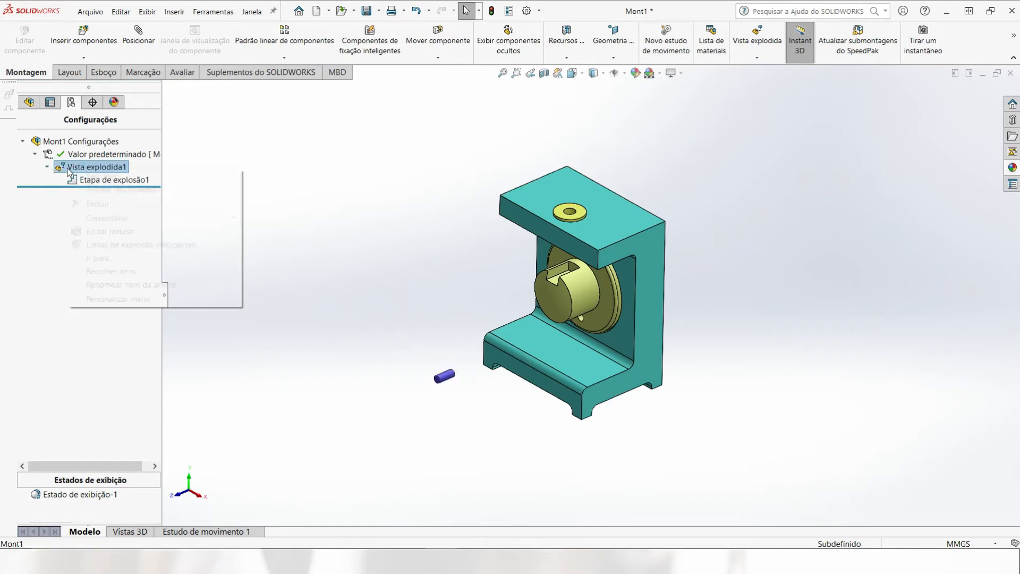
click(114, 234)
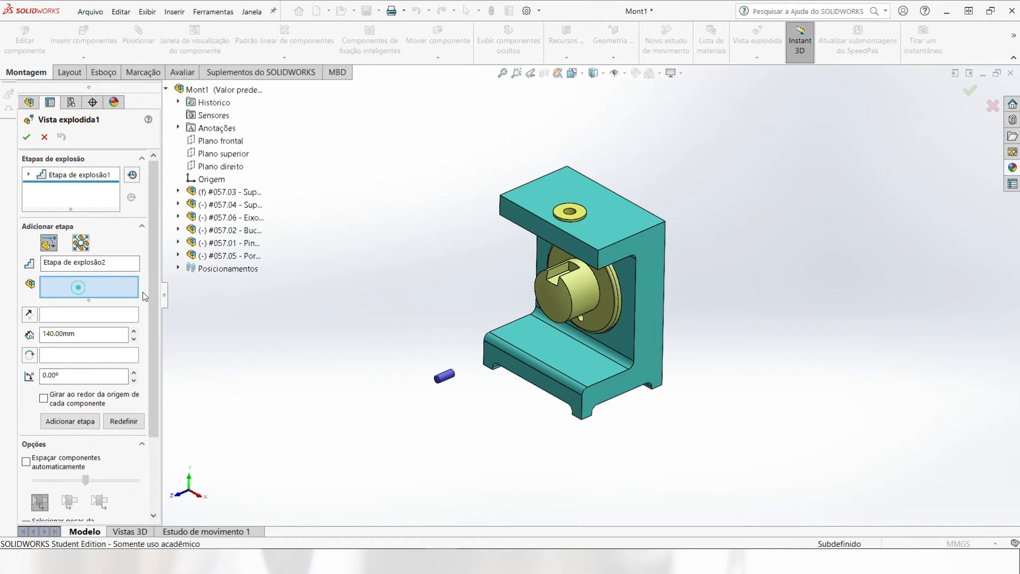
Add an explode step moving the #057.05 - Porca nut 140 mm along Z, away from the support's back face
middle_drag(747, 325, 708, 317)
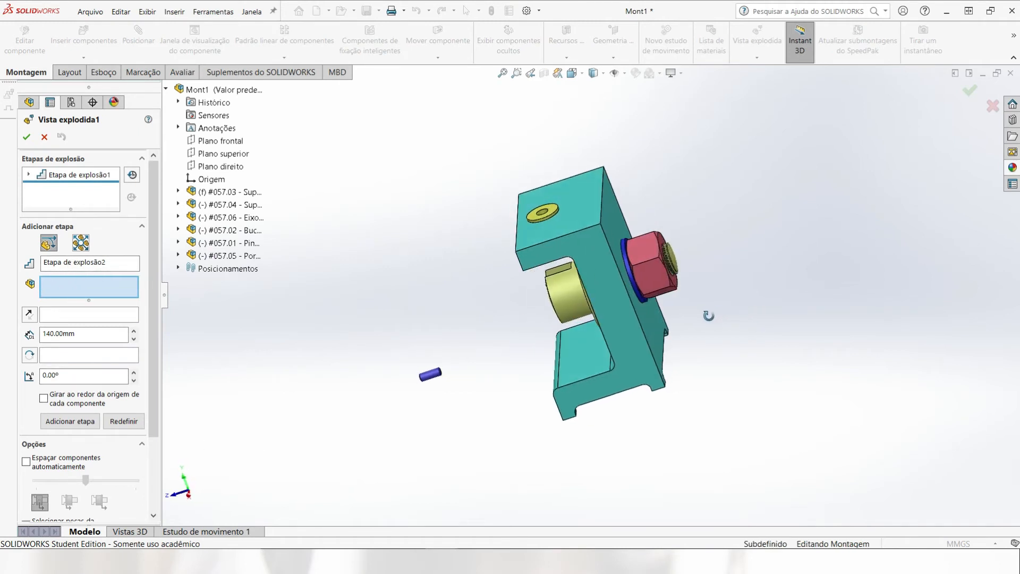
click(655, 273)
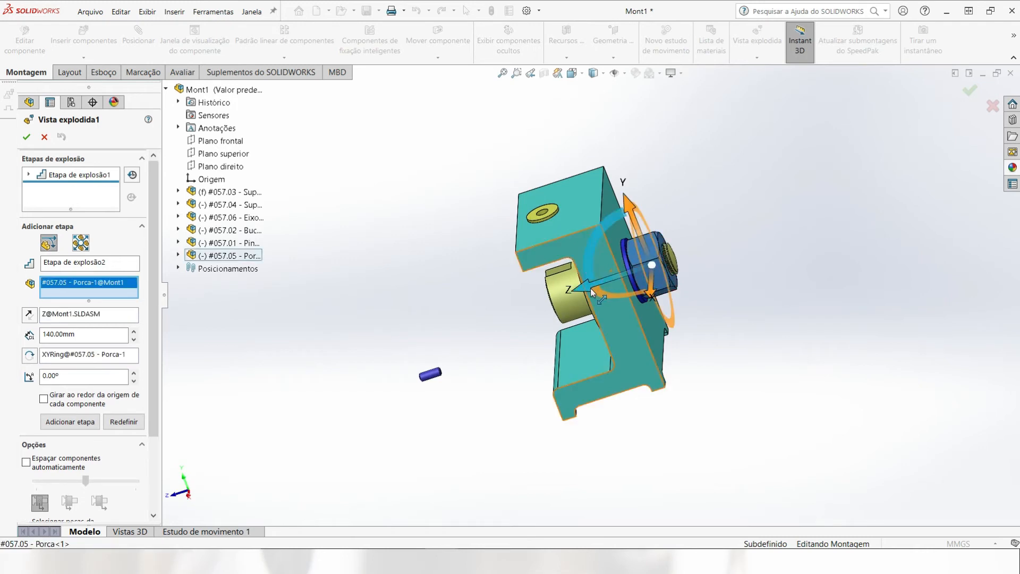
drag(591, 288, 717, 242)
middle_drag(685, 365, 742, 355)
drag(706, 244, 744, 232)
double_click(61, 349)
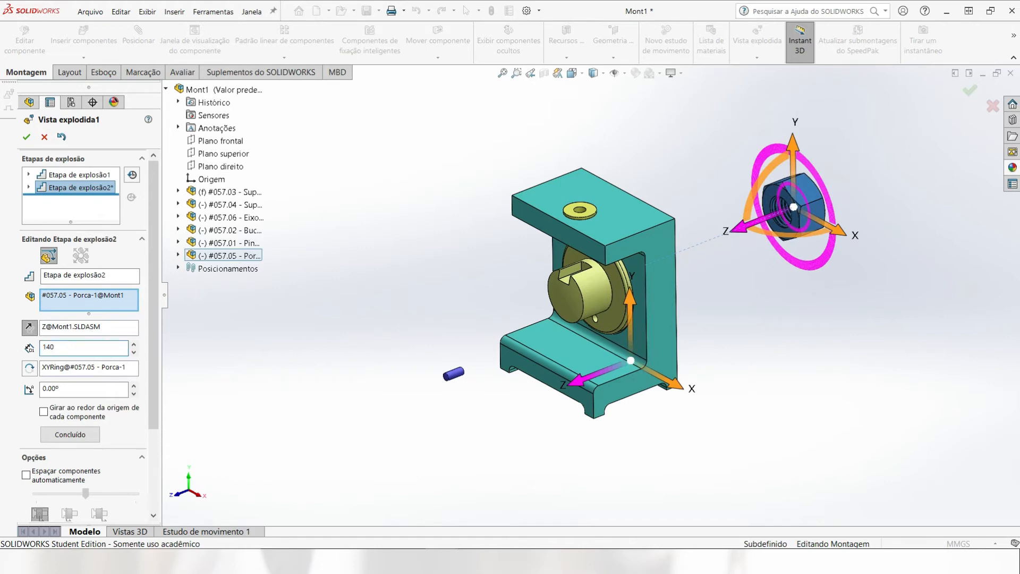
text(140)
click(111, 328)
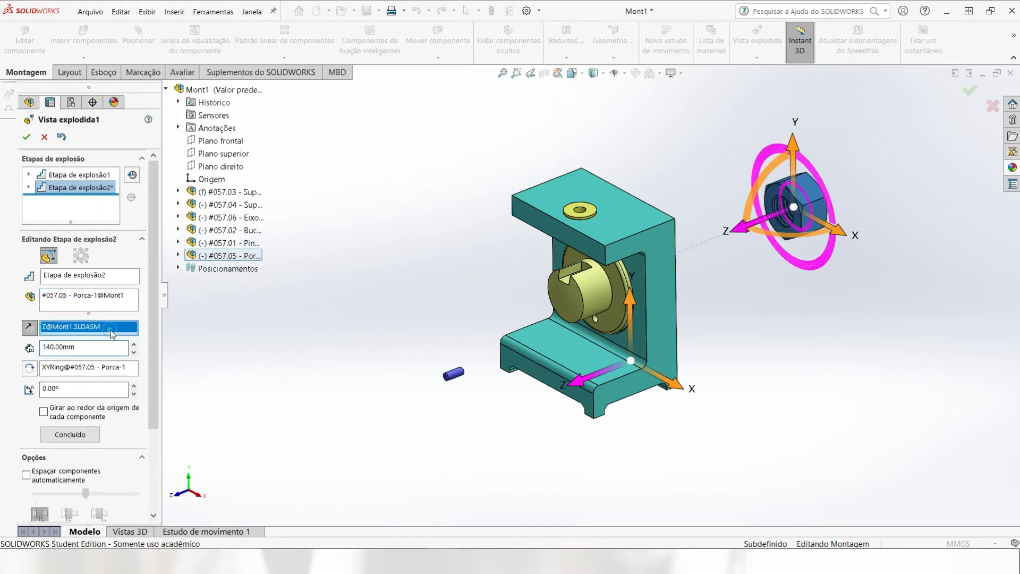
click(70, 434)
Add an explode step moving the #057.04 ring 80 mm along Z, out behind the support's back face
middle_drag(594, 357, 610, 330)
middle_drag(562, 362, 560, 363)
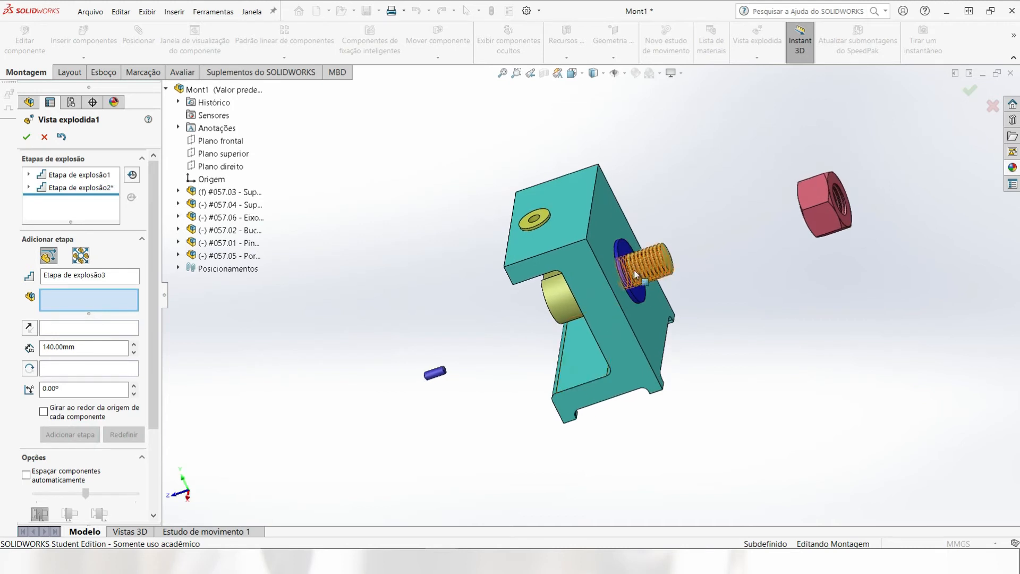
click(623, 260)
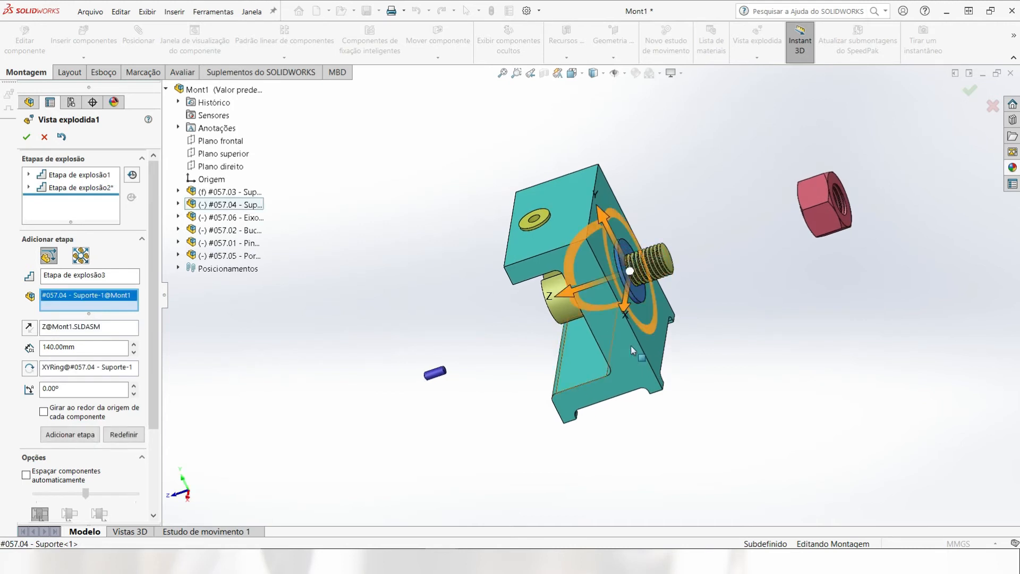
drag(571, 292, 664, 260)
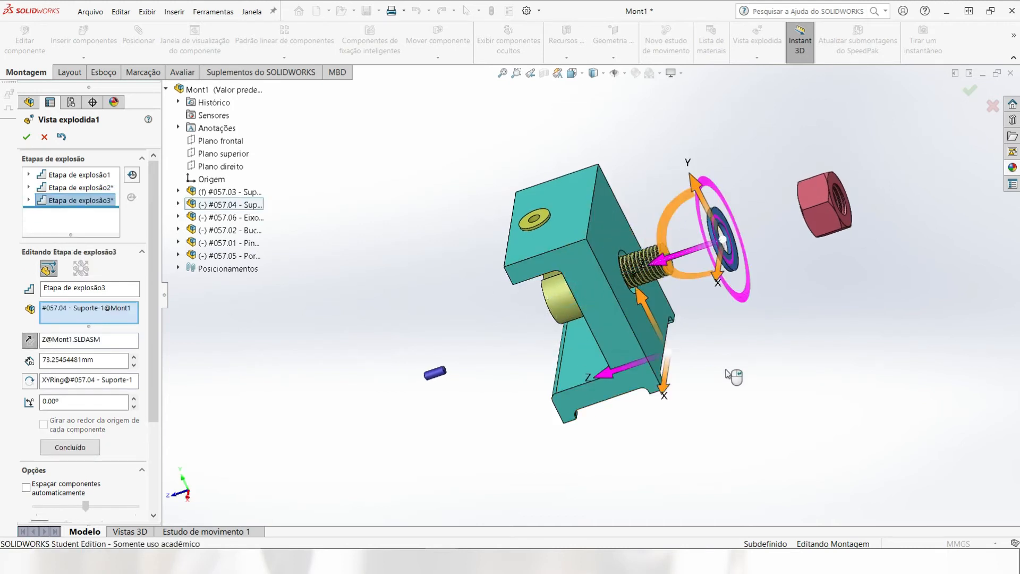
middle_drag(727, 374, 779, 349)
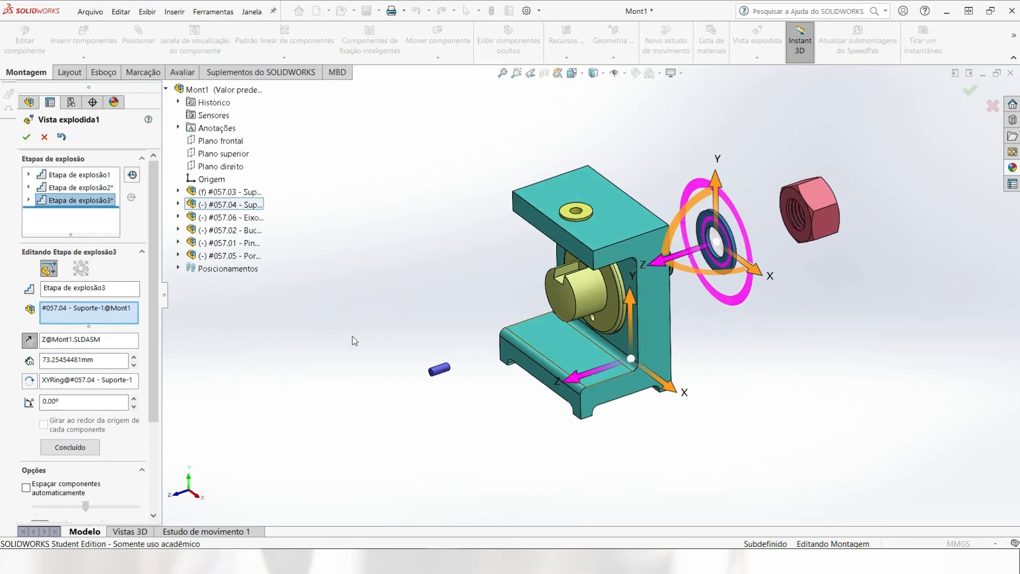
double_click(106, 360)
text(80)
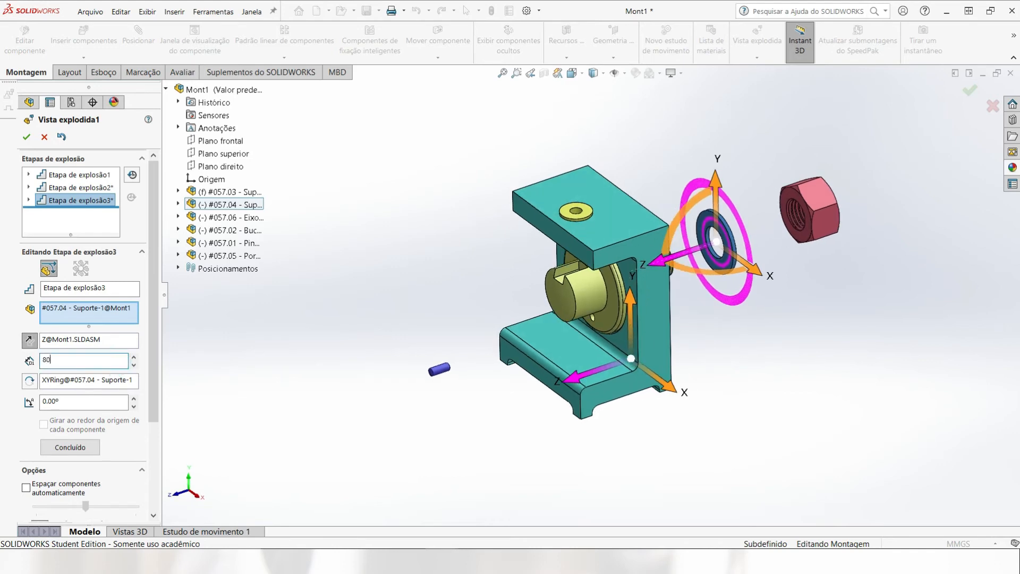
click(118, 342)
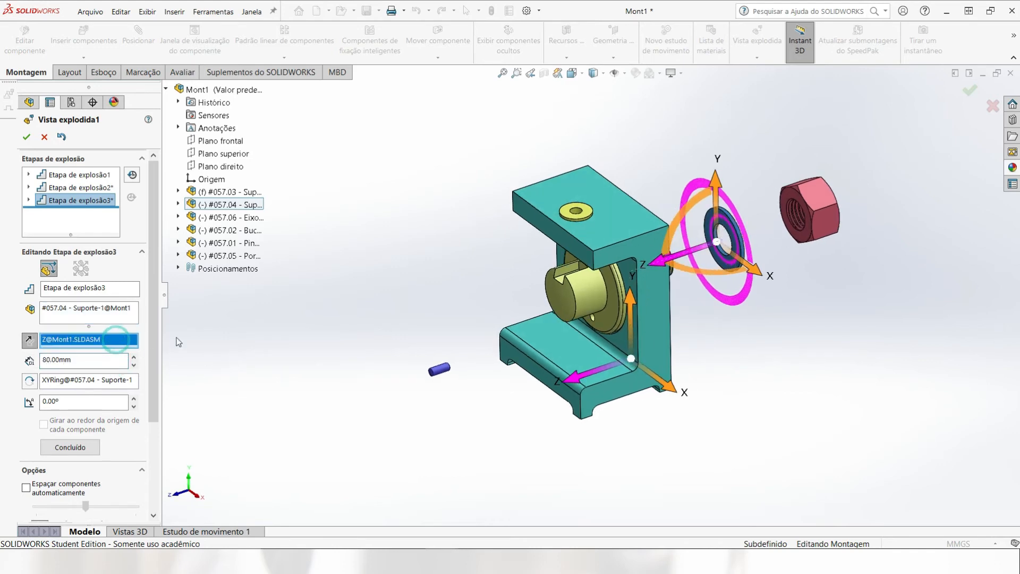
click(90, 450)
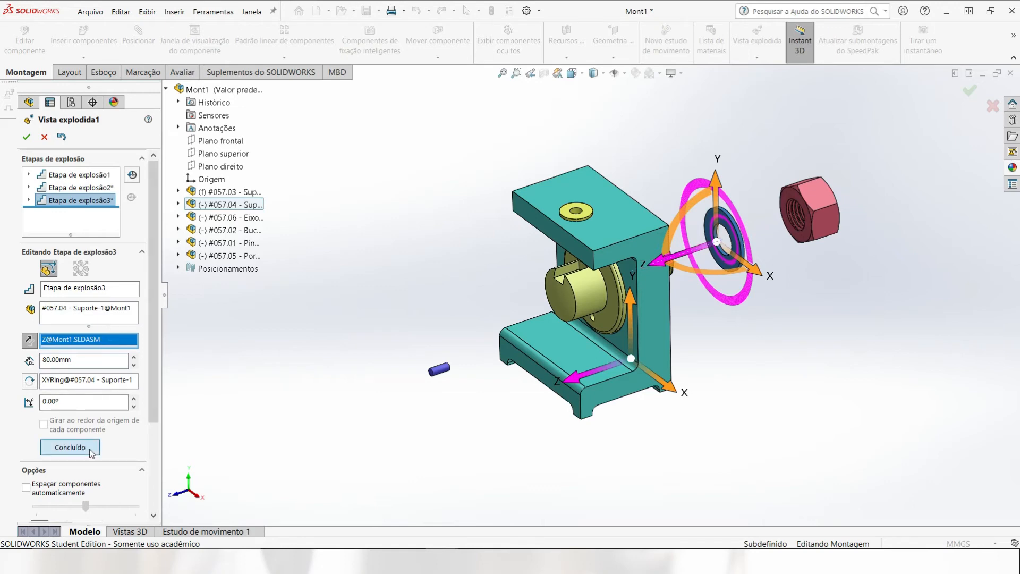
Add an explode step moving the #057.06 - Eixo shaft 80 mm along Z, out of the support's front
click(588, 299)
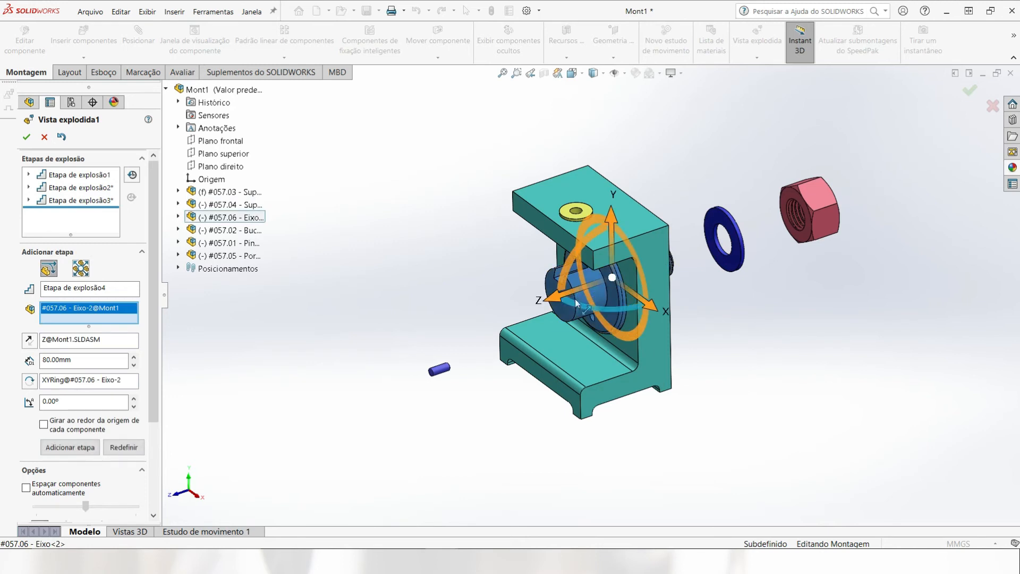
drag(554, 301, 464, 329)
double_click(98, 374)
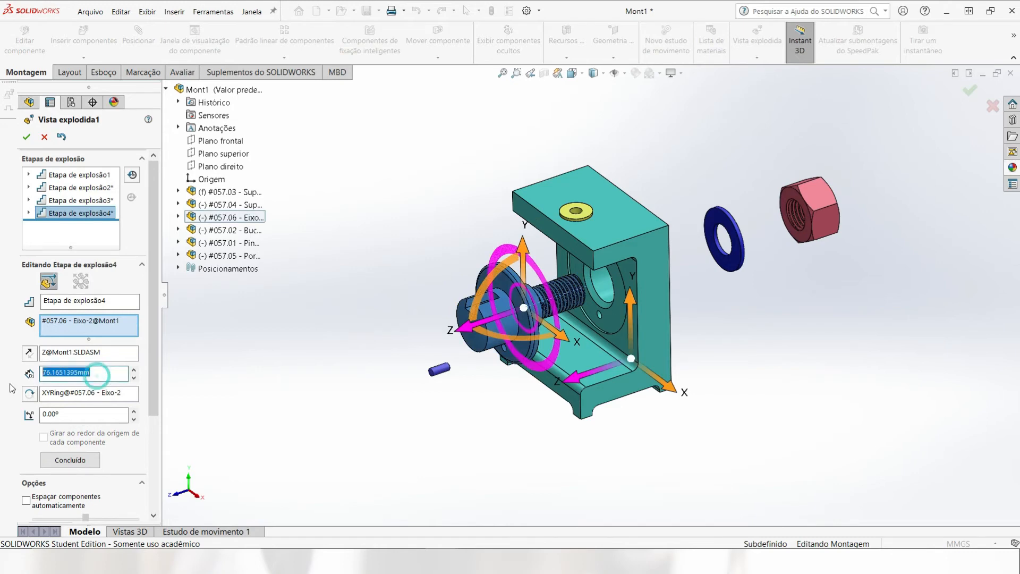
text(80)
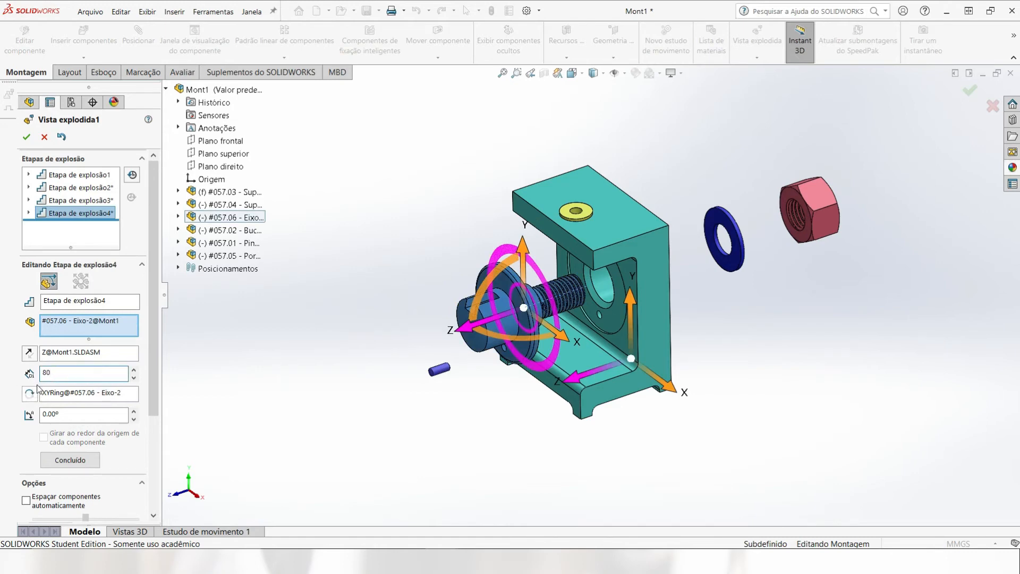
click(116, 352)
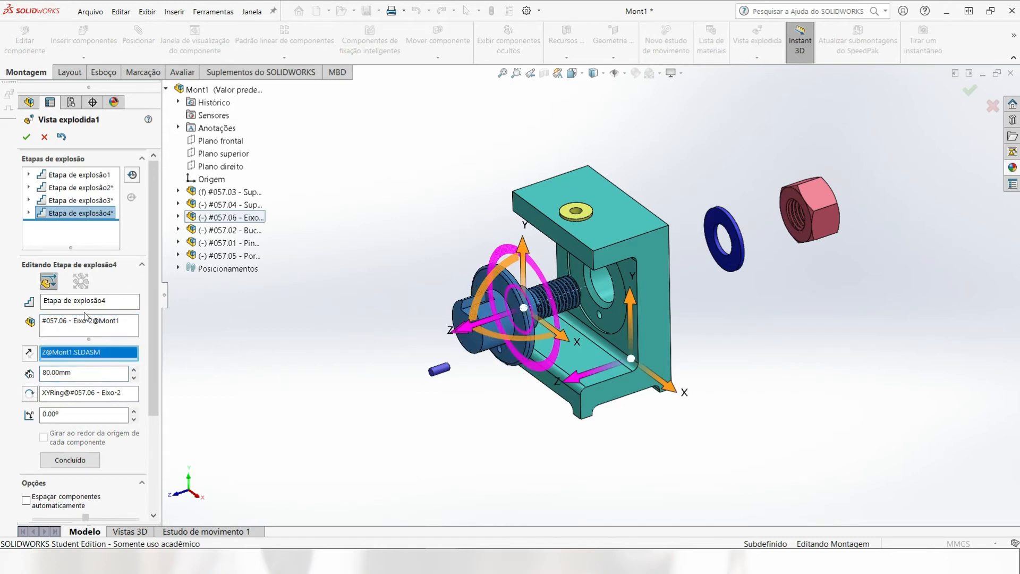
click(70, 459)
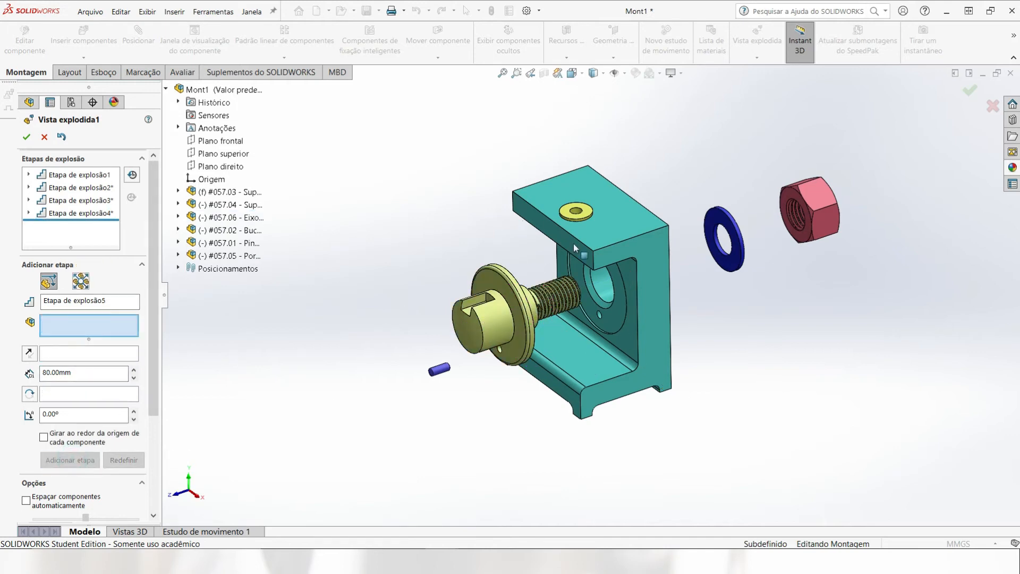
Add an explode step moving the #057.02 - Bucha bushing 60 mm along Y, above the support
click(584, 212)
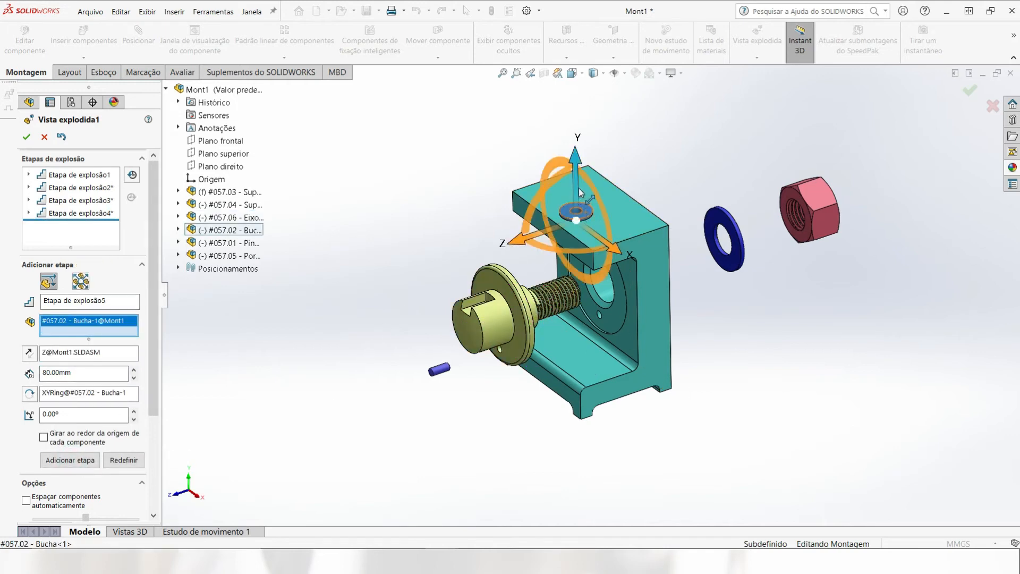
drag(578, 188, 580, 109)
click(108, 385)
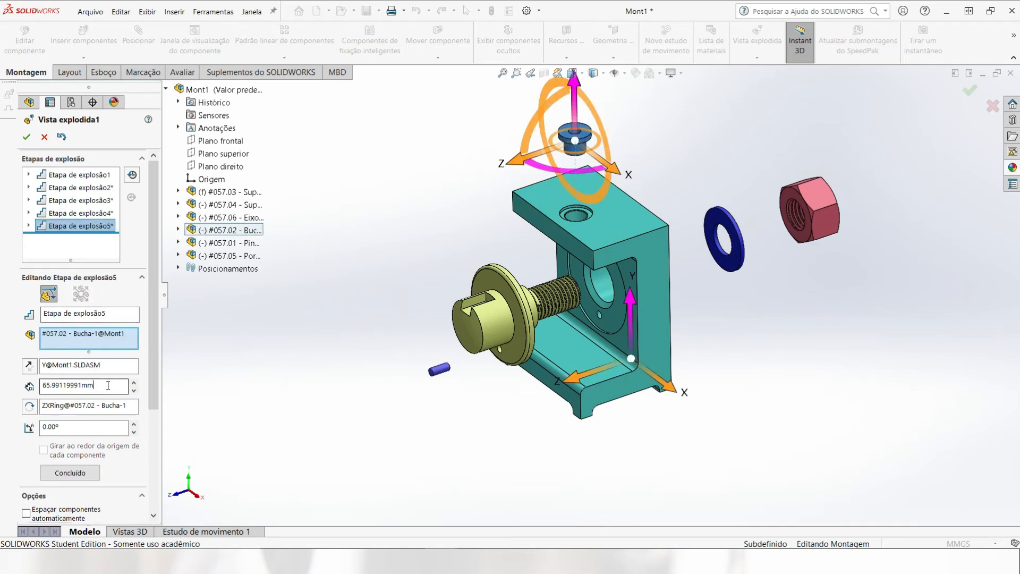
double_click(108, 385)
text(60)
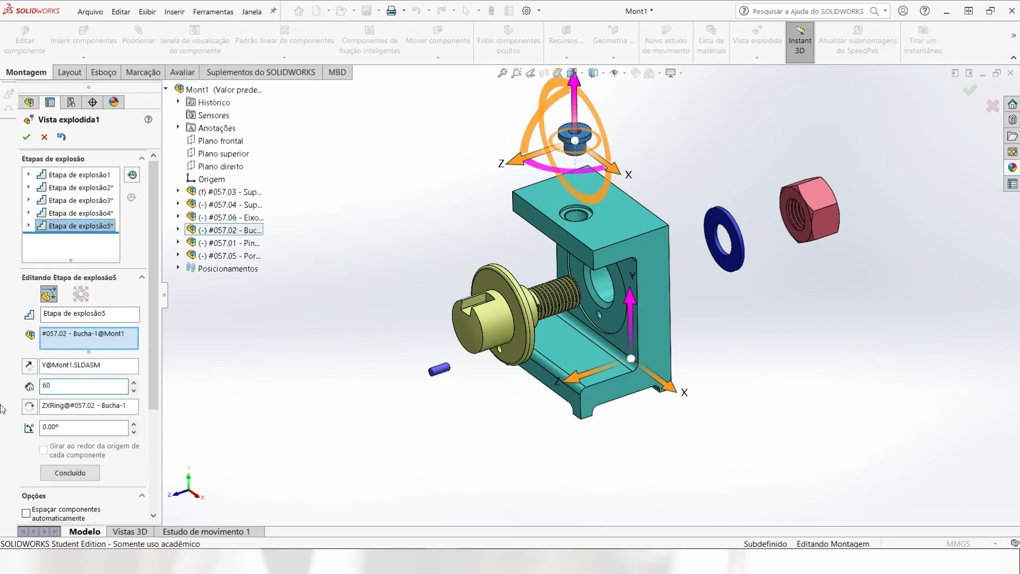
click(69, 473)
Check the exploded layout and the remaining explode options, and accept the exploded view
scroll(534, 318, up, 3)
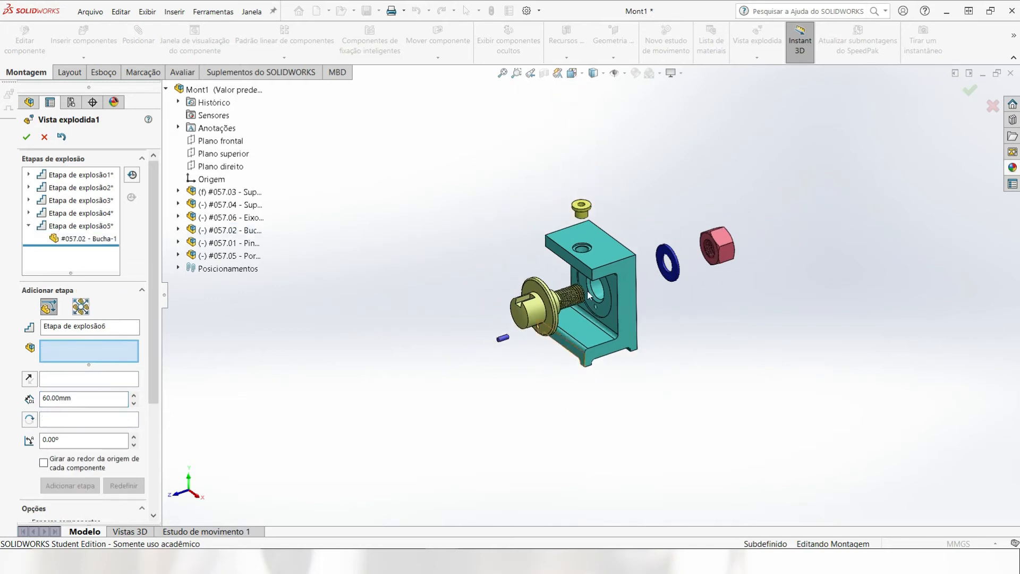
scroll(649, 250, down, 3)
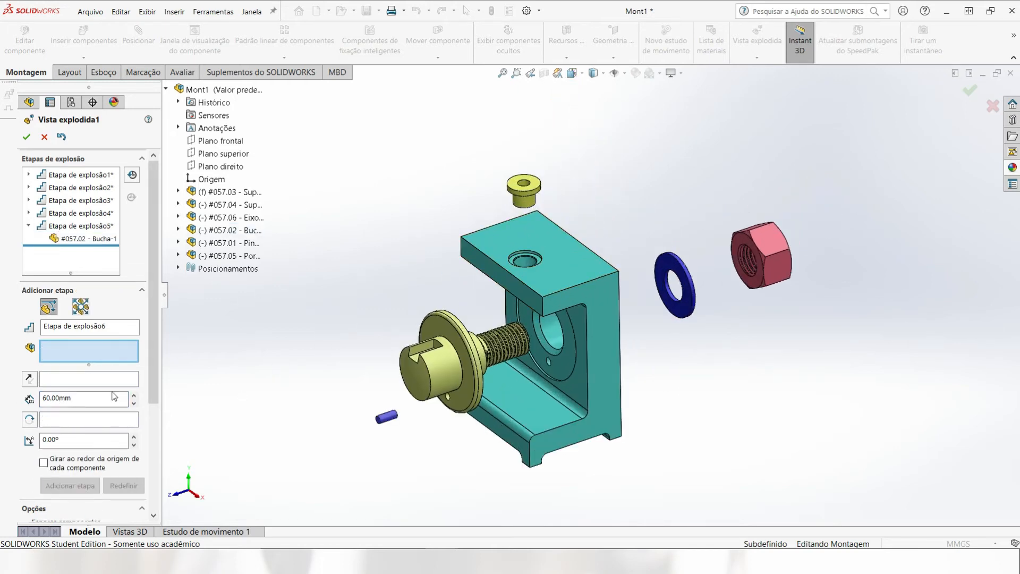
scroll(155, 306, down, 3)
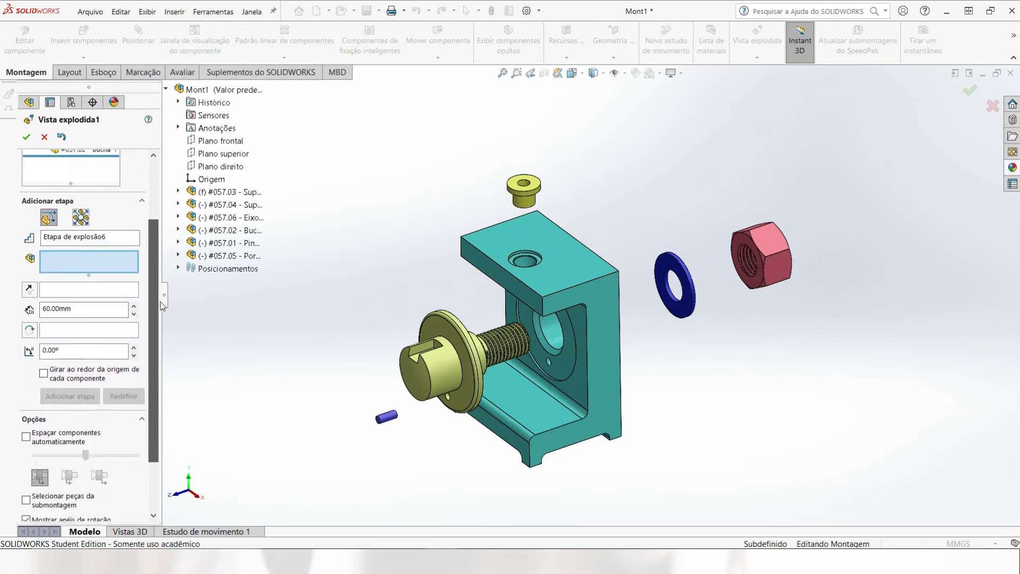
scroll(159, 314, down, 3)
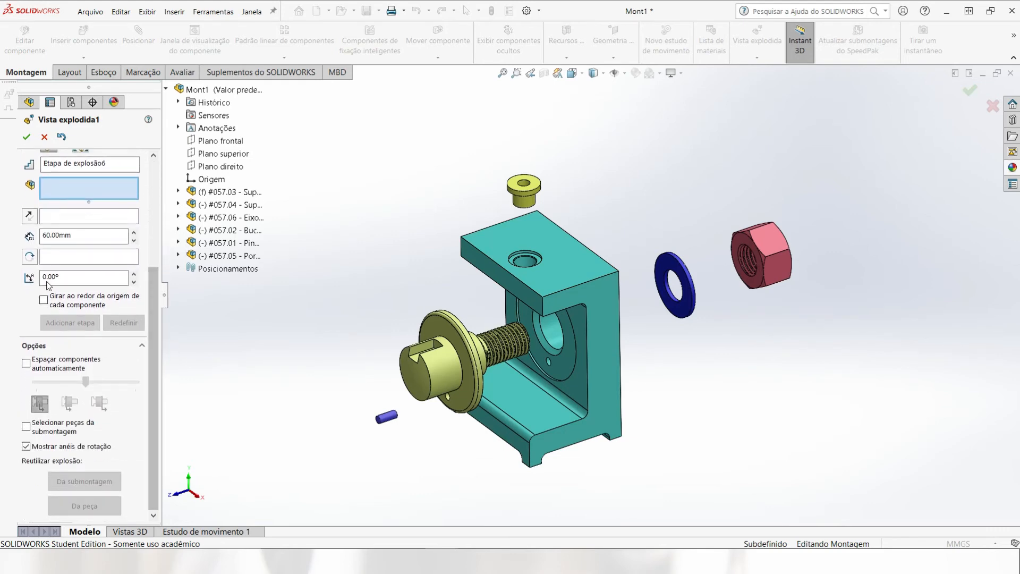
click(27, 138)
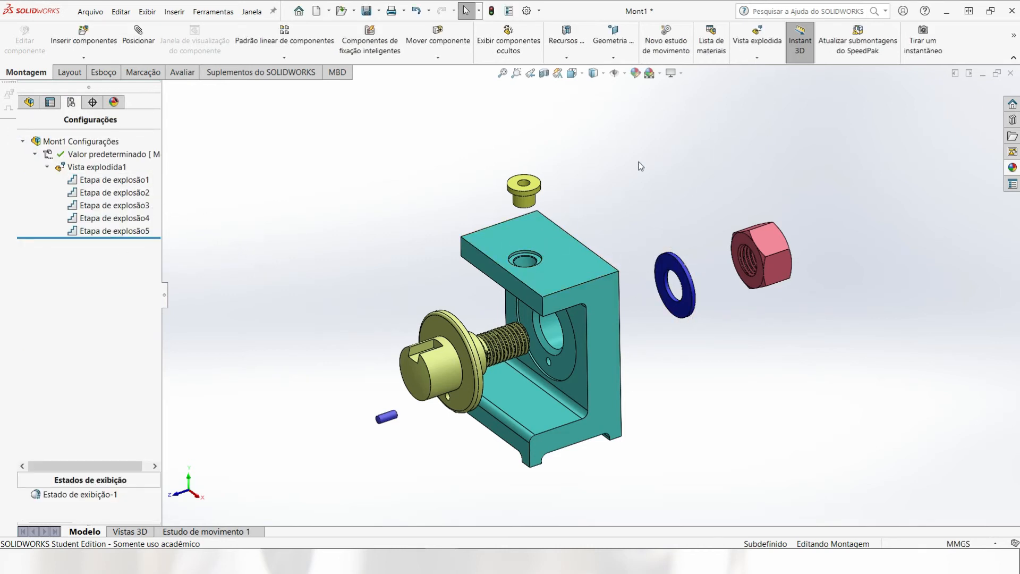
Play the collapse animation of the exploded view and return the assembly to its exploded state
right_click(78, 168)
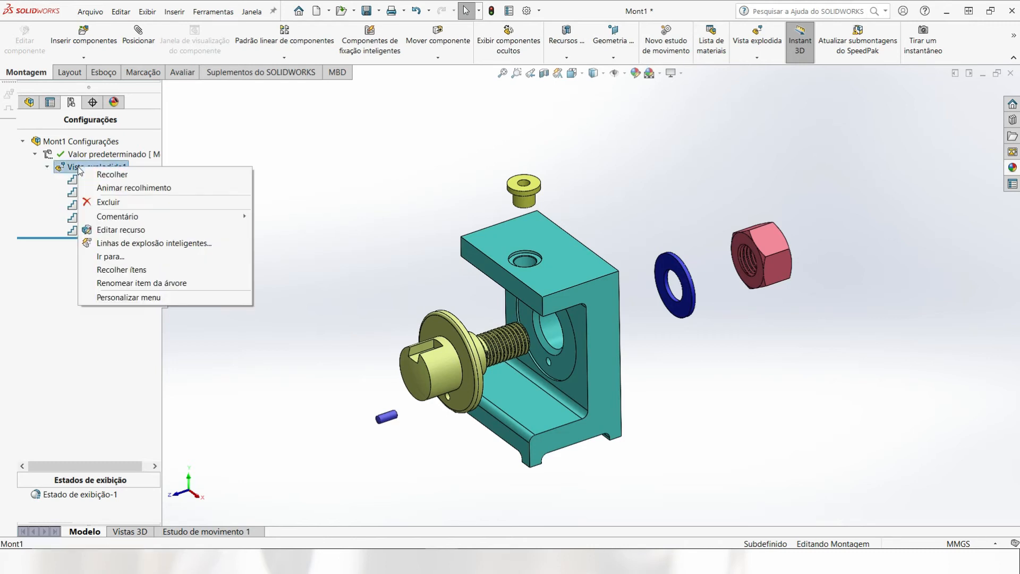
click(119, 191)
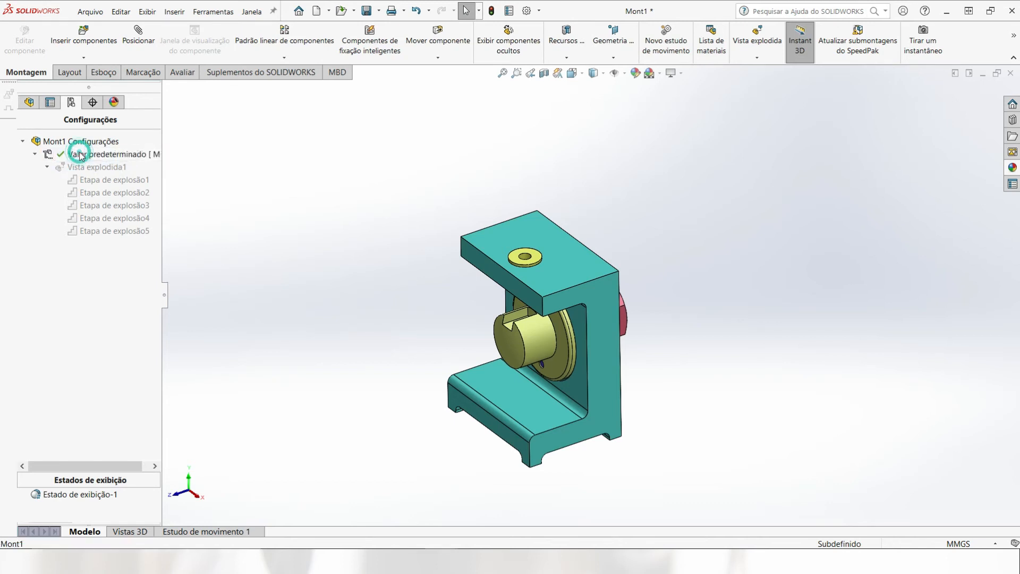
double_click(68, 168)
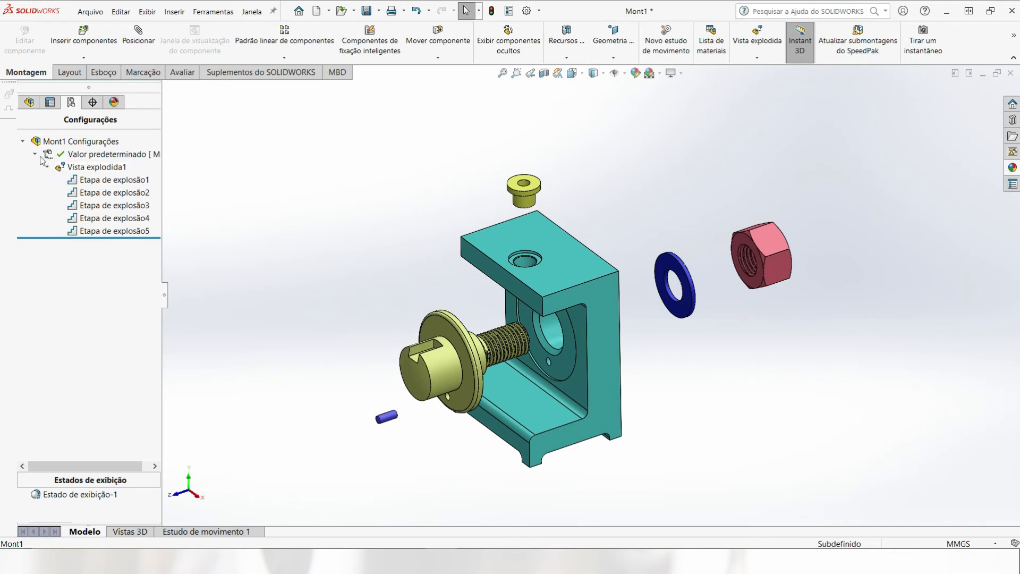
Collapse the exploded view to the assembled state without animation and explode it again
click(80, 165)
click(49, 166)
right_click(100, 175)
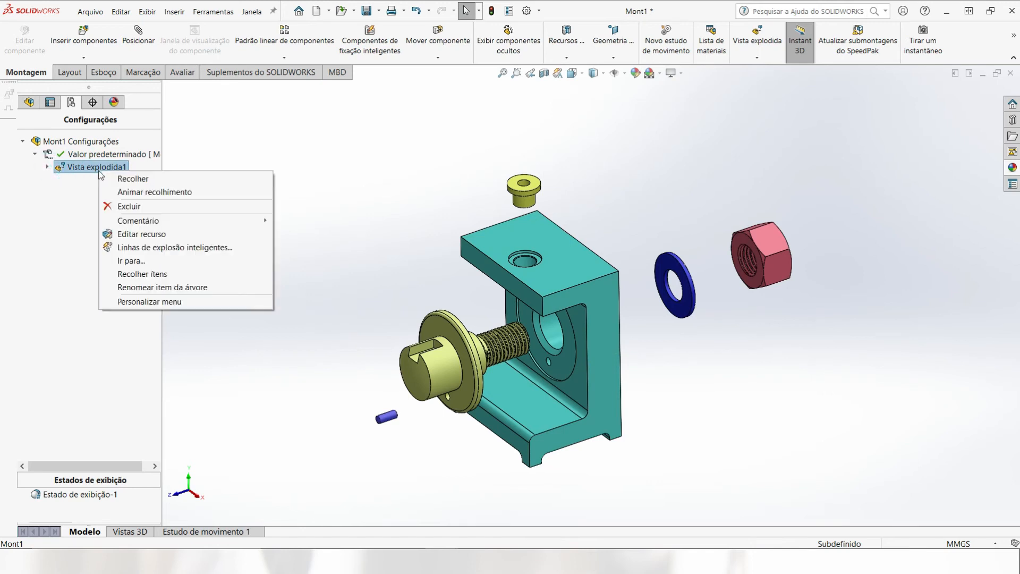
click(123, 180)
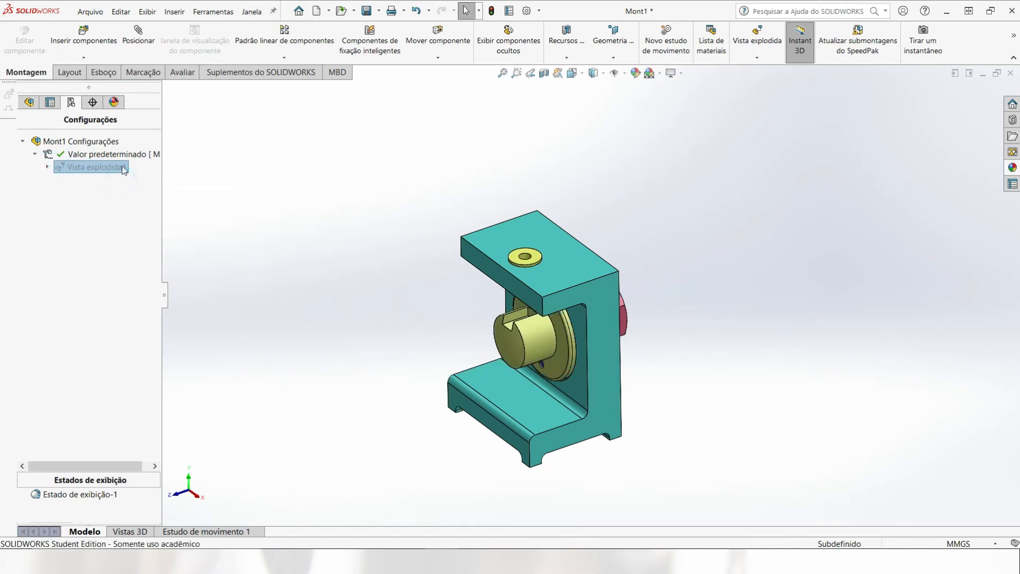
click(758, 57)
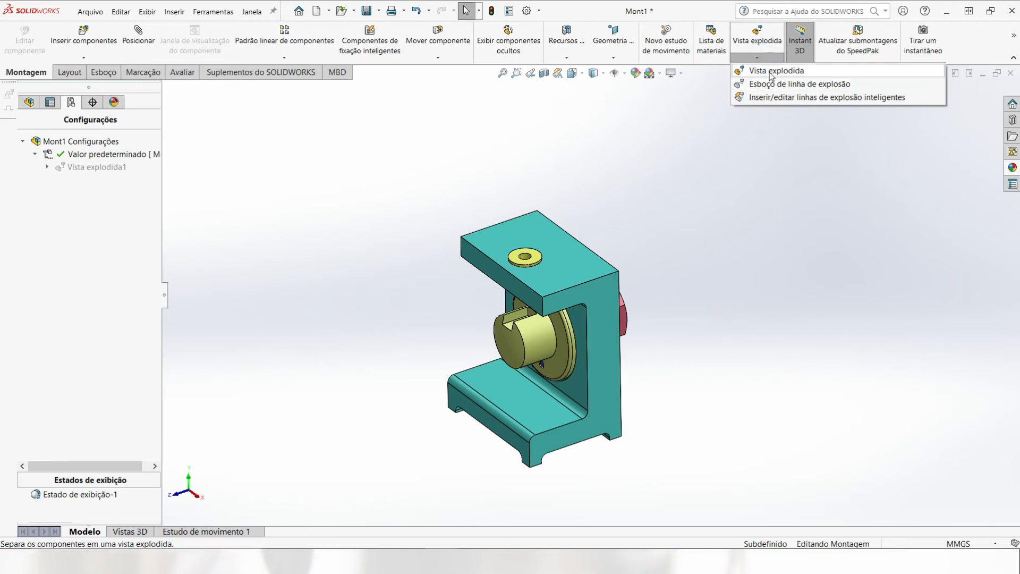
click(90, 158)
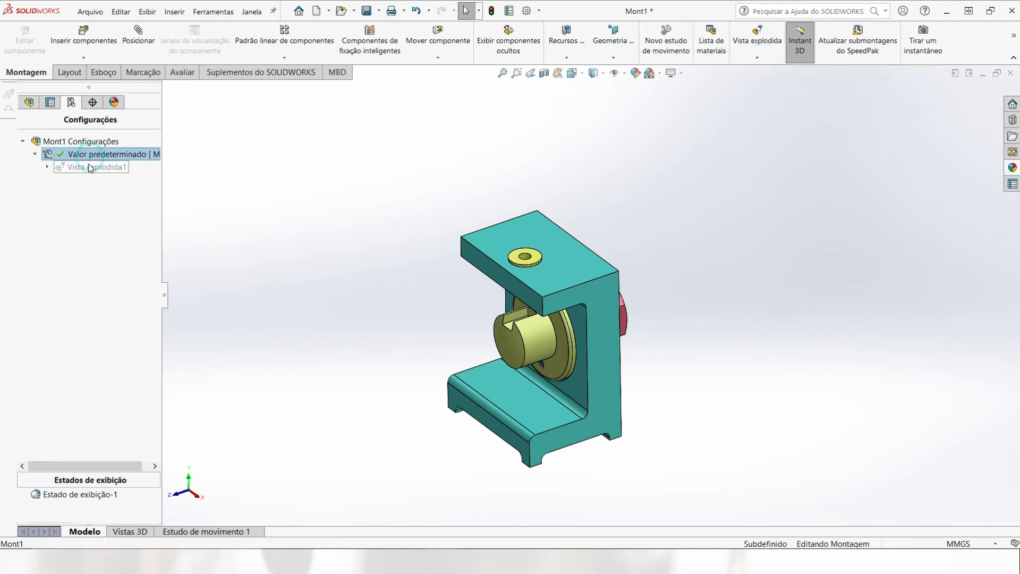
double_click(91, 168)
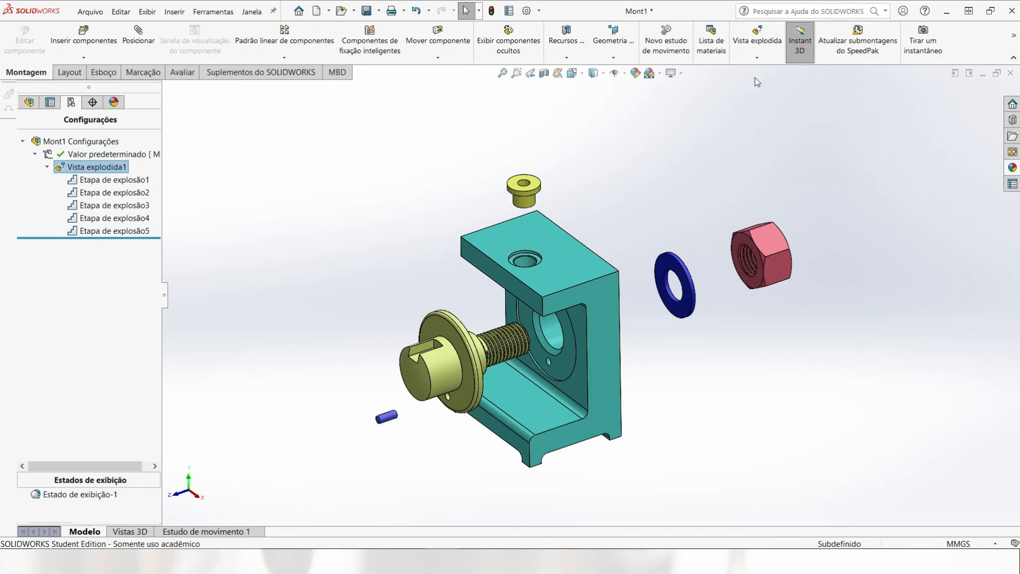
Start an explode line sketch and route a line from the #057.01 pin through the small holes of the #057.06 shaft flange and #057.03 support
click(755, 58)
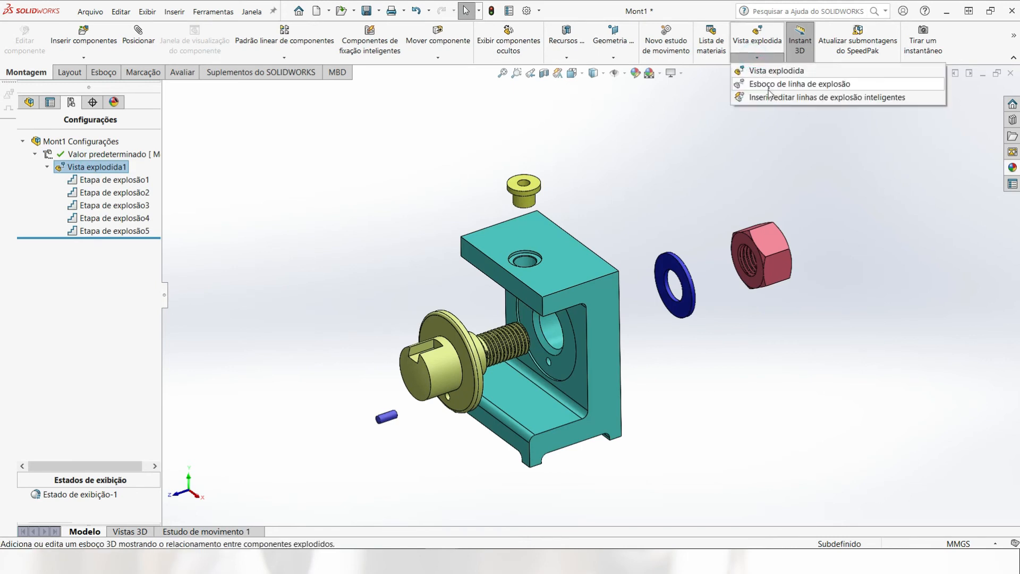
click(768, 85)
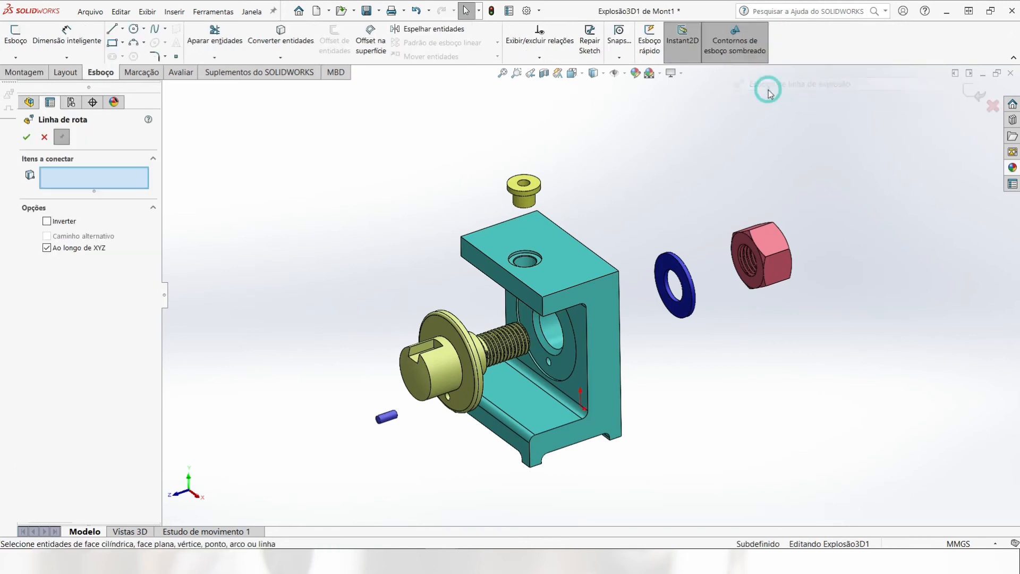
click(388, 417)
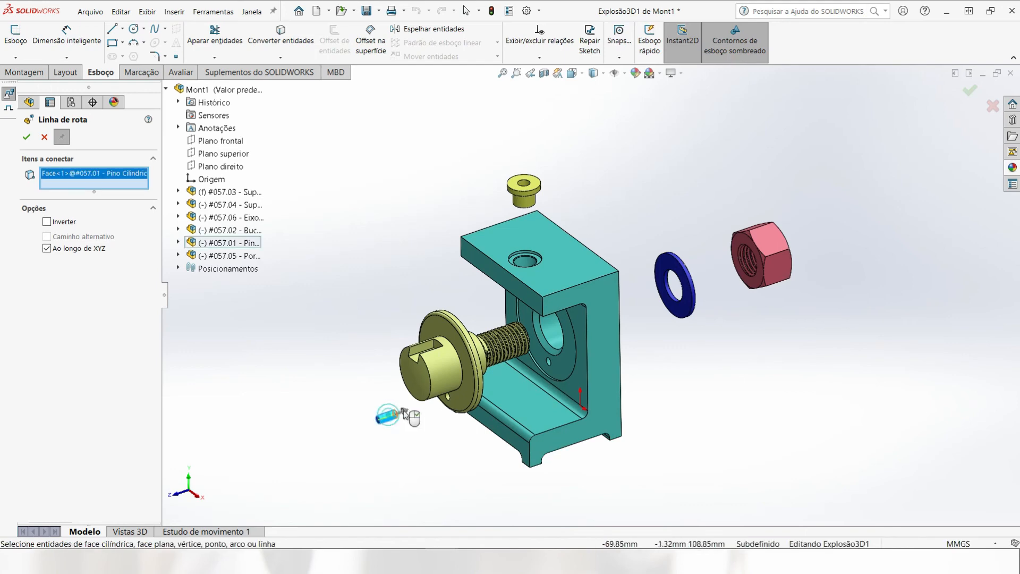
scroll(397, 329, up, 6)
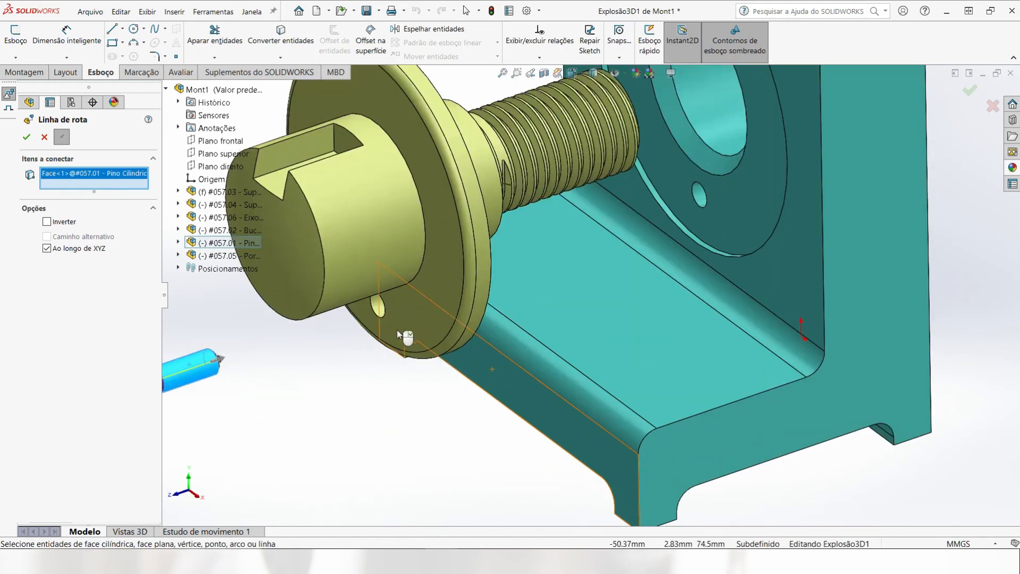
click(391, 289)
scroll(329, 372, down, 5)
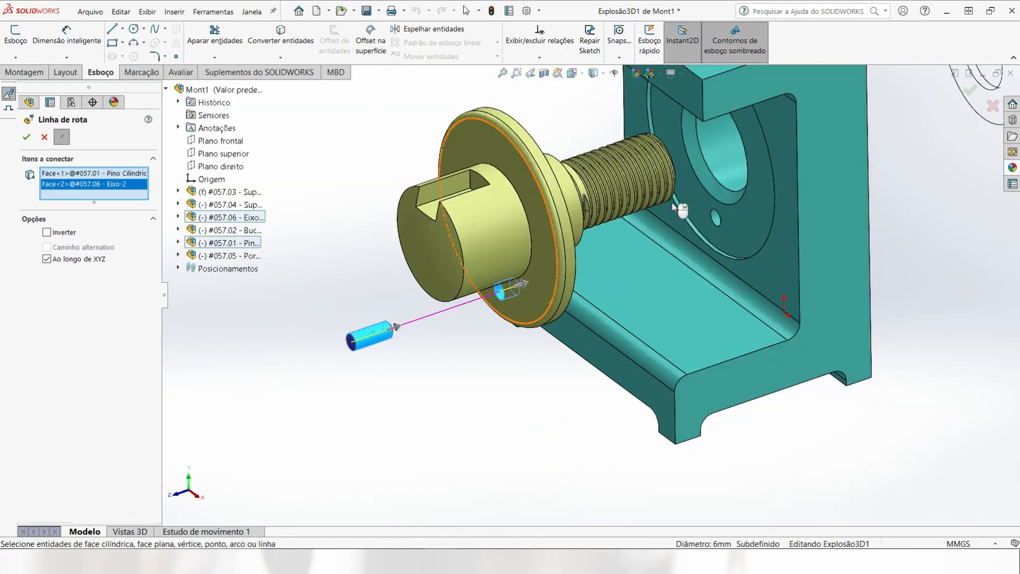
scroll(719, 241, up, 5)
click(720, 241)
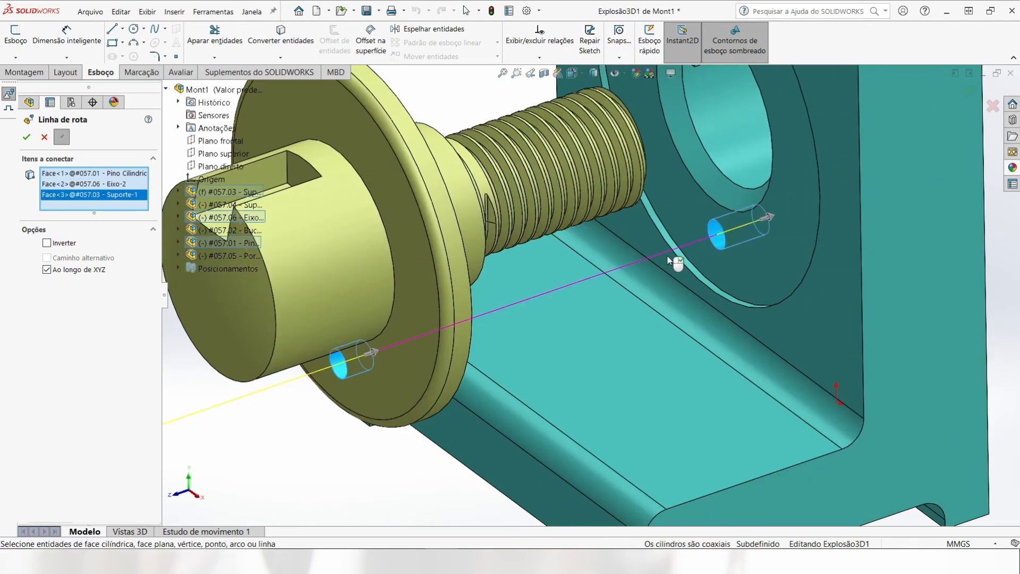
scroll(540, 286, down, 5)
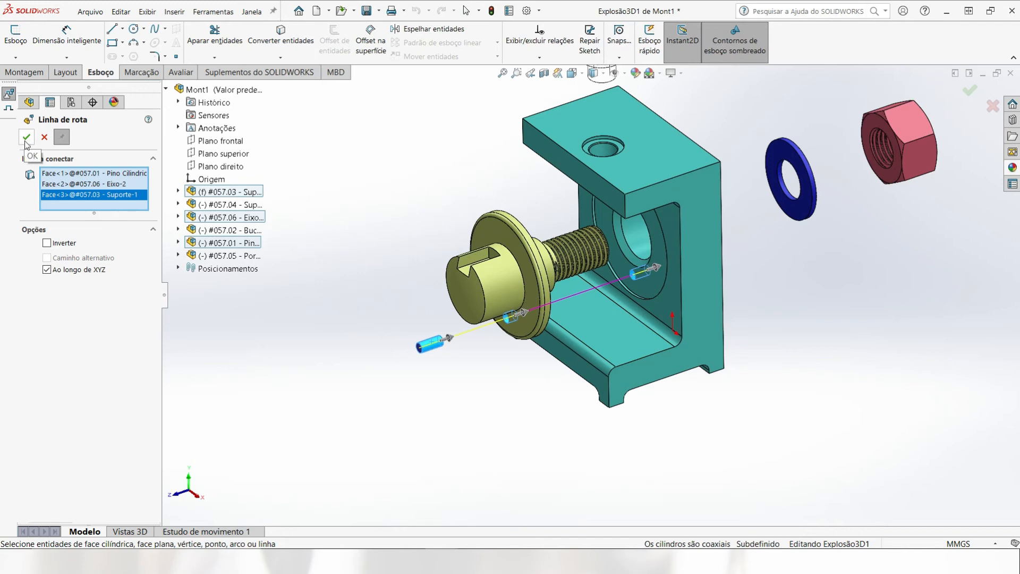
click(25, 140)
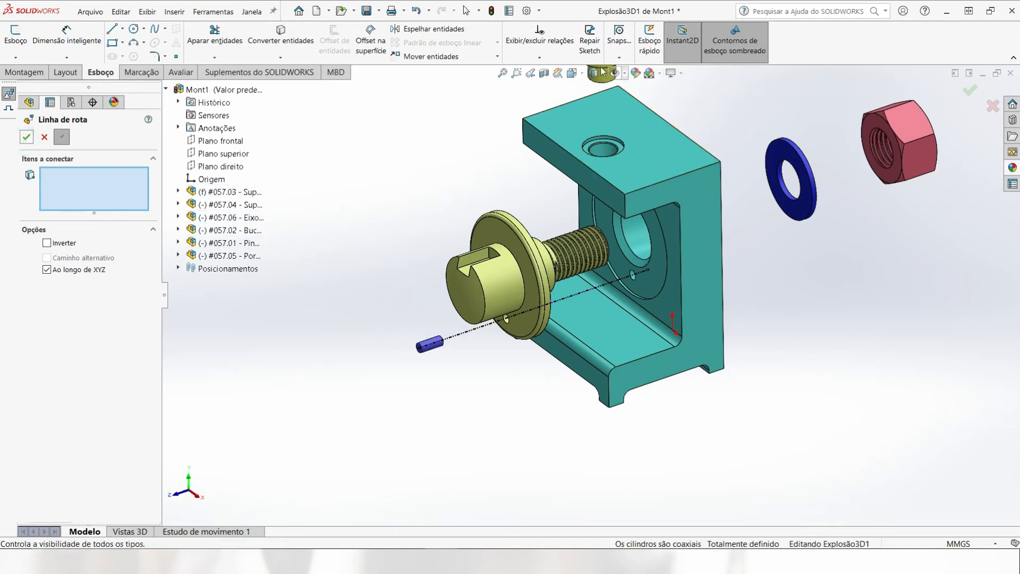
Add a route line connecting the #057.06 shaft, the large bore of the #057.03 support, the #057.04 washer's hole and the #057.05 nut's thread
scroll(547, 255, up, 3)
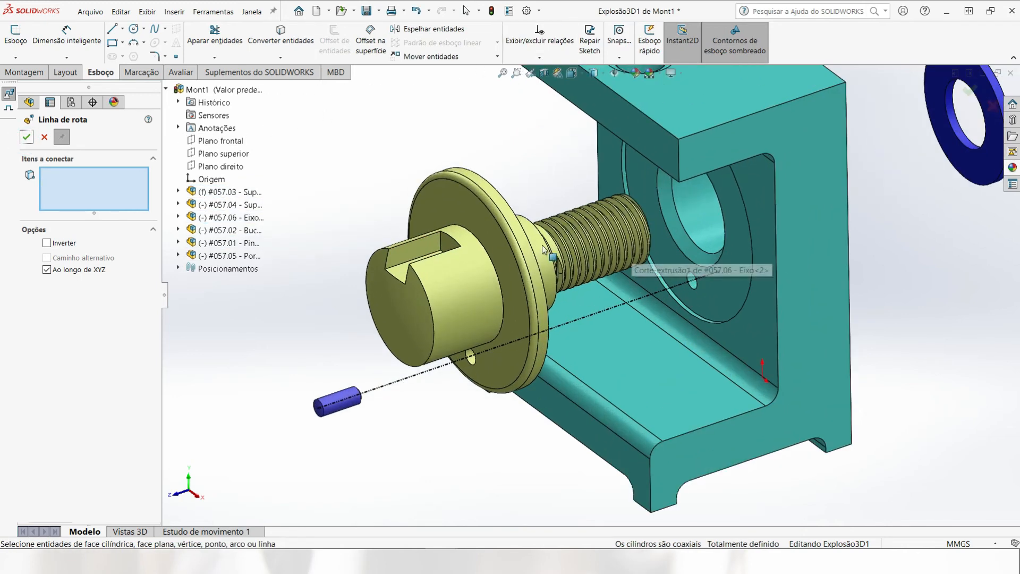
middle_drag(660, 266, 514, 255)
click(514, 253)
middle_drag(683, 266, 791, 238)
click(792, 238)
scroll(792, 238, down, 3)
scroll(743, 244, up, 5)
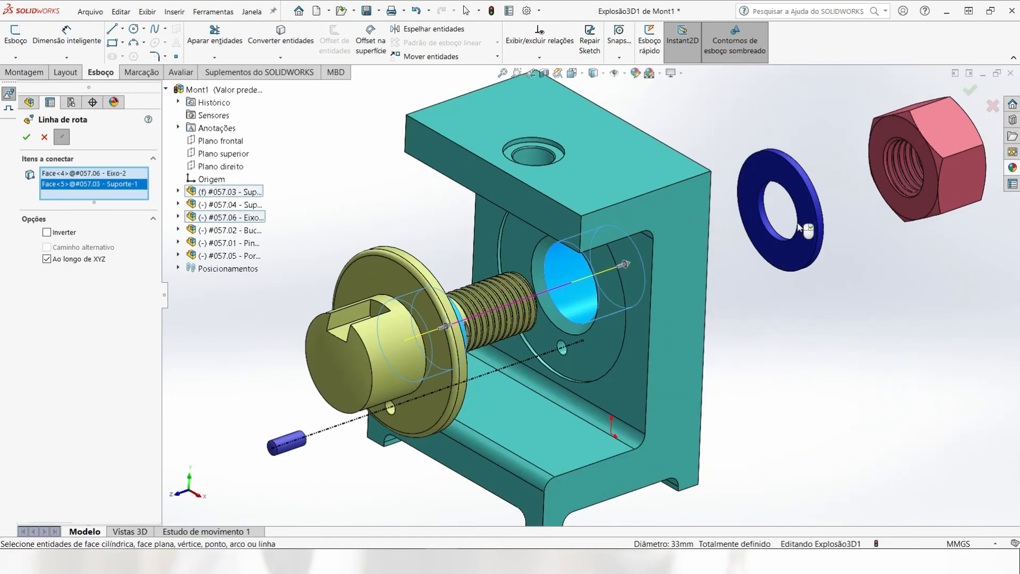
click(721, 256)
scroll(784, 270, down, 3)
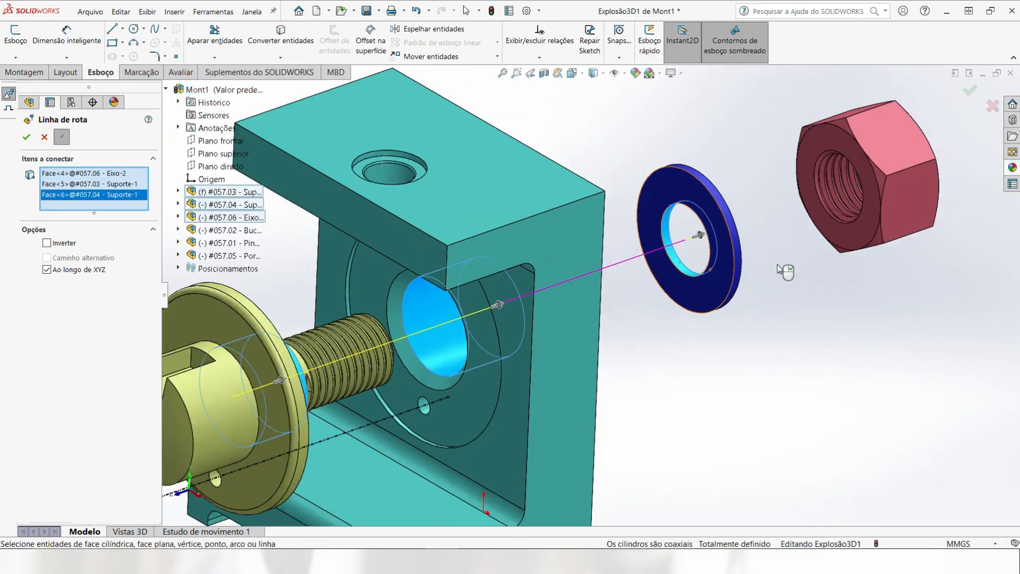
scroll(792, 207, up, 2)
scroll(734, 267, up, 3)
scroll(690, 289, up, 3)
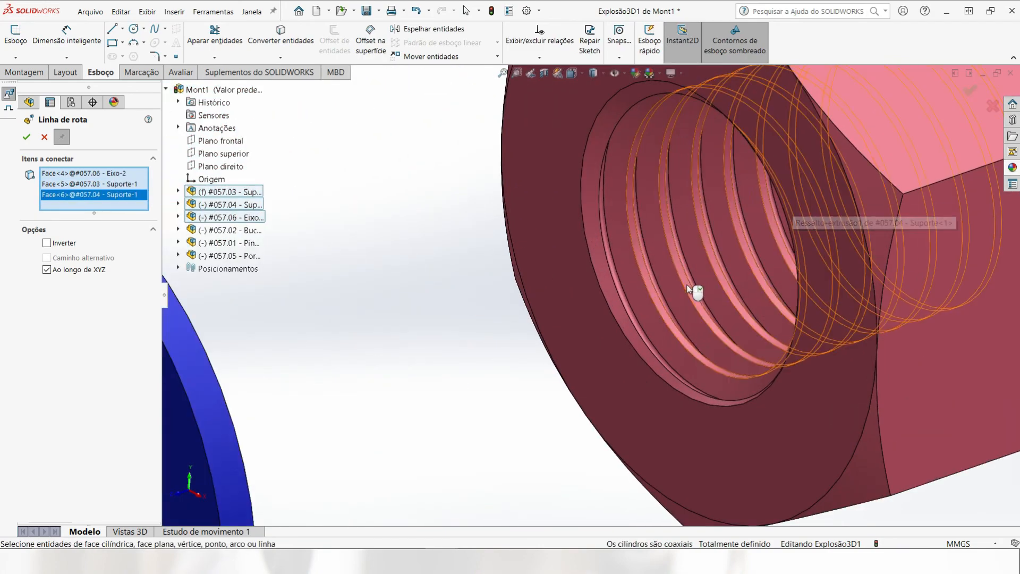
click(688, 287)
scroll(688, 287, down, 6)
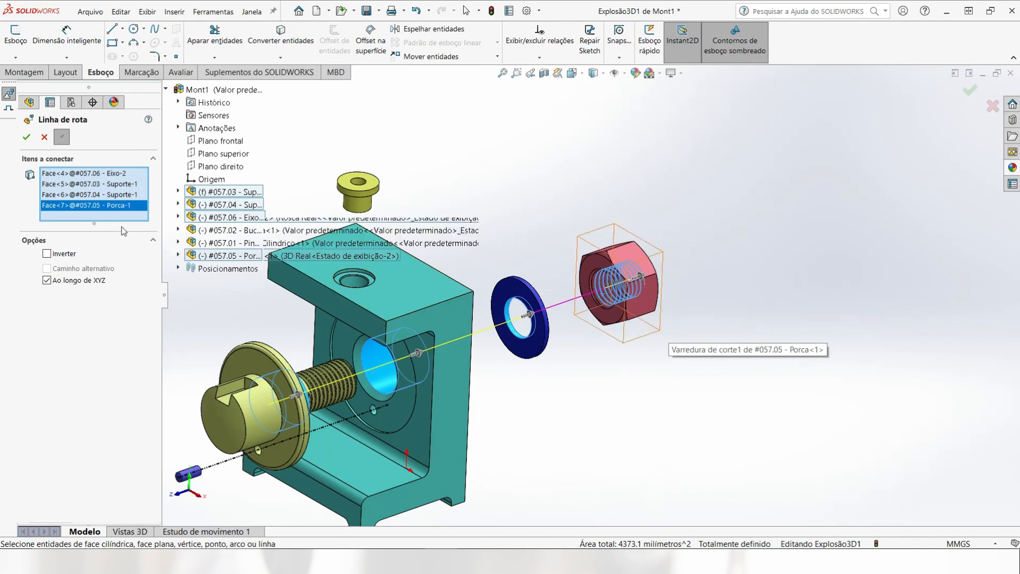
click(26, 136)
Add a route line from the #057.02 bushing's lower cylinder to the support's upper hole, and finish the route lines
scroll(428, 251, up, 4)
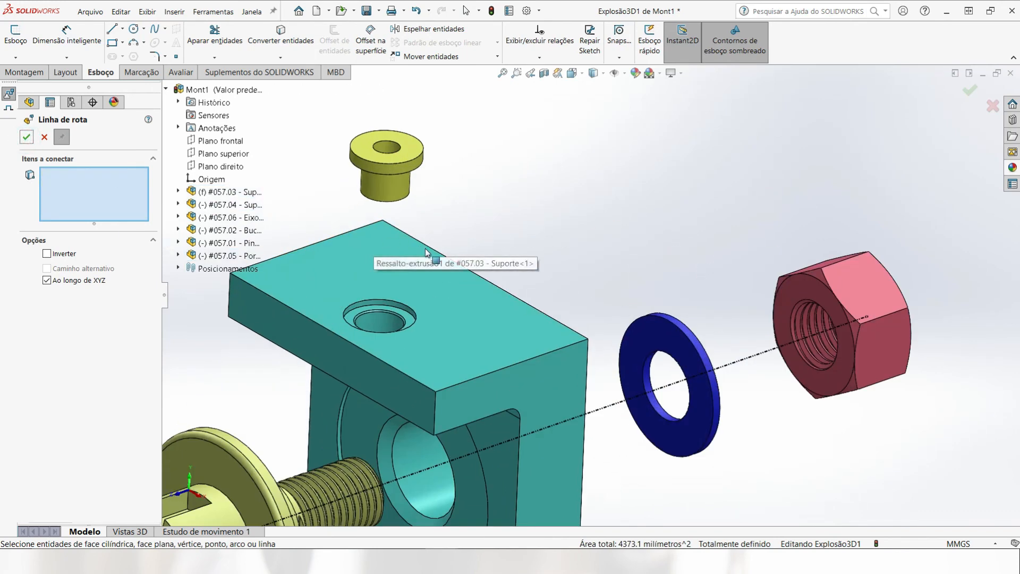
scroll(540, 268, up, 2)
click(539, 247)
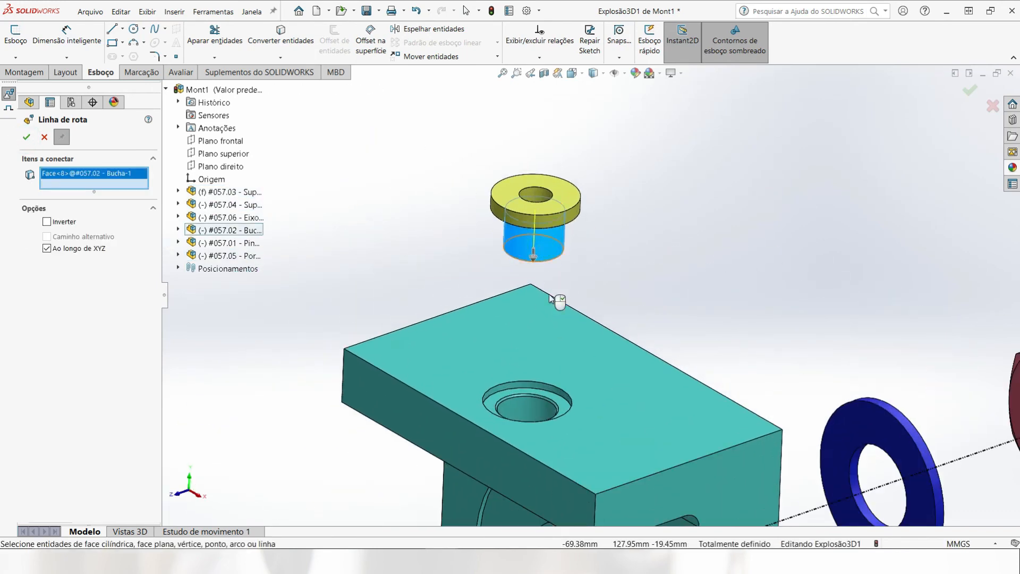
scroll(547, 372, up, 2)
scroll(548, 375, up, 1)
click(554, 366)
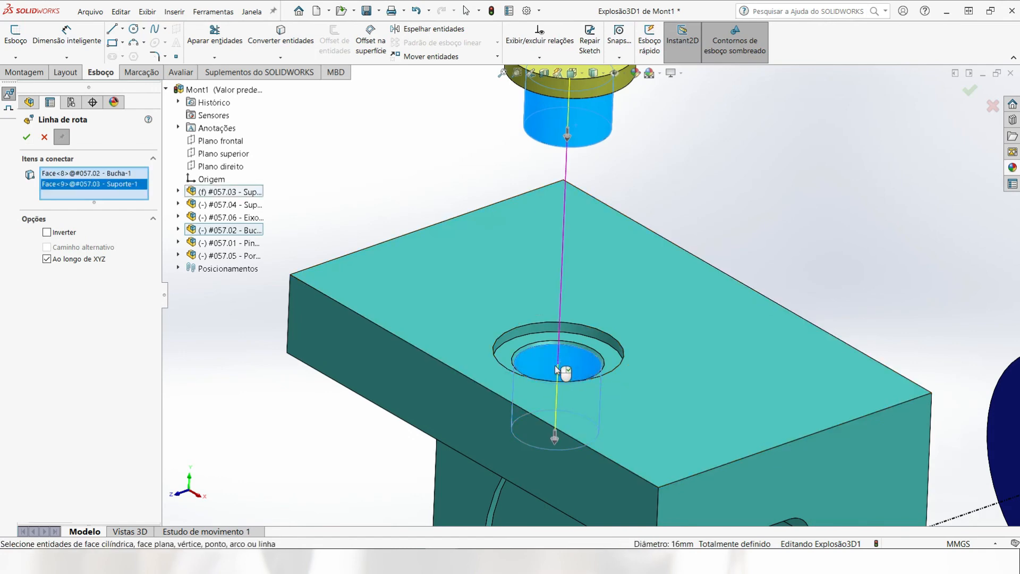
scroll(513, 371, down, 2)
scroll(513, 370, down, 3)
click(26, 138)
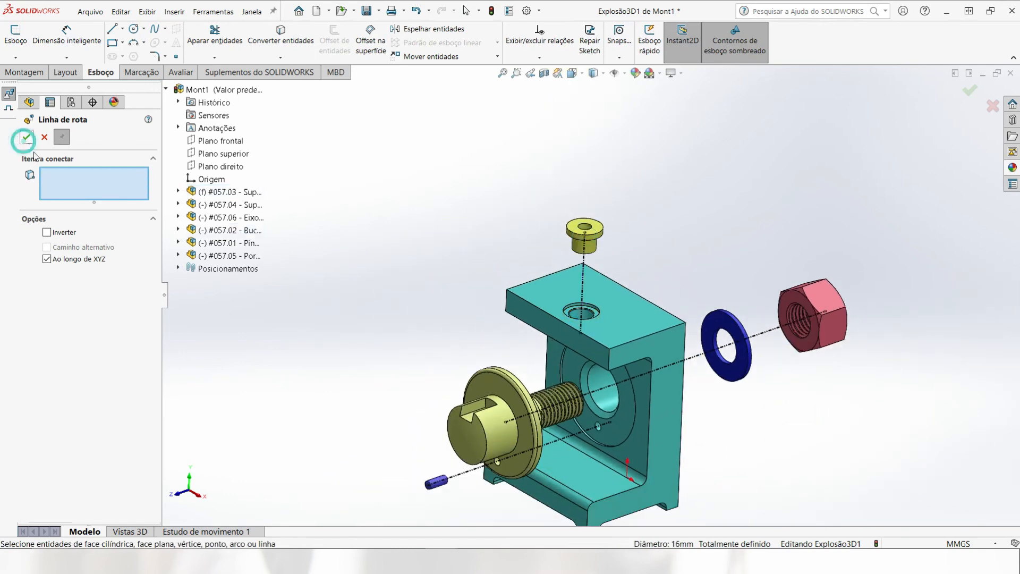
click(26, 137)
scroll(599, 184, down, 3)
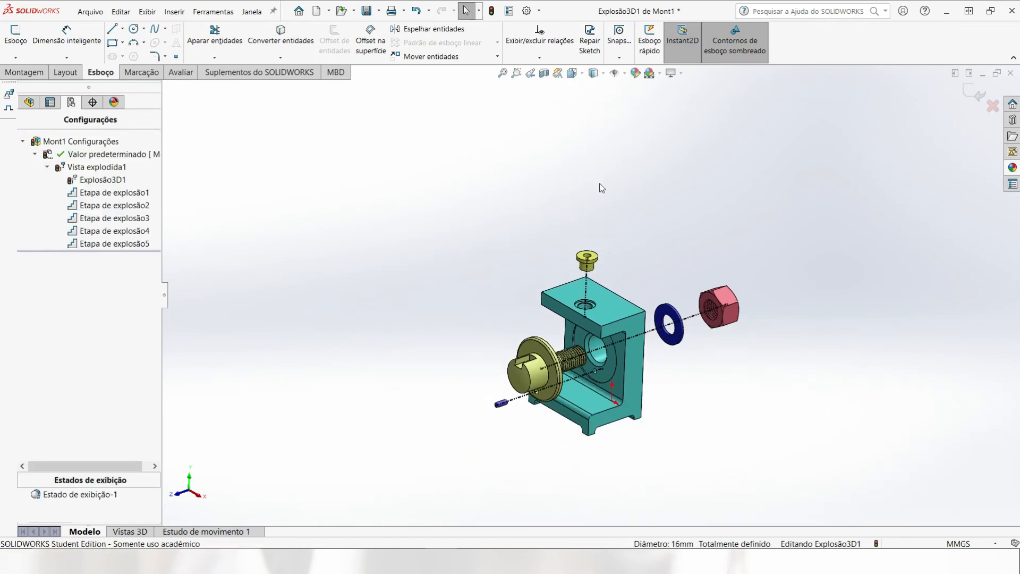
Show the assembly in isometric orientation, collapse the exploded view, and play its explosion animation
key(ctrl+7)
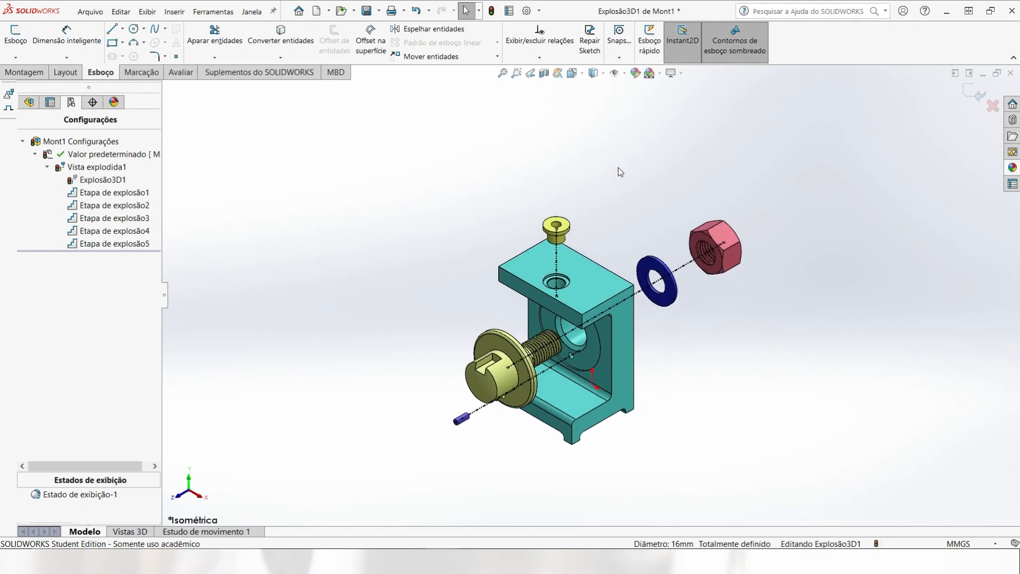
right_click(83, 169)
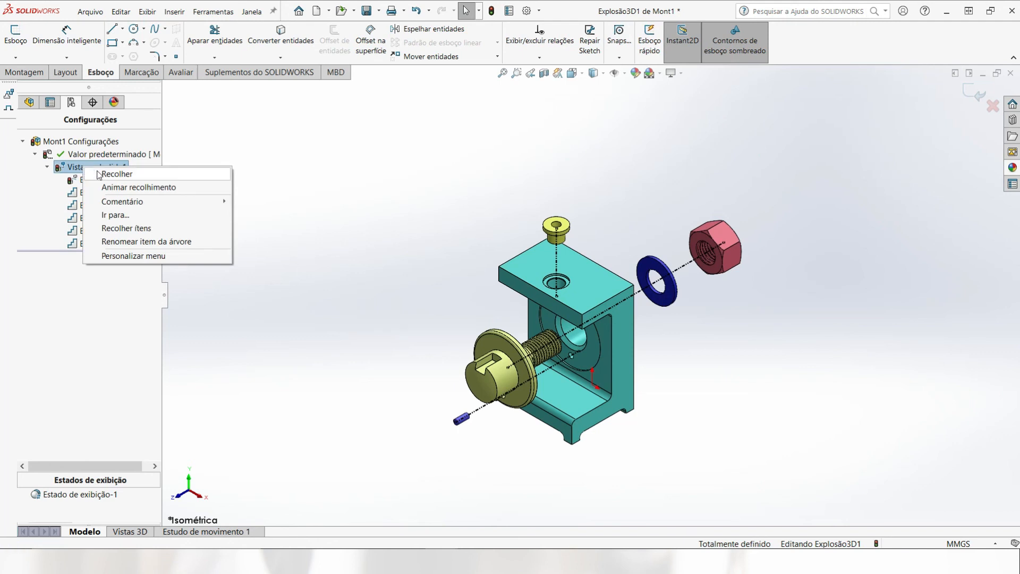
click(100, 174)
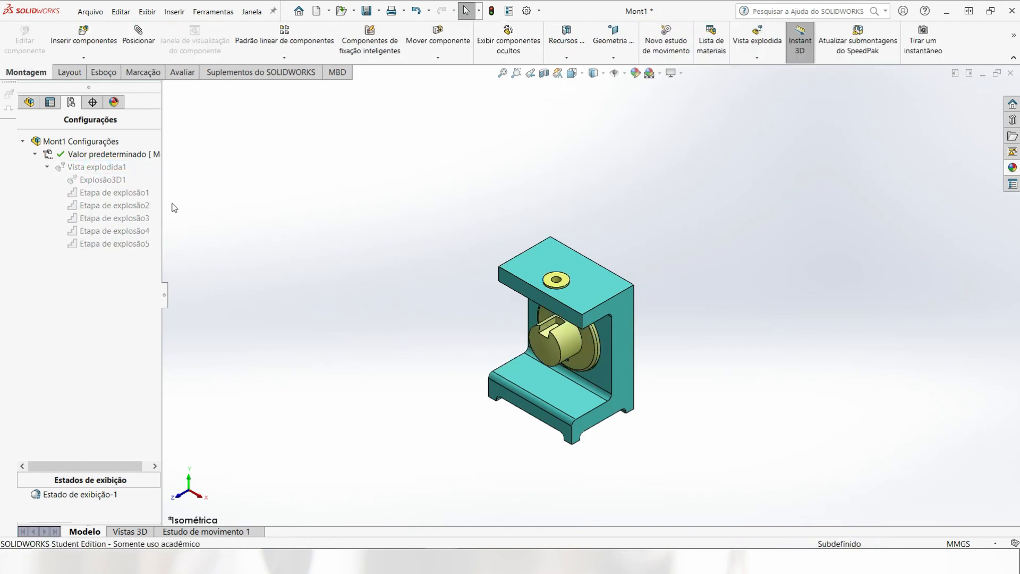
right_click(98, 168)
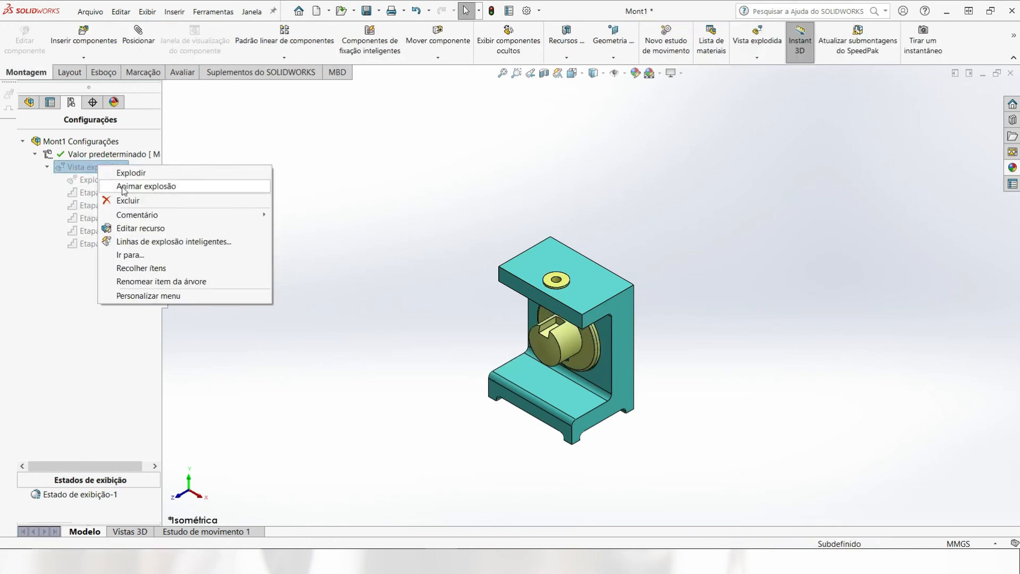
click(123, 187)
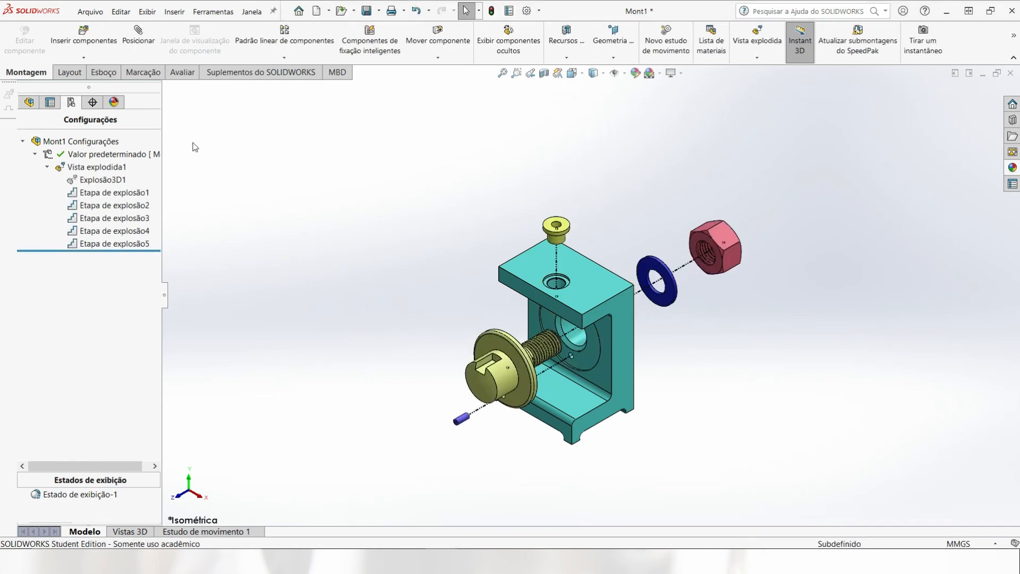
Collapse the exploded view to the assembled state and fit the model to the window
right_click(90, 171)
click(112, 175)
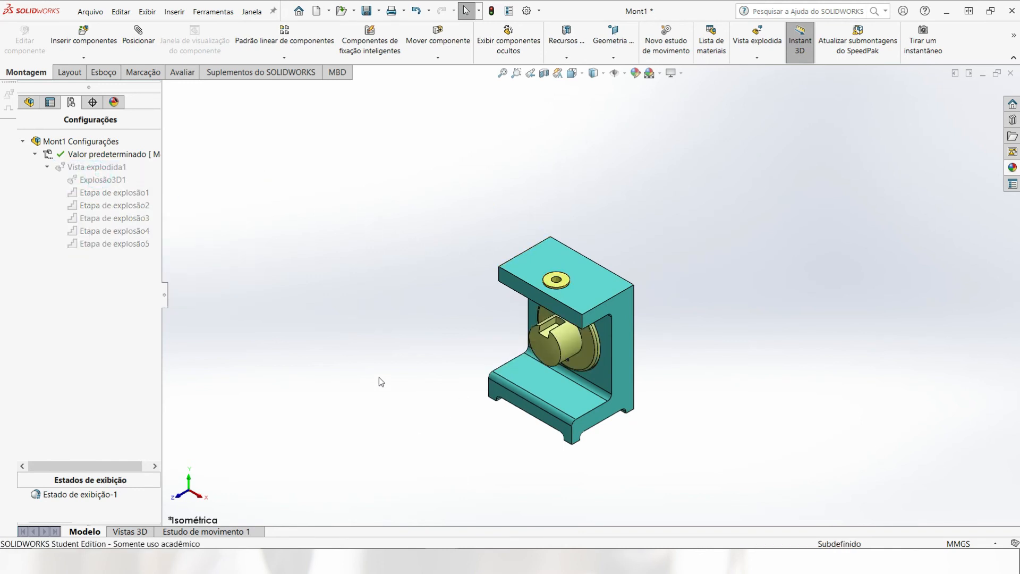
key(f)
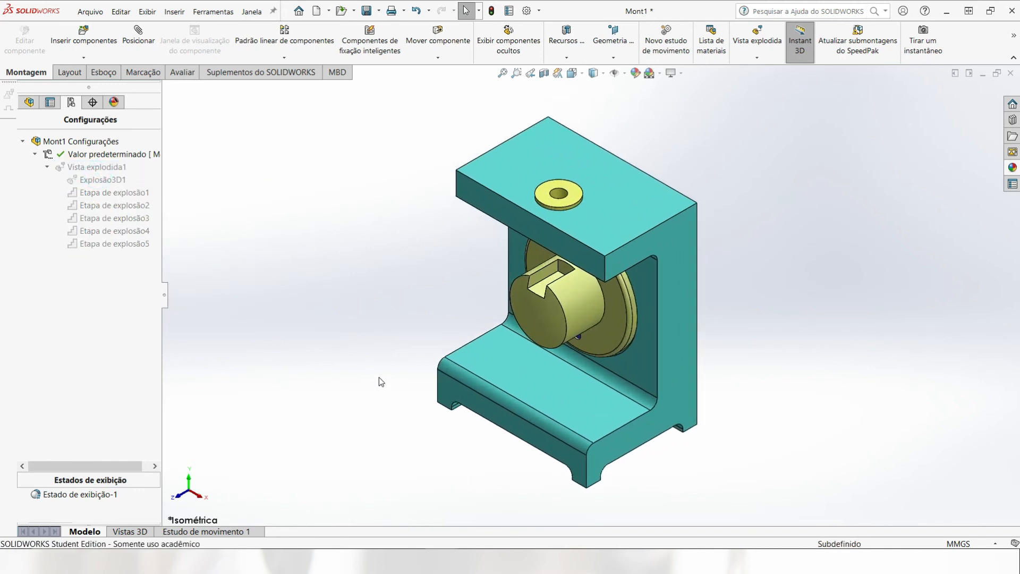